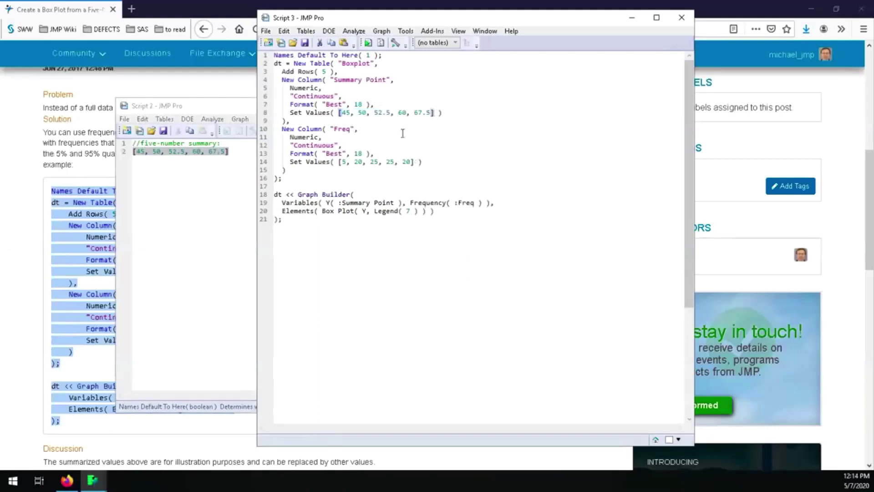
Step: Run the box plot script for the five-number summary and move the resulting graph clear of the script window
{"action": "left_click", "coordinate": [369, 43]}
{"action": "left_click_drag", "start_coordinate": [568, 120], "coordinate": [353, 59]}
{"action": "left_click", "coordinate": [232, 91]}
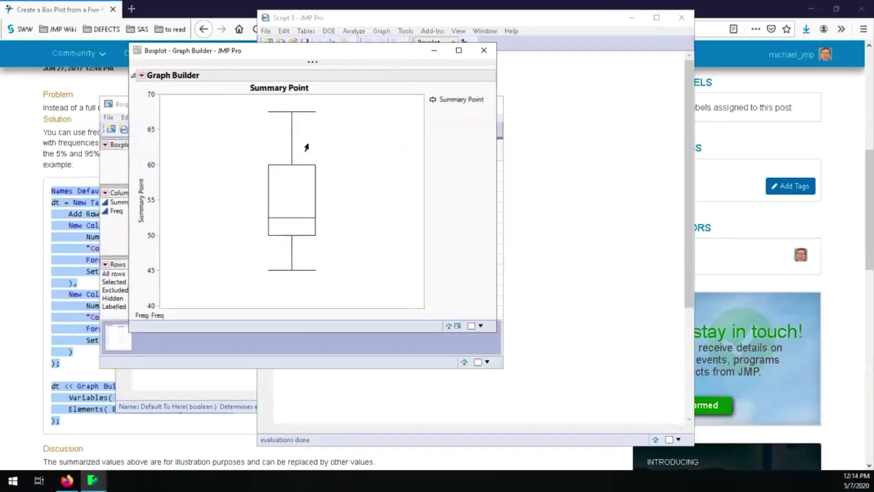
Step: Close the box plot graph, its Boxplot data table without saving, and the box plot script window
{"action": "left_click", "coordinate": [485, 57]}
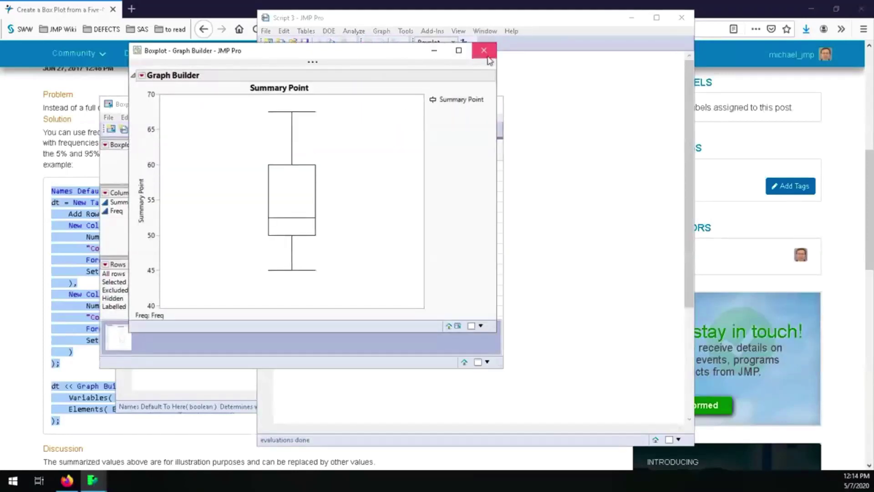
{"action": "left_click", "coordinate": [480, 106]}
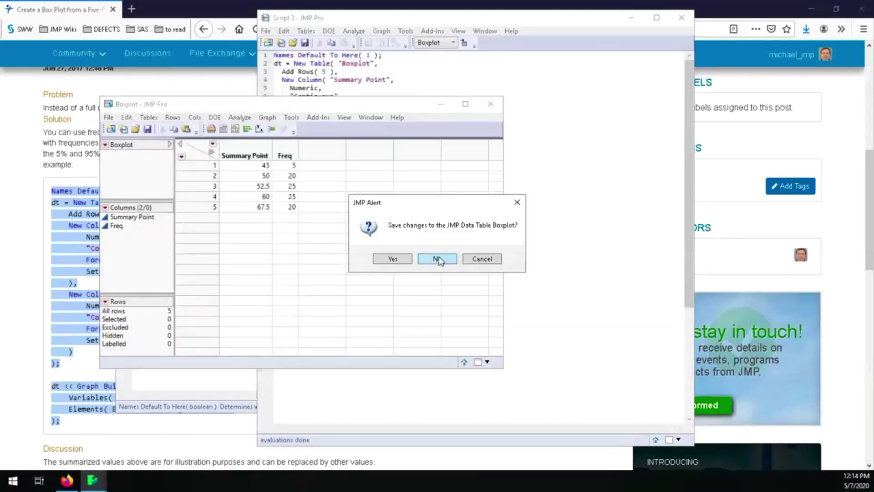
{"action": "left_click", "coordinate": [439, 258]}
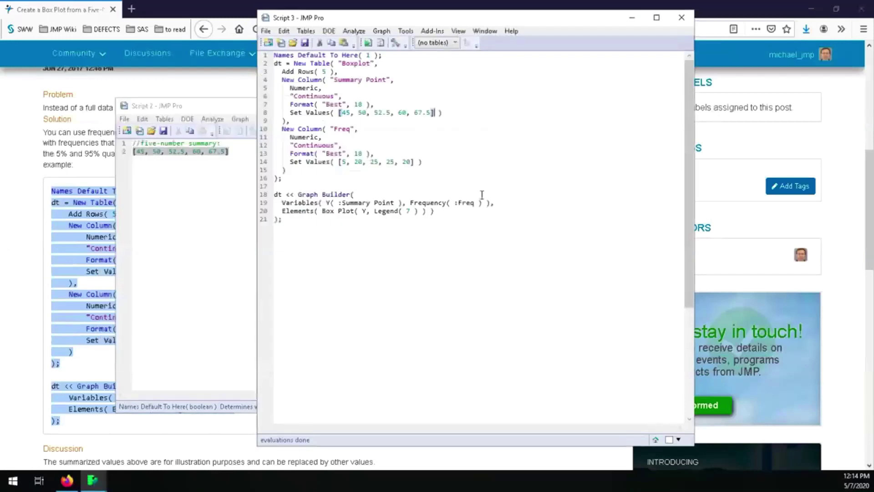
{"action": "key", "text": "ctrl+w"}
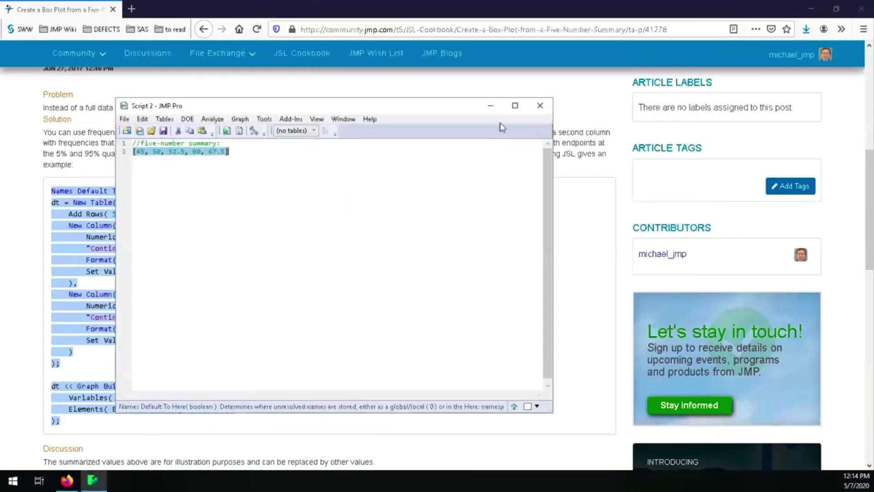
Step: Switch to the browser and start a new article in the JSL Cookbook of the JMP User Community
{"action": "left_click", "coordinate": [36, 173]}
{"action": "scroll", "coordinate": [37, 173], "scroll_direction": "up", "scroll_amount": 2}
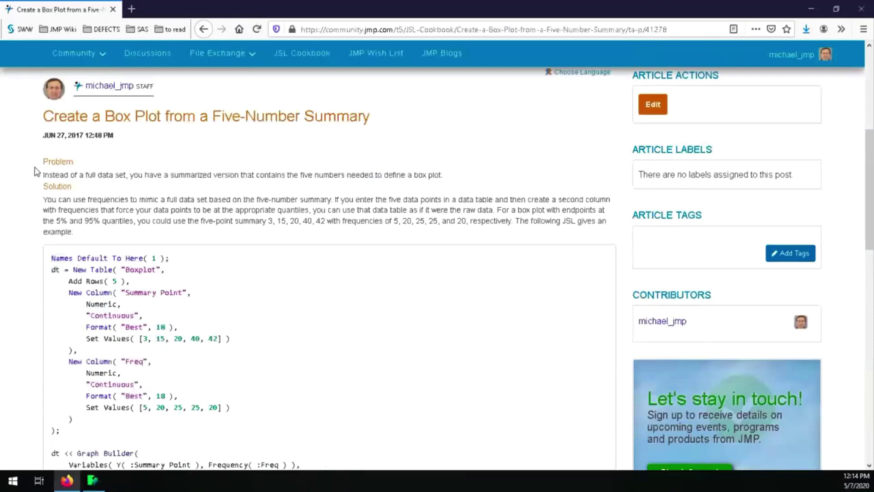
{"action": "scroll", "coordinate": [35, 170], "scroll_direction": "up", "scroll_amount": 5}
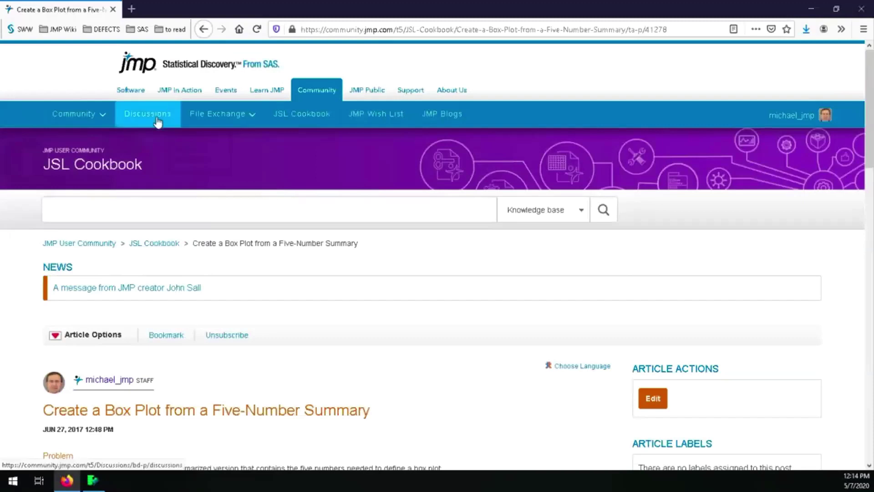
{"action": "left_click", "coordinate": [309, 113]}
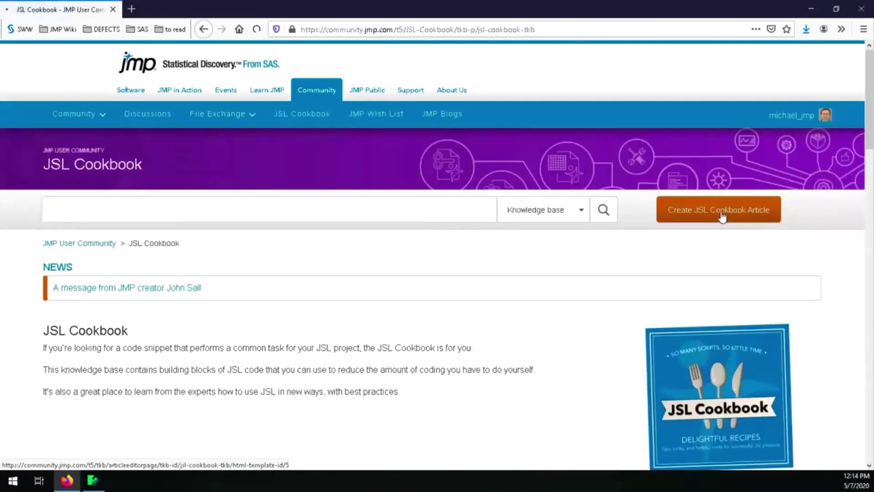
{"action": "left_click", "coordinate": [723, 217]}
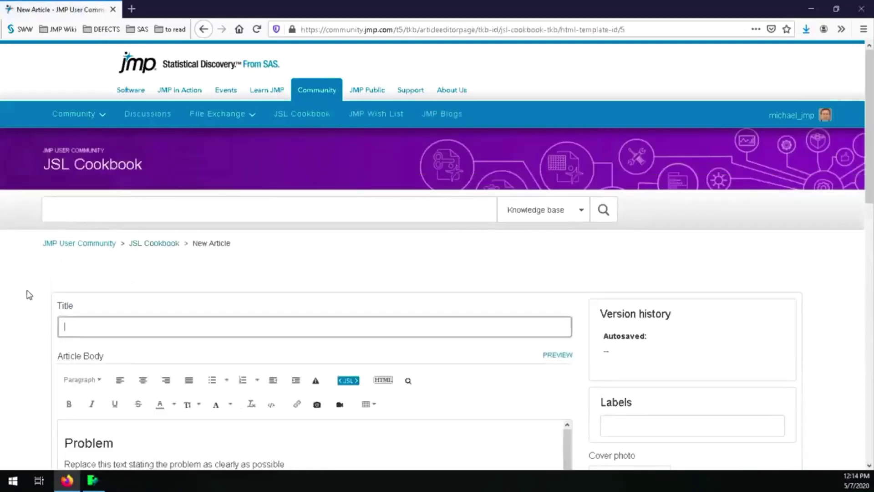
Step: Examine the new article form, from the Problem, Solution, Discussion and See Also template sections to the saving and publishing options
{"action": "scroll", "coordinate": [37, 295], "scroll_direction": "down", "scroll_amount": 5}
{"action": "scroll", "coordinate": [42, 295], "scroll_direction": "up", "scroll_amount": 4}
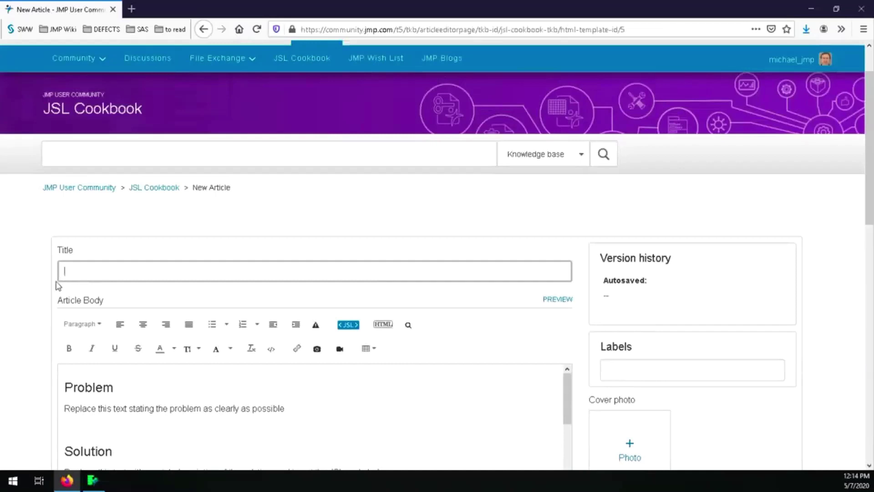
{"action": "scroll", "coordinate": [20, 294], "scroll_direction": "down", "scroll_amount": 2}
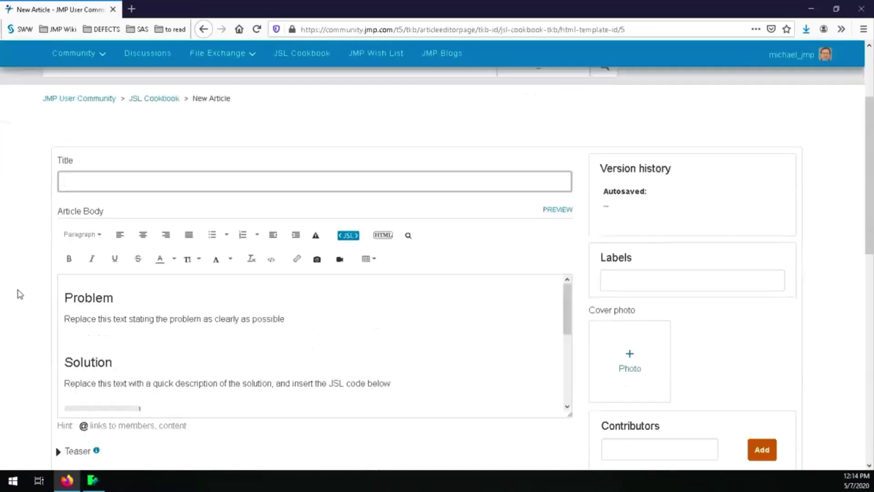
{"action": "scroll", "coordinate": [37, 305], "scroll_direction": "down", "scroll_amount": 2}
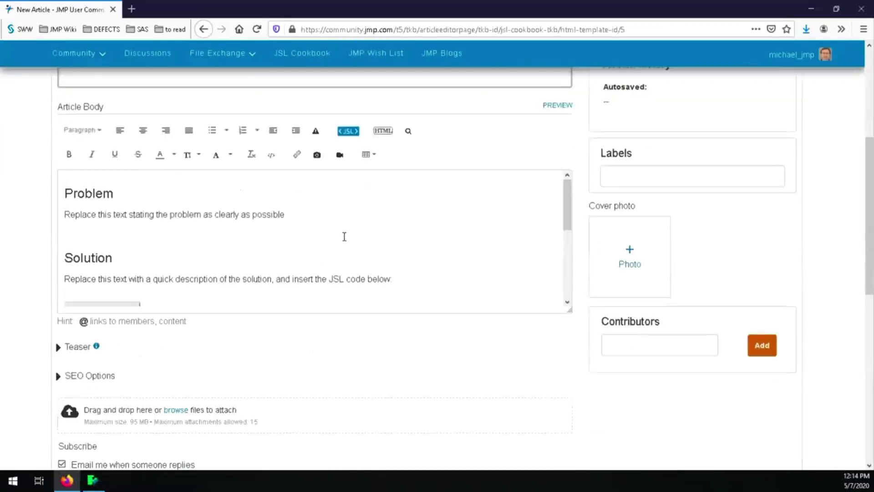
{"action": "left_click_drag", "start_coordinate": [567, 190], "coordinate": [565, 263]}
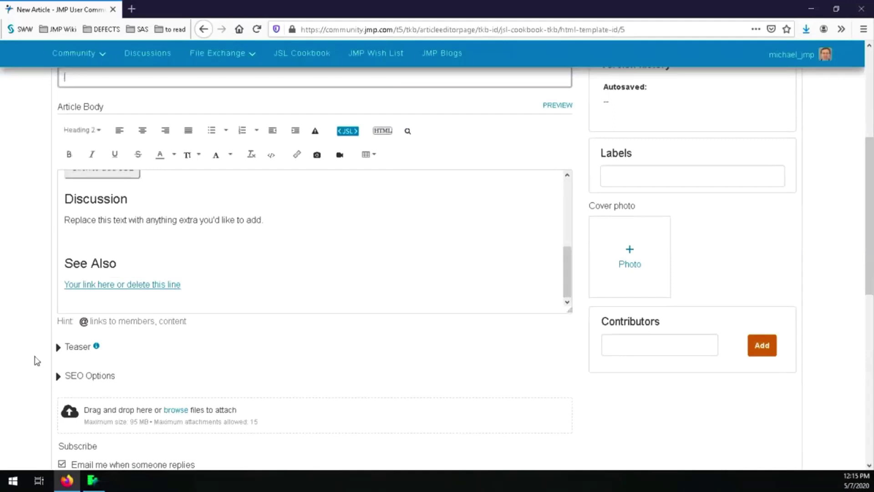
{"action": "scroll", "coordinate": [37, 360], "scroll_direction": "down", "scroll_amount": 7}
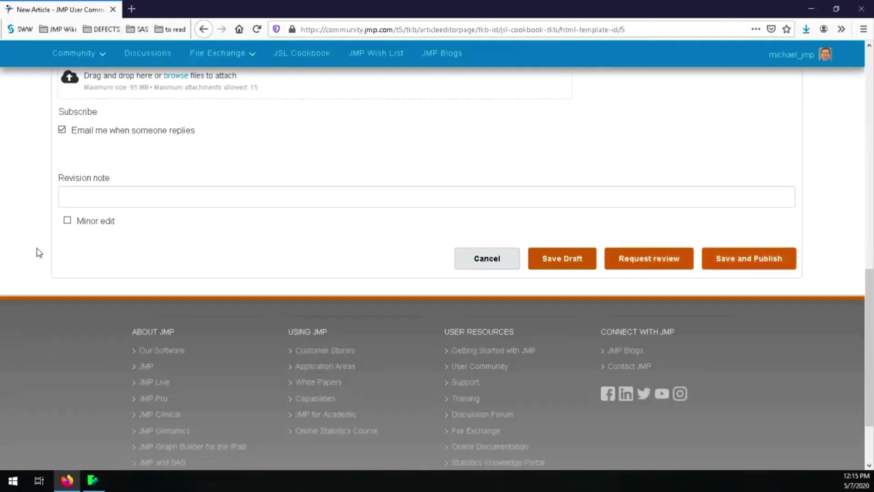
{"action": "scroll", "coordinate": [30, 231], "scroll_direction": "up", "scroll_amount": 5}
{"action": "scroll", "coordinate": [30, 231], "scroll_direction": "up", "scroll_amount": 3}
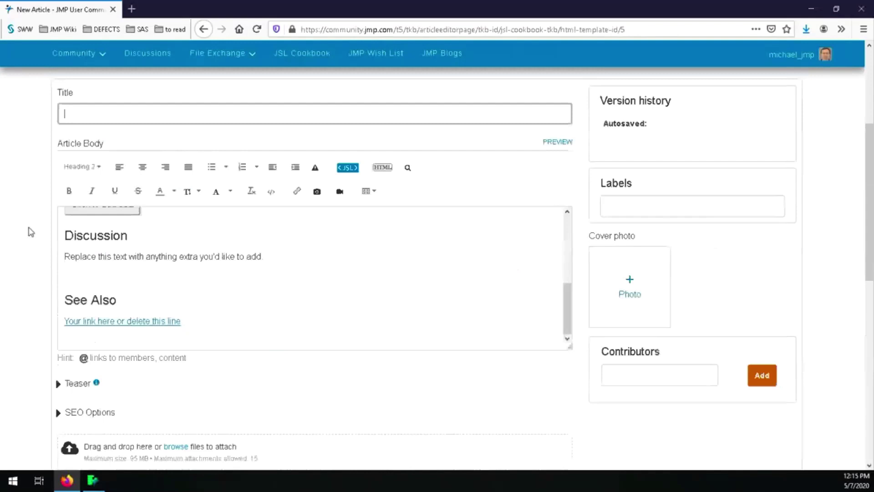
{"action": "scroll", "coordinate": [30, 231], "scroll_direction": "up", "scroll_amount": 5}
Step: Return to the community's Discussions board and open the topic "One sided confidence interval in stability plots"
{"action": "key", "text": "alt+Left"}
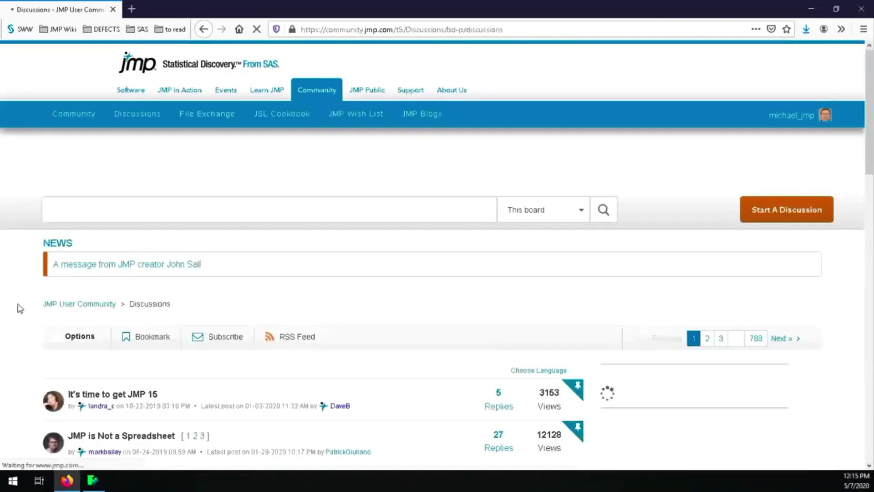
{"action": "scroll", "coordinate": [21, 306], "scroll_direction": "down", "scroll_amount": 2}
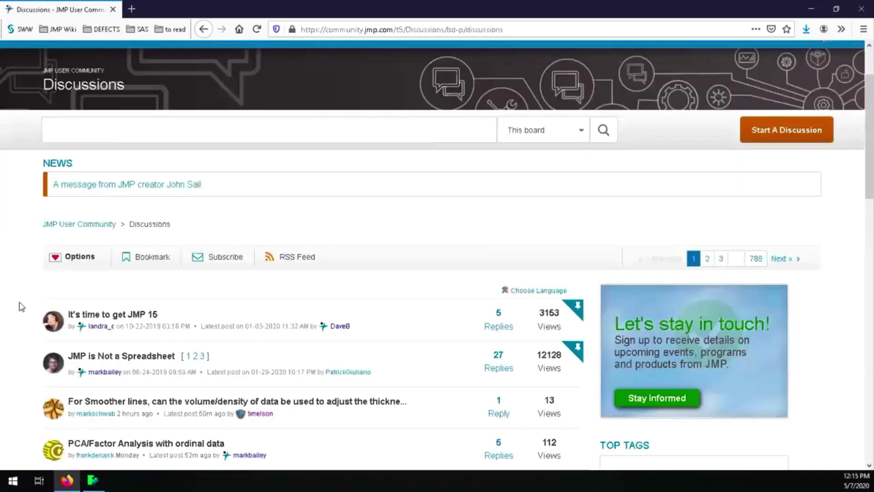
{"action": "scroll", "coordinate": [21, 306], "scroll_direction": "down", "scroll_amount": 6}
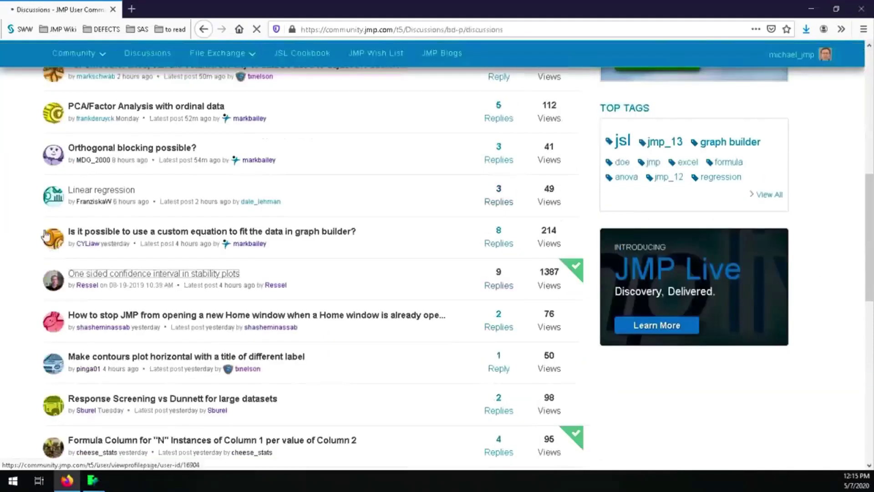
{"action": "left_click", "coordinate": [57, 241]}
{"action": "left_click", "coordinate": [396, 295]}
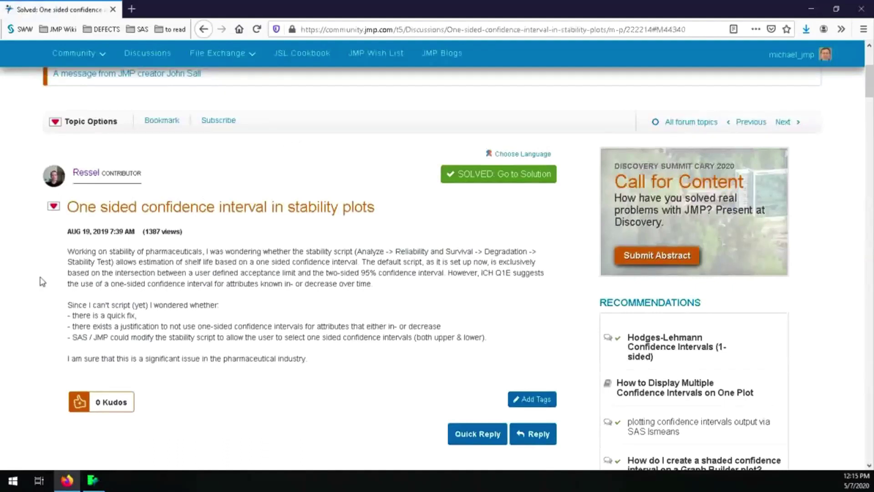
Step: Read the stability plots question and its accepted solutions
{"action": "scroll", "coordinate": [42, 281], "scroll_direction": "down", "scroll_amount": 2}
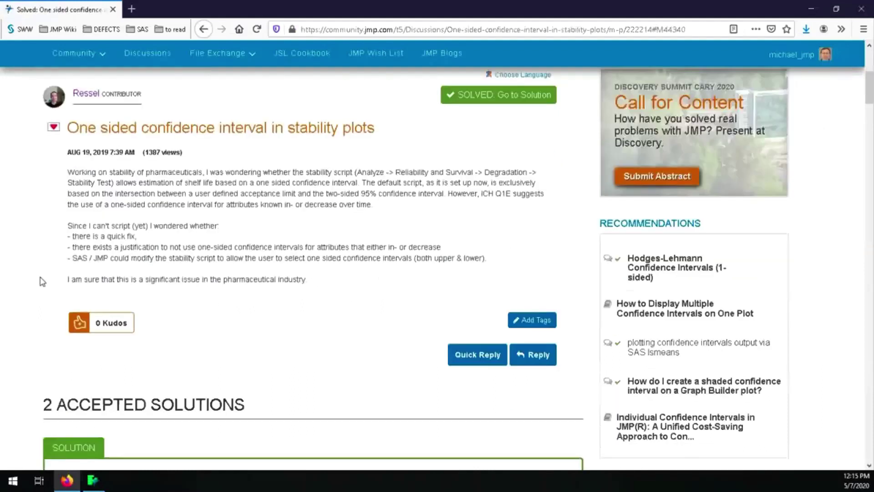
{"action": "scroll", "coordinate": [42, 282], "scroll_direction": "down", "scroll_amount": 7}
{"action": "scroll", "coordinate": [32, 293], "scroll_direction": "down", "scroll_amount": 5}
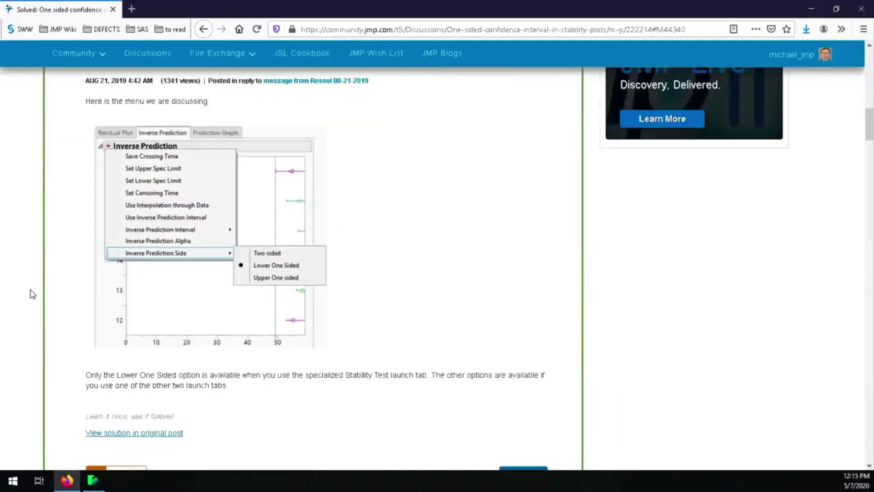
Step: Start a knowledge base article from this discussion topic and choose an article template for it
{"action": "scroll", "coordinate": [32, 294], "scroll_direction": "up", "scroll_amount": 15}
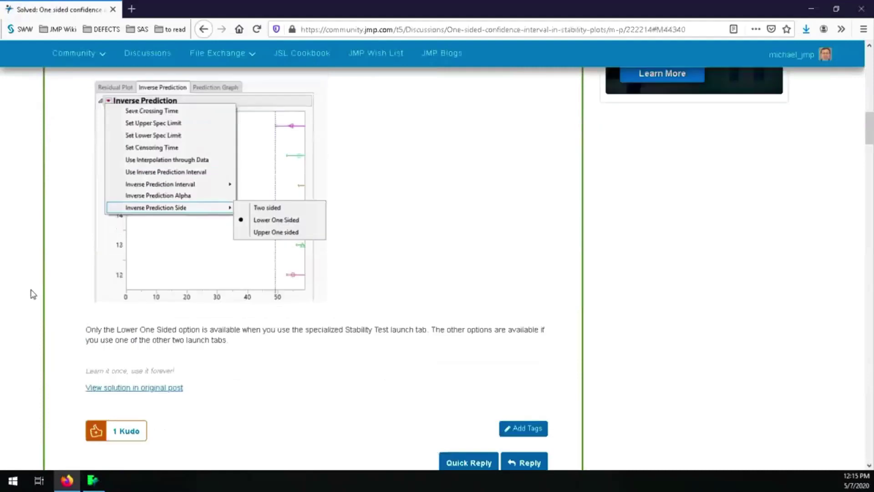
{"action": "left_click", "coordinate": [55, 336]}
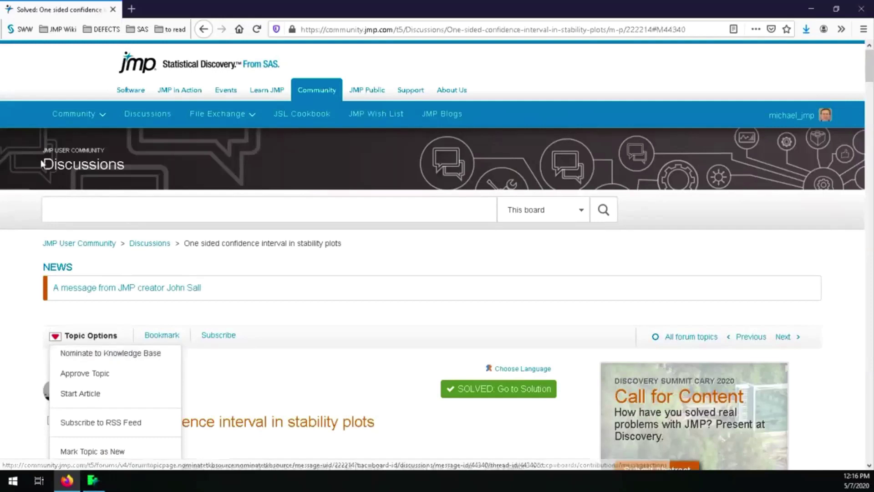
{"action": "left_click", "coordinate": [84, 396]}
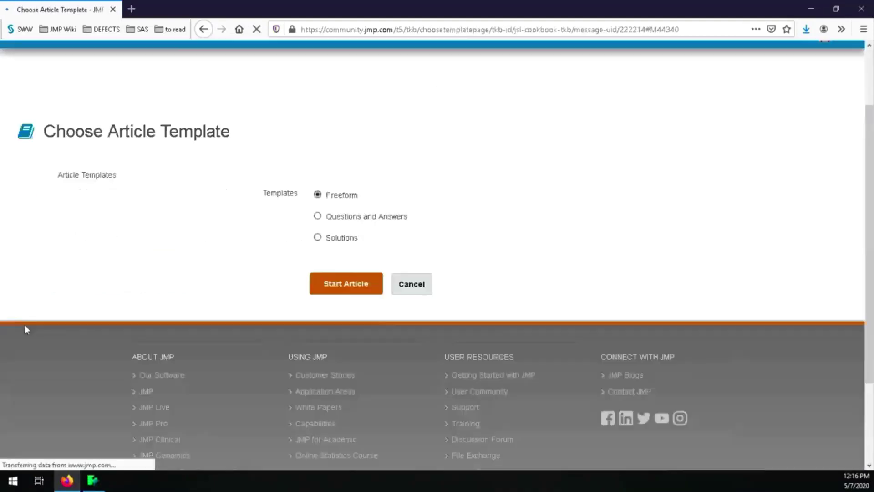
{"action": "left_click", "coordinate": [317, 316]}
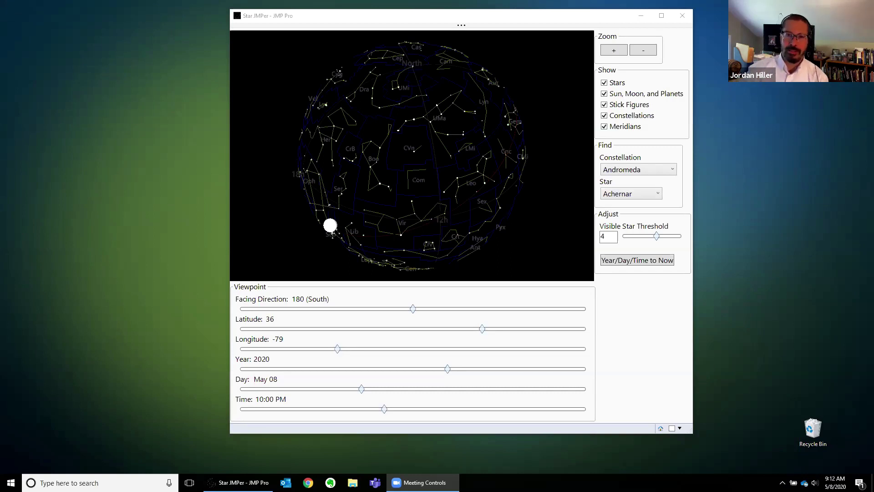
Step: Reposition the Star JMPer window on the desktop and rotate its celestial sphere slightly
{"action": "left_click", "coordinate": [508, 22]}
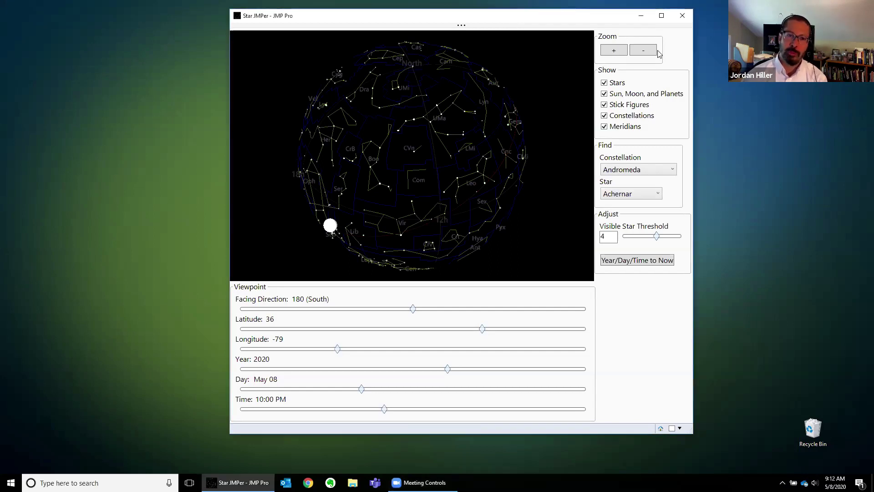
{"action": "left_click_drag", "start_coordinate": [456, 16], "coordinate": [398, 42]}
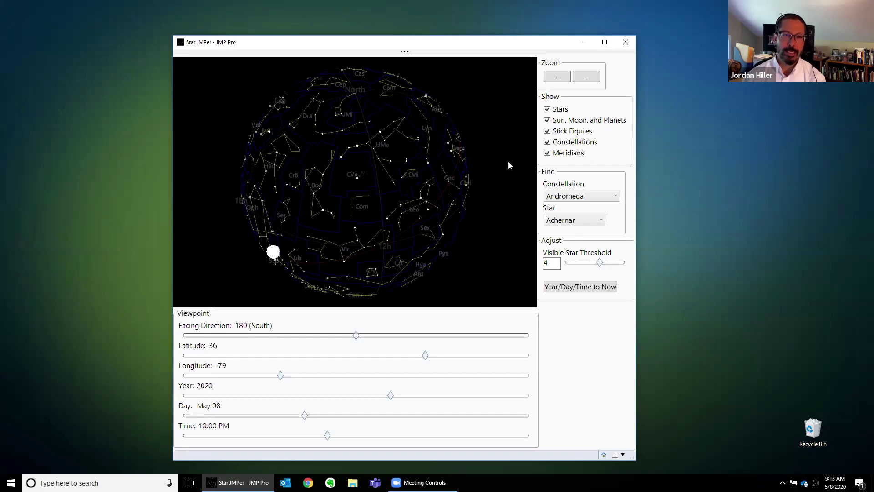
{"action": "mouse_move", "coordinate": [419, 180]}
{"action": "mouse_move", "coordinate": [415, 180]}
{"action": "left_mouse_down"}
{"action": "mouse_move", "coordinate": [417, 190]}
{"action": "mouse_move", "coordinate": [385, 191]}
{"action": "mouse_move", "coordinate": [414, 195]}
{"action": "mouse_move", "coordinate": [404, 169]}
{"action": "left_mouse_up"}
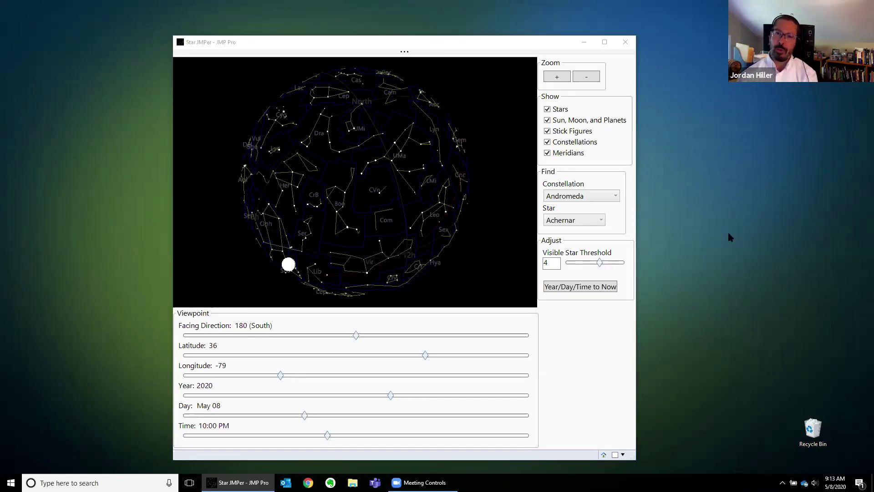
Step: Consult the Wikipedia article on the celestial sphere in Chrome, then minimise it and return to Star JMPer
{"action": "key", "text": "alt+Tab"}
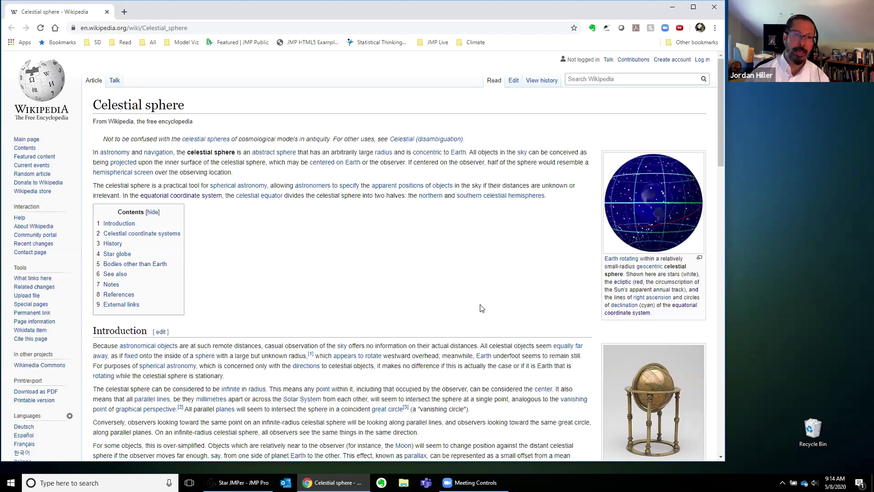
{"action": "left_click", "coordinate": [672, 8]}
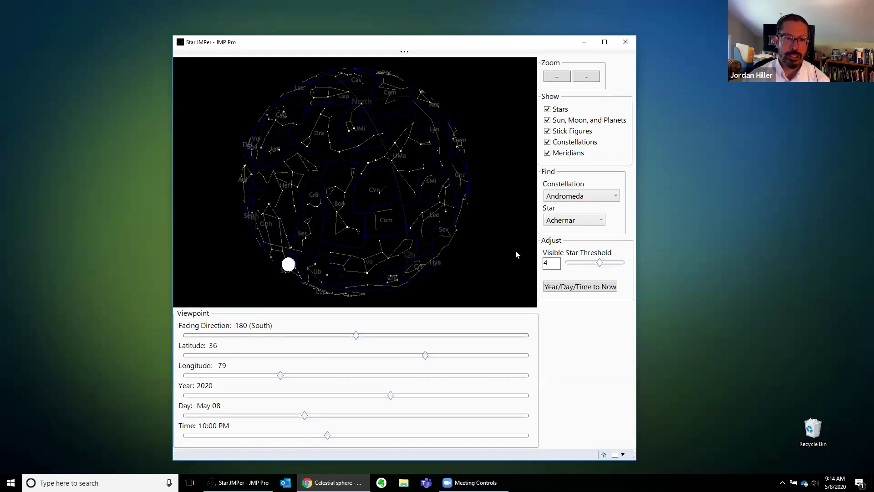
{"action": "left_click", "coordinate": [516, 205]}
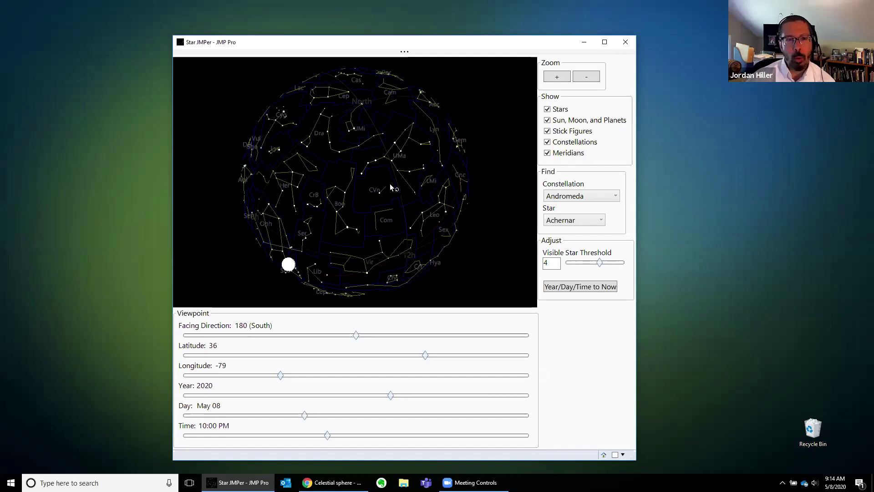
Step: Rotate the Star JMPer celestial sphere toward the southern constellations, trying a closer and a wider zoom
{"action": "left_click_drag", "start_coordinate": [364, 184], "coordinate": [522, 181]}
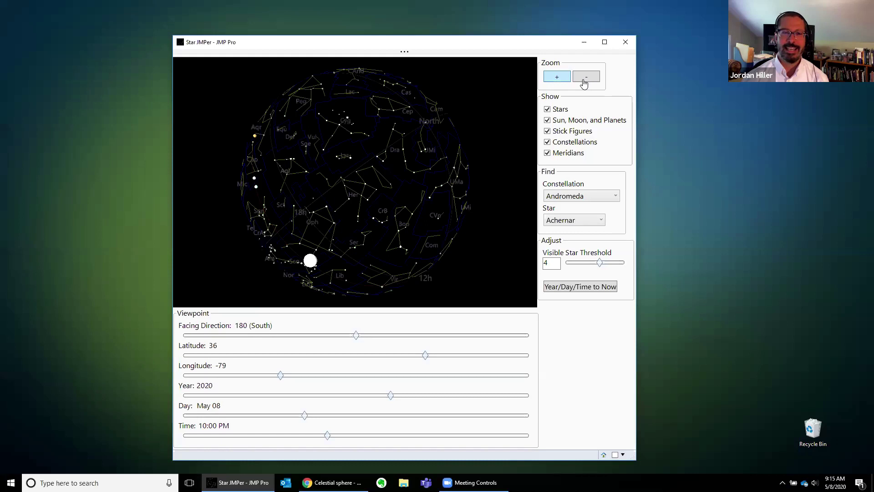
{"action": "scroll", "coordinate": [352, 175], "scroll_direction": "up", "scroll_amount": 1}
{"action": "scroll", "coordinate": [382, 187], "scroll_direction": "down", "scroll_amount": 1}
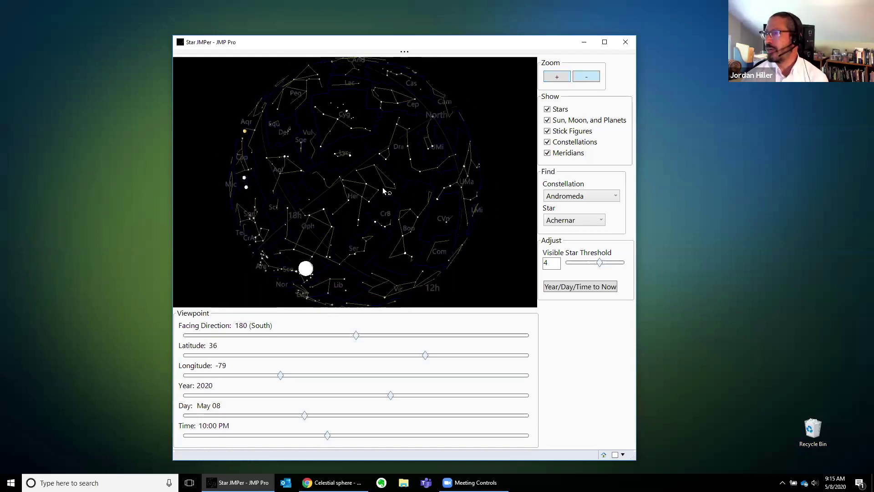
{"action": "mouse_move", "coordinate": [349, 182]}
{"action": "left_mouse_down"}
{"action": "mouse_move", "coordinate": [304, 183]}
{"action": "mouse_move", "coordinate": [334, 178]}
{"action": "left_mouse_up"}
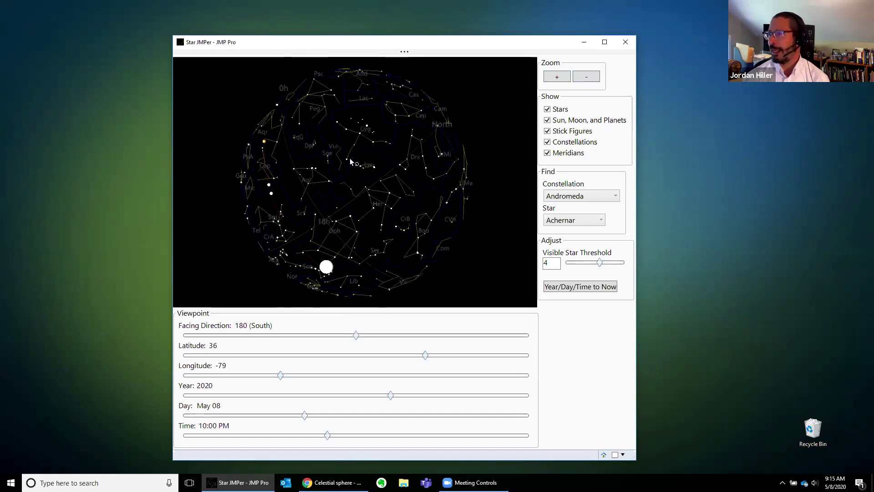
{"action": "mouse_move", "coordinate": [350, 160]}
{"action": "left_mouse_down"}
{"action": "mouse_move", "coordinate": [337, 182]}
{"action": "mouse_move", "coordinate": [354, 147]}
{"action": "left_mouse_up"}
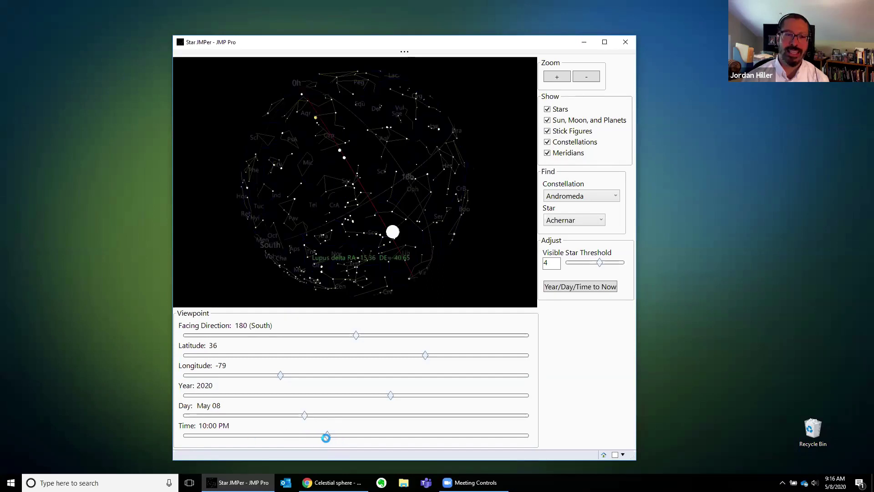
Step: Try viewpoint times of 6:54 PM and 9:07 PM and the year 1973, and reset the year, day and time to now
{"action": "left_click_drag", "start_coordinate": [326, 438], "coordinate": [278, 437]}
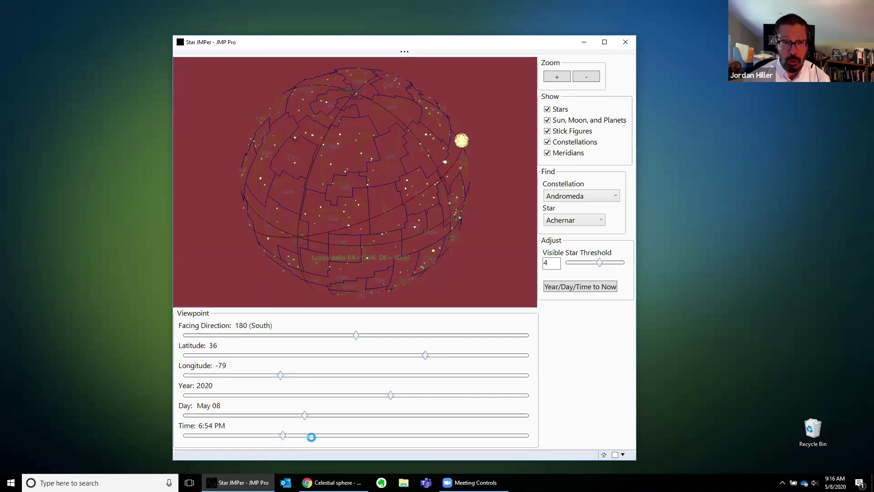
{"action": "left_click", "coordinate": [311, 437]}
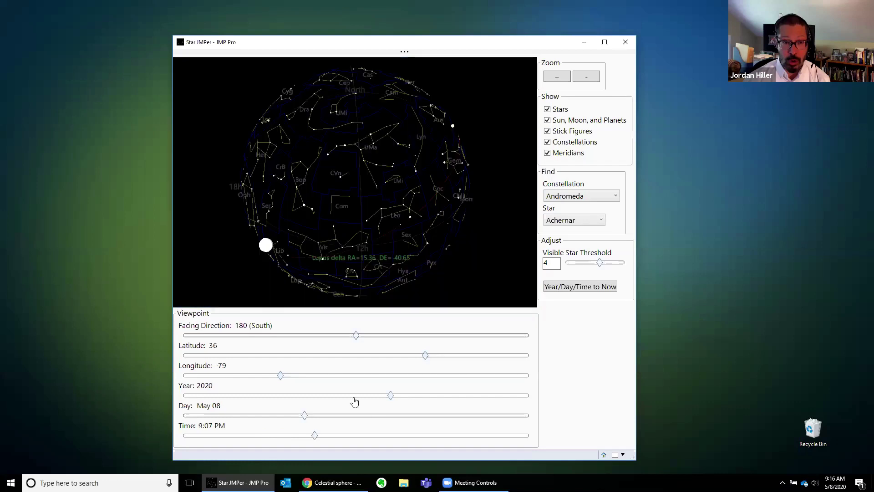
{"action": "left_click_drag", "start_coordinate": [390, 395], "coordinate": [309, 395]}
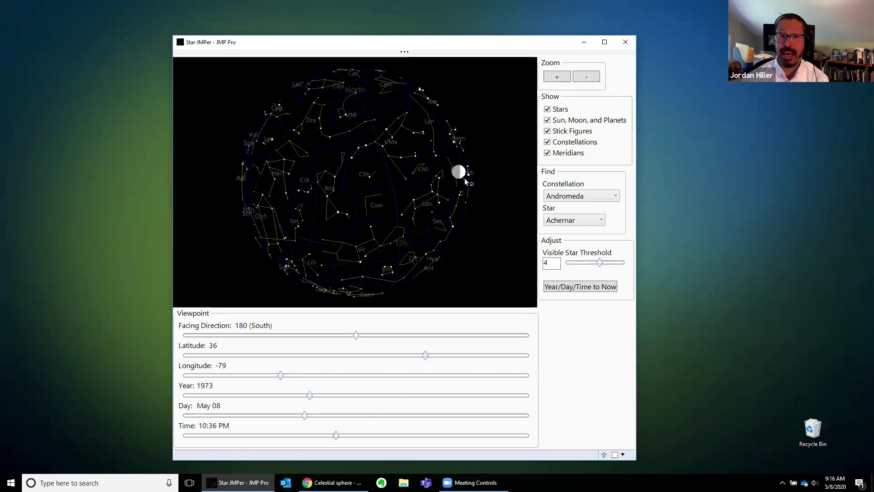
{"action": "mouse_move", "coordinate": [465, 174]}
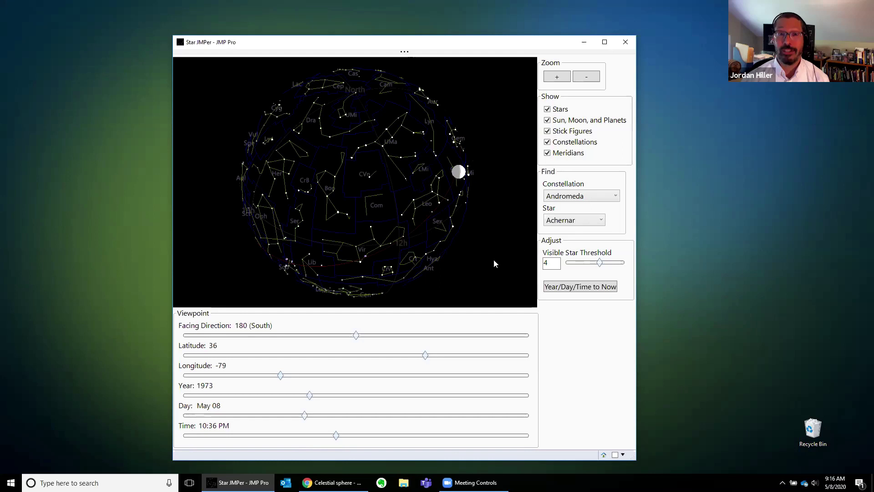
{"action": "left_click", "coordinate": [574, 290]}
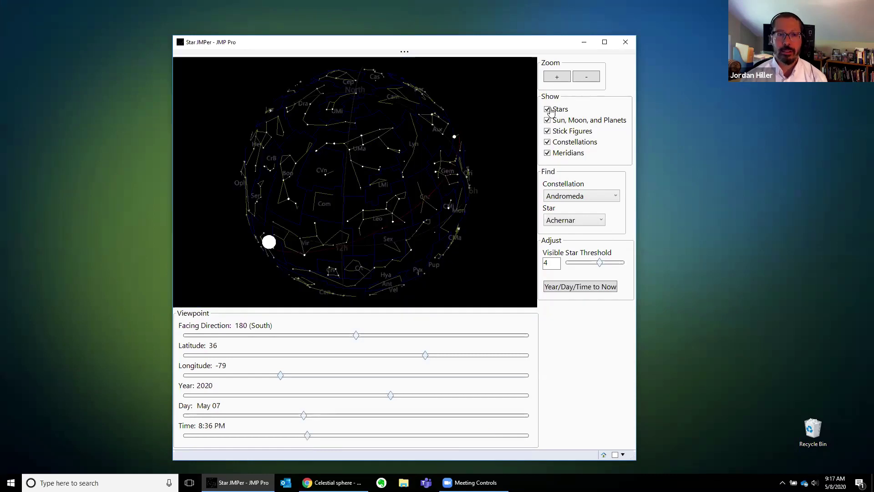
Step: Try visible star thresholds of 1.4, 8, 6.7, 6 and 4.9, and settle on 4.6
{"action": "left_click", "coordinate": [581, 264]}
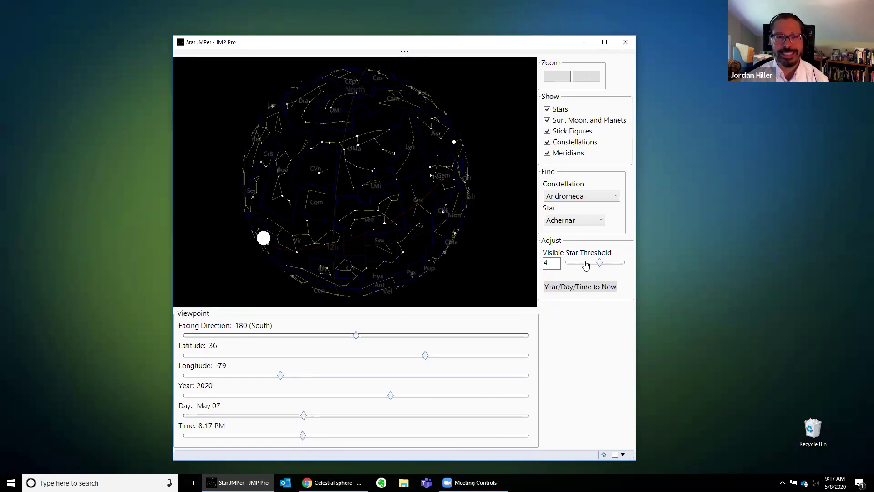
{"action": "left_click", "coordinate": [580, 264]}
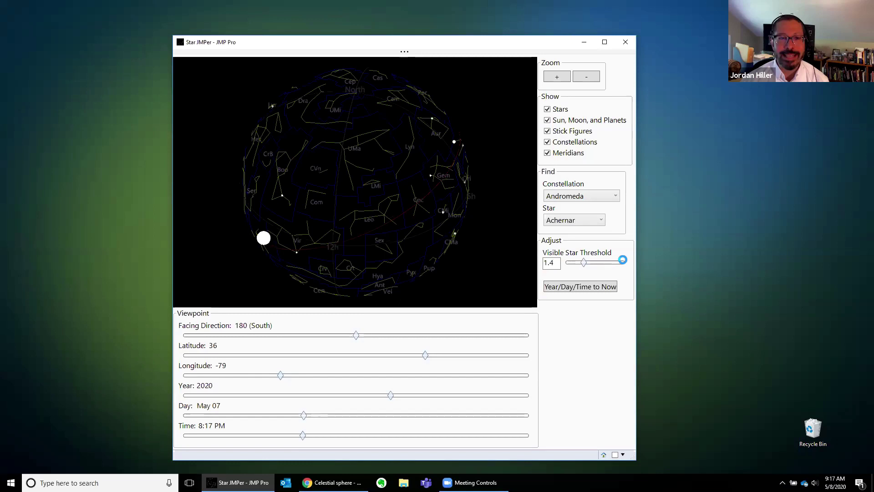
{"action": "left_click", "coordinate": [626, 264]}
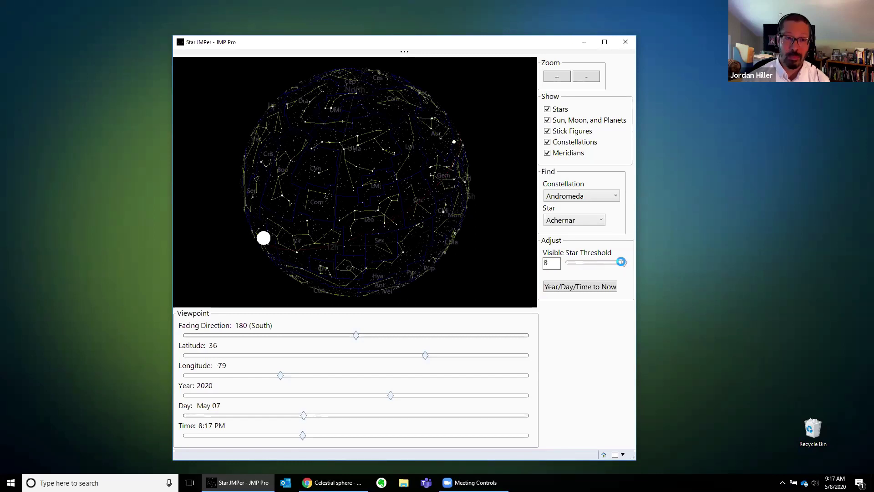
{"action": "left_click", "coordinate": [608, 265]}
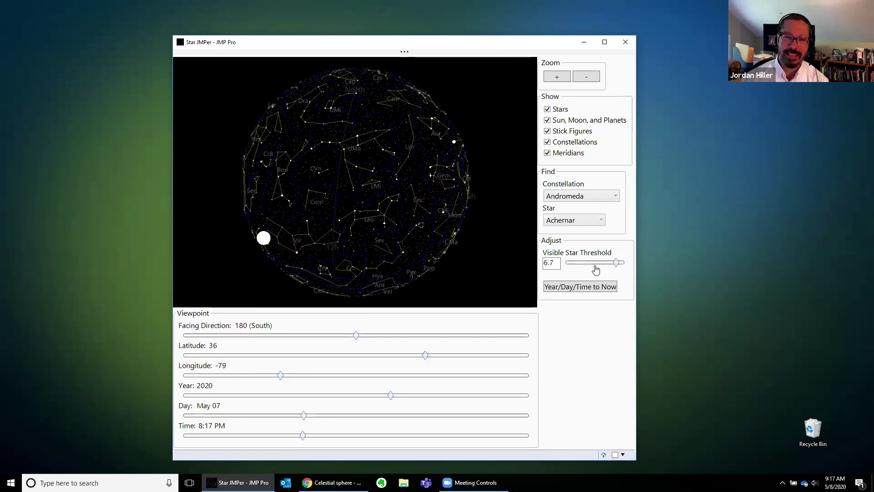
{"action": "left_click", "coordinate": [602, 263]}
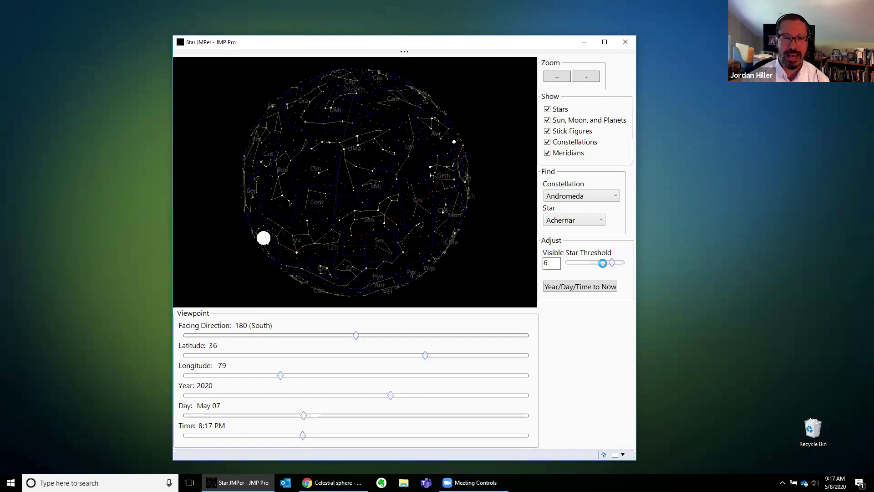
{"action": "left_click", "coordinate": [604, 267]}
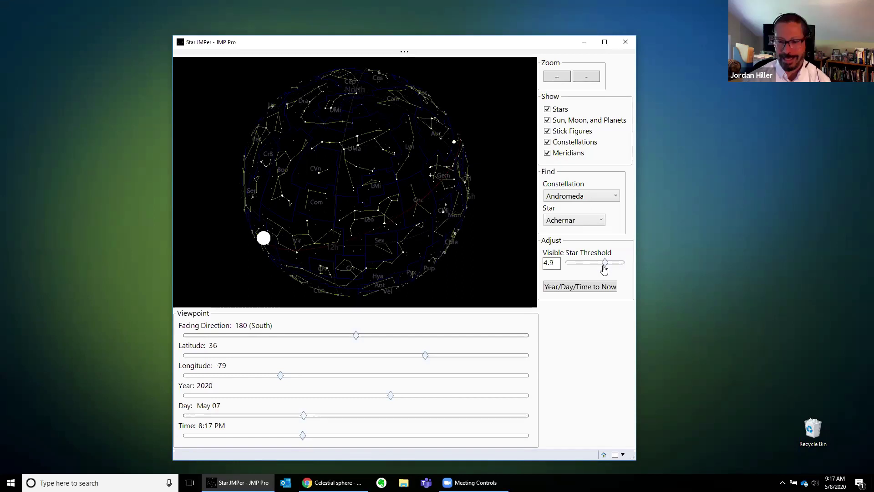
{"action": "left_click", "coordinate": [603, 267]}
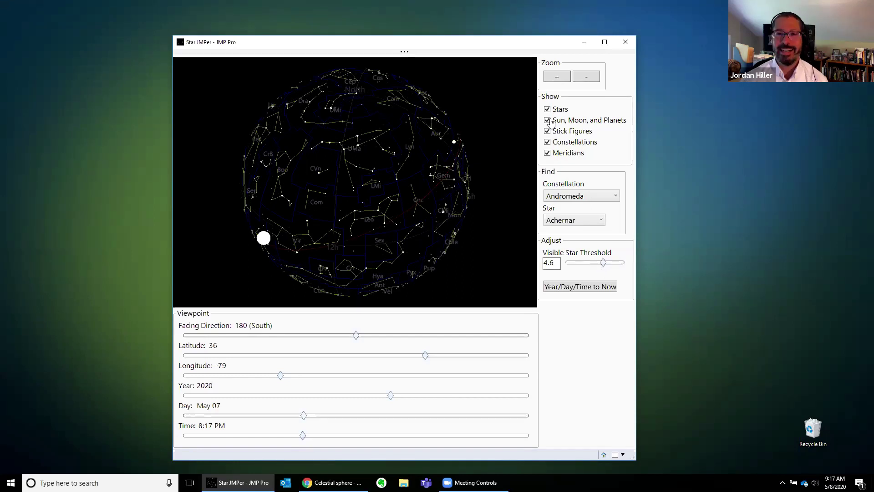
Step: Toggle Sun, Moon, and Planets and Meridians off and back on, and leave the Stick Figures hidden
{"action": "left_click", "coordinate": [547, 121]}
{"action": "left_click", "coordinate": [547, 121]}
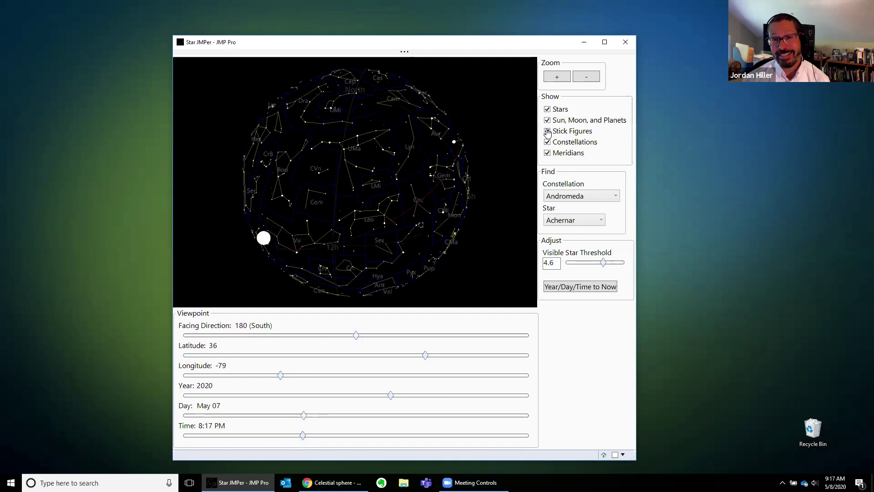
{"action": "left_click", "coordinate": [547, 132]}
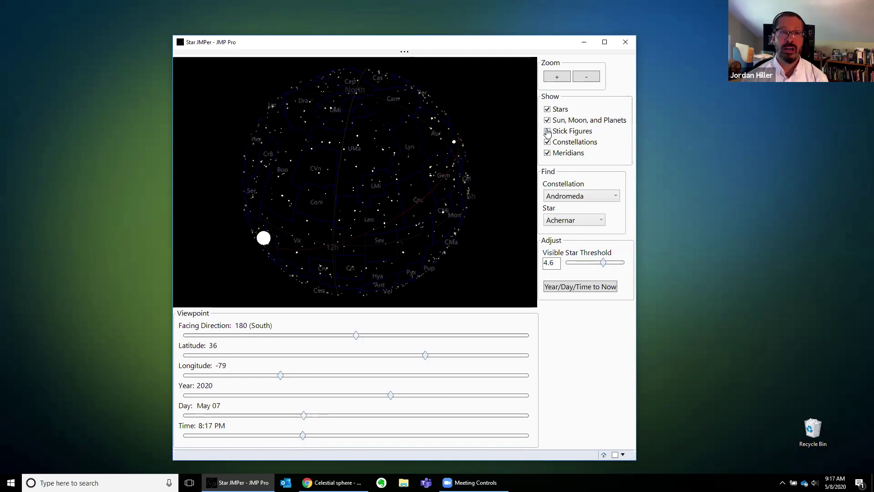
{"action": "left_click", "coordinate": [547, 131]}
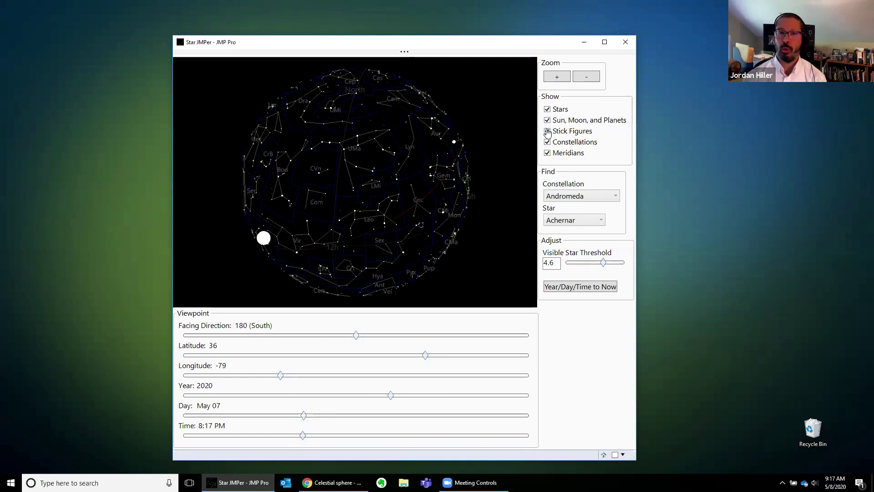
{"action": "left_click", "coordinate": [548, 132]}
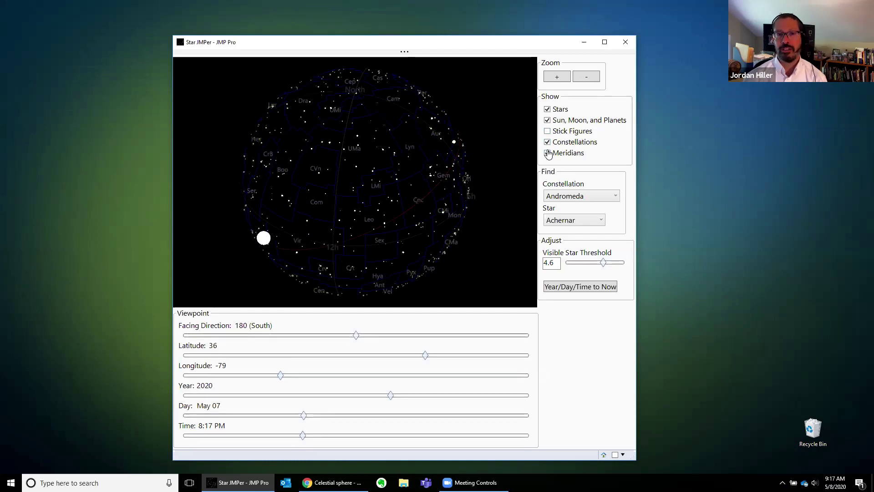
{"action": "left_click", "coordinate": [548, 153]}
{"action": "left_click", "coordinate": [548, 155]}
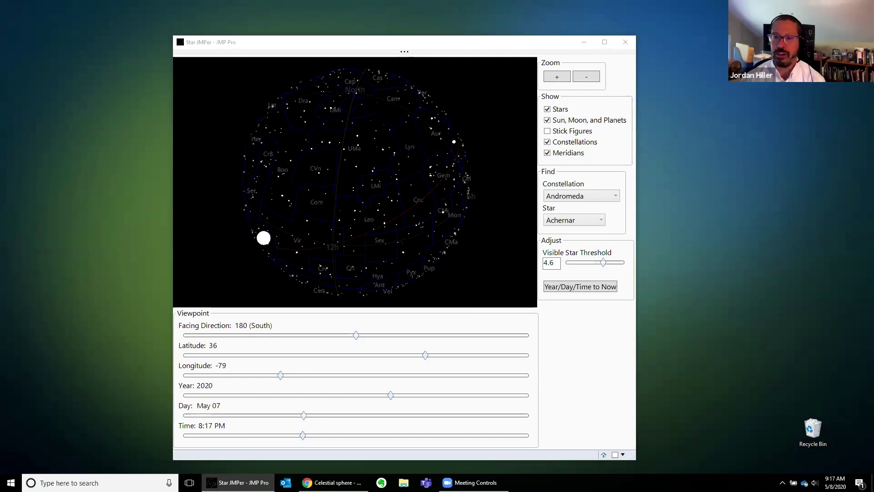
Step: Bring up the JMP Home Window and look at the entries of the Star JMPer add-in without launching any
{"action": "key", "text": "ctrl+1"}
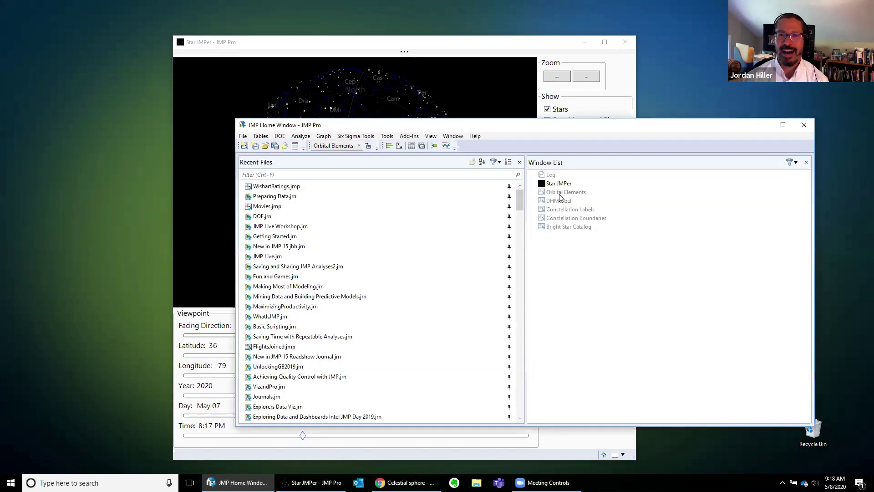
{"action": "left_click", "coordinate": [409, 136]}
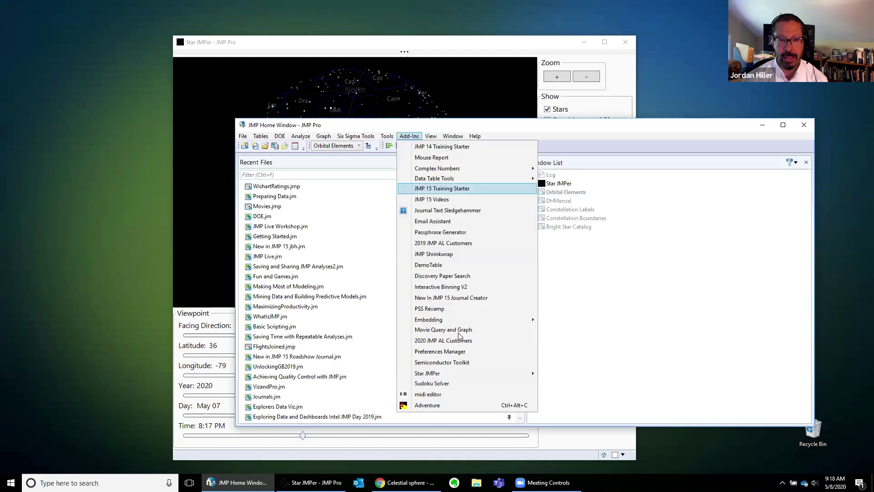
{"action": "left_click", "coordinate": [476, 375]}
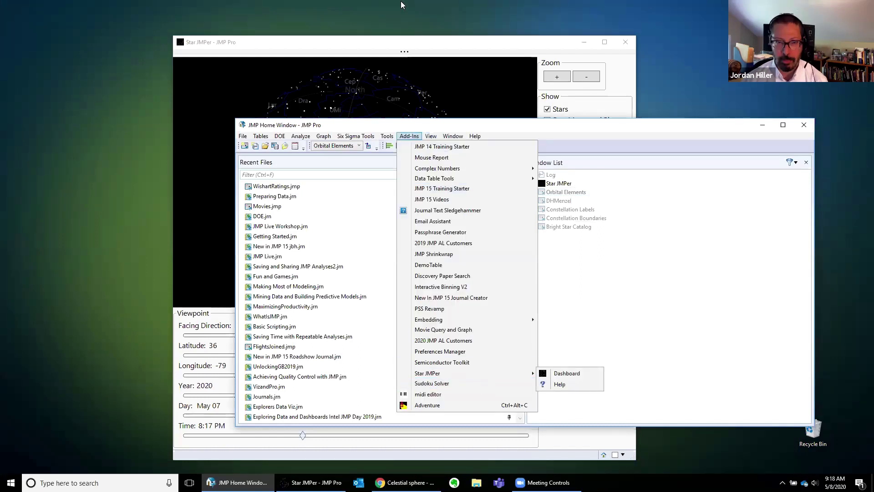
{"action": "left_click", "coordinate": [575, 214]}
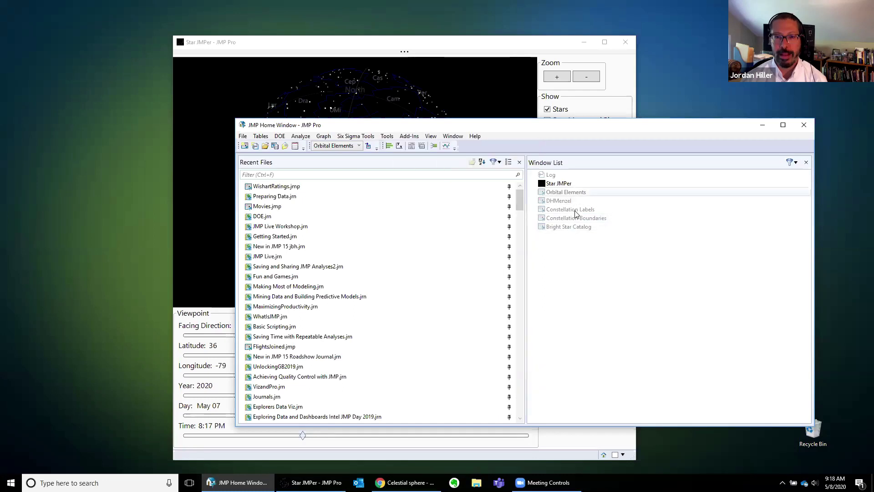
Step: Open the Bright Star Catalog data table, examine its row summary, rows and columns, and minimise it
{"action": "mouse_move", "coordinate": [578, 232]}
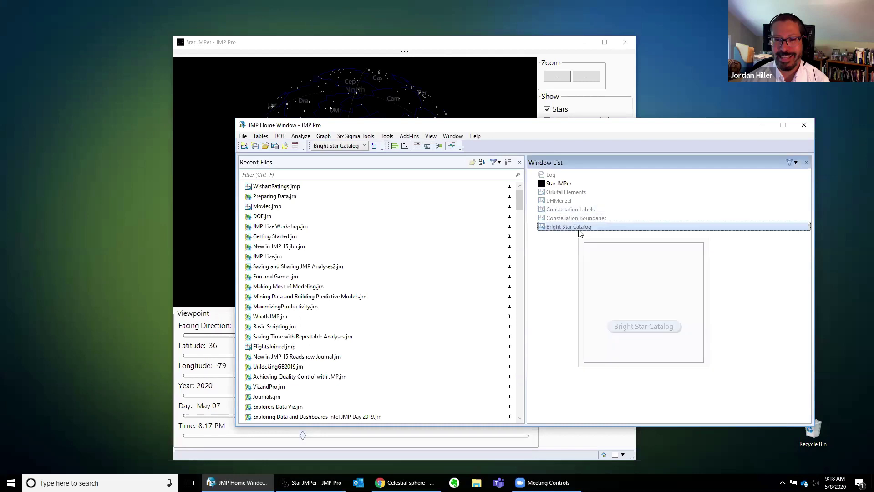
{"action": "double_click", "coordinate": [565, 228]}
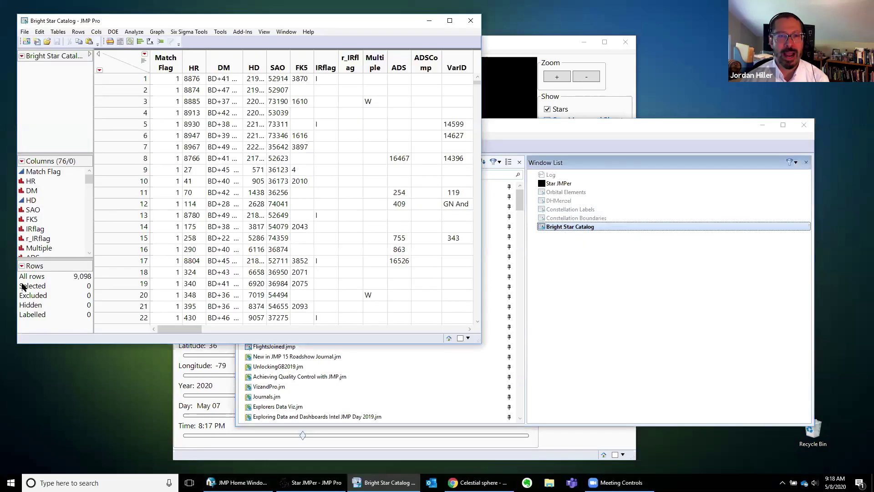
{"action": "mouse_move", "coordinate": [83, 264]}
{"action": "left_mouse_down"}
{"action": "mouse_move", "coordinate": [57, 284]}
{"action": "mouse_move", "coordinate": [77, 300]}
{"action": "left_mouse_up"}
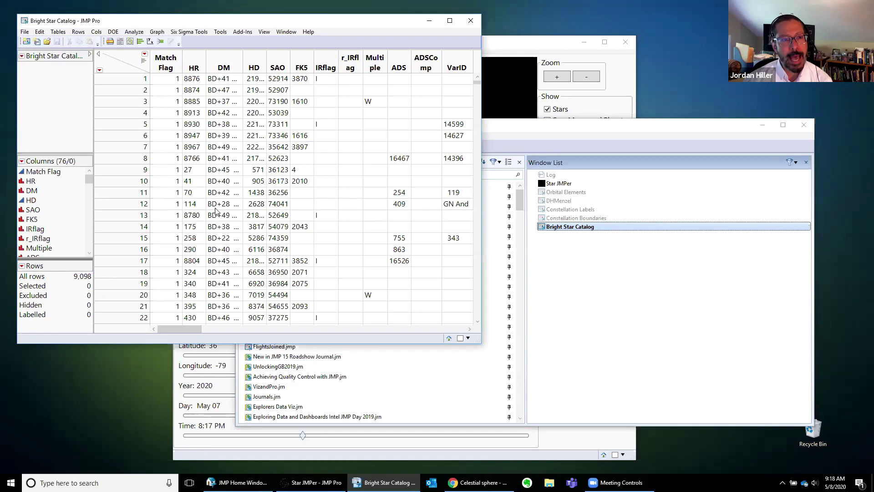
{"action": "scroll", "coordinate": [230, 106], "scroll_direction": "down", "scroll_amount": 3}
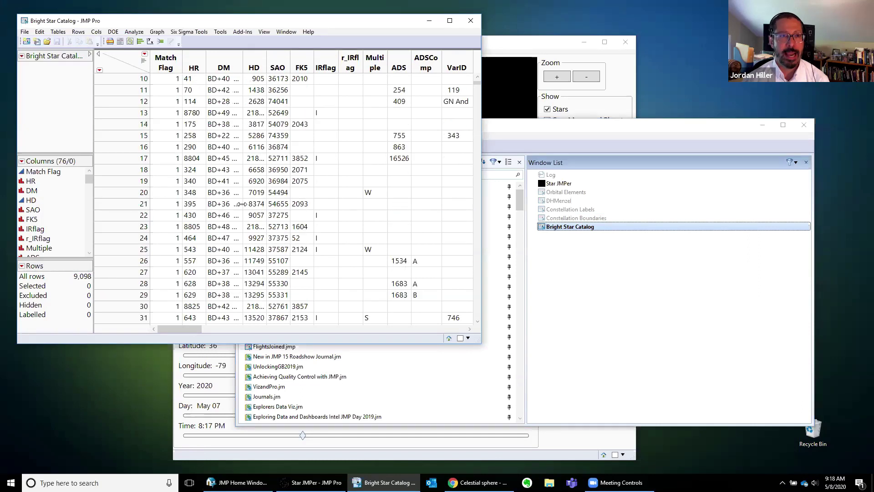
{"action": "left_click", "coordinate": [231, 329]}
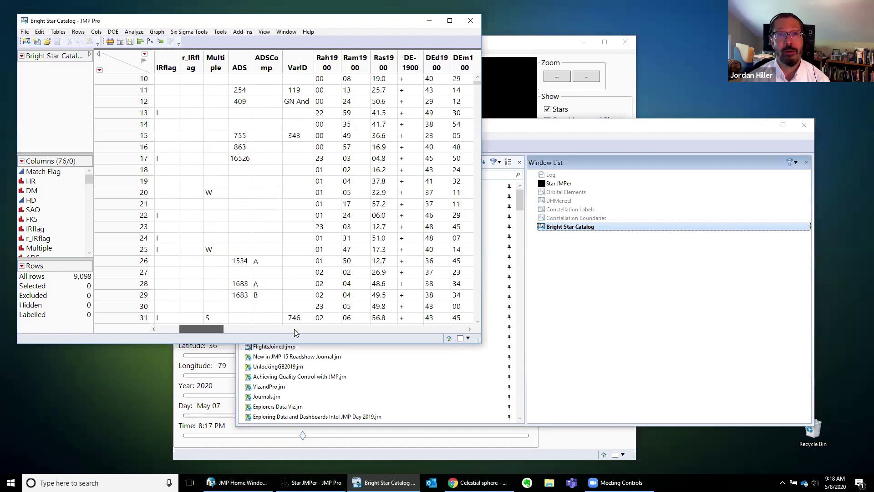
{"action": "left_click", "coordinate": [294, 329]}
{"action": "left_click", "coordinate": [356, 329]}
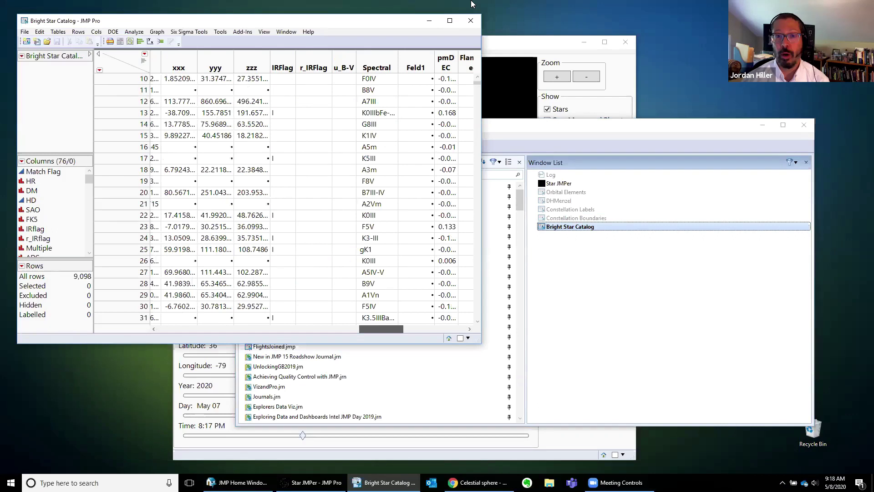
{"action": "left_click", "coordinate": [428, 21]}
Step: Open the DHMenzel data table, read through its constellation drawing instructions, and minimise it
{"action": "double_click", "coordinate": [560, 201]}
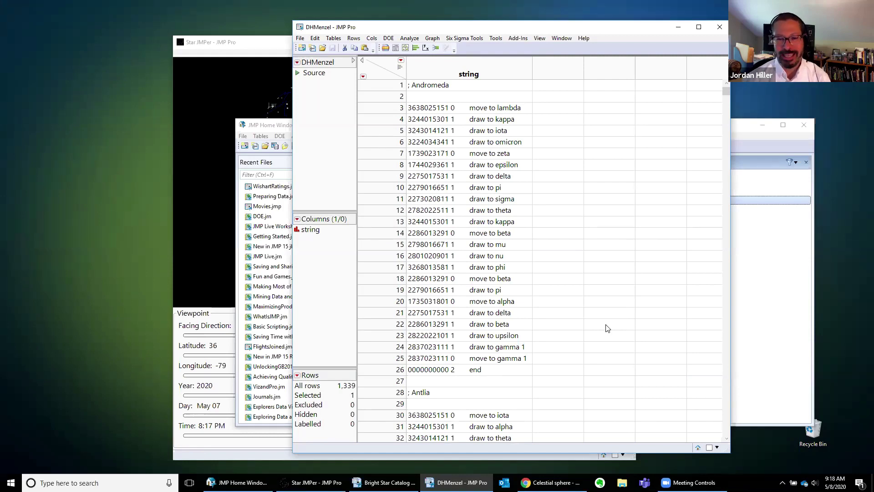
{"action": "scroll", "coordinate": [605, 328], "scroll_direction": "down", "scroll_amount": 9}
{"action": "scroll", "coordinate": [606, 328], "scroll_direction": "down", "scroll_amount": 3}
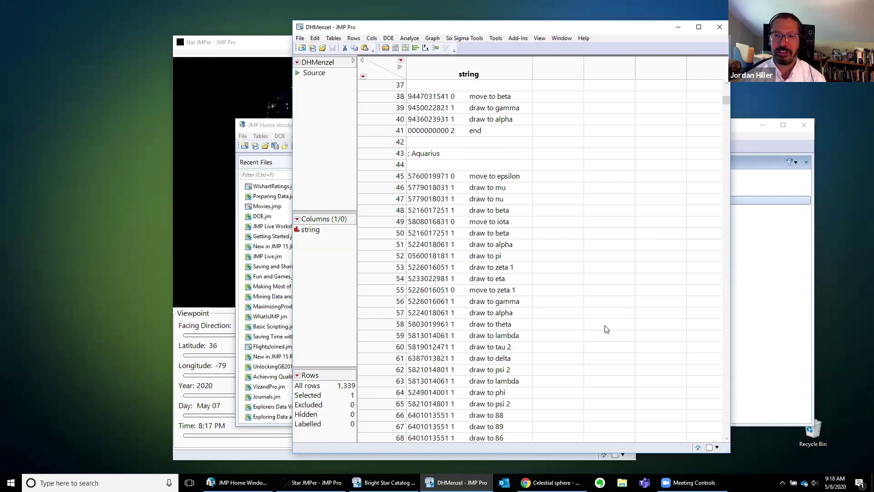
{"action": "scroll", "coordinate": [606, 329], "scroll_direction": "down", "scroll_amount": 15}
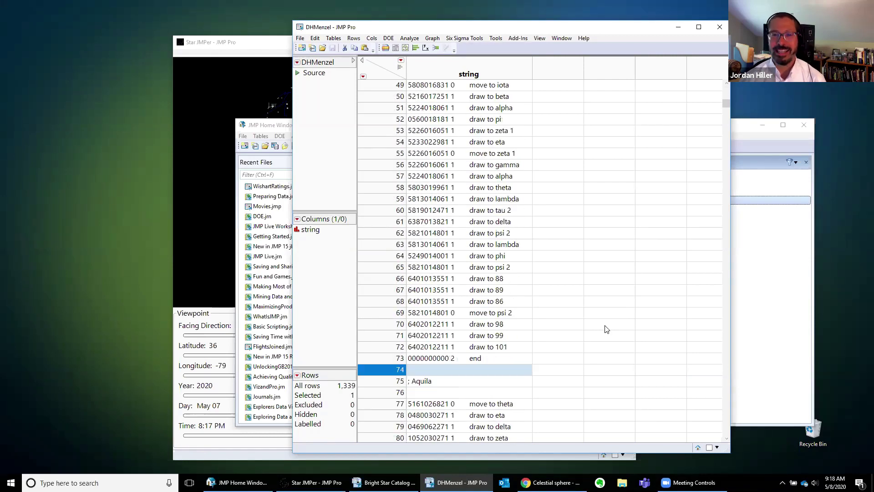
{"action": "left_click", "coordinate": [679, 30]}
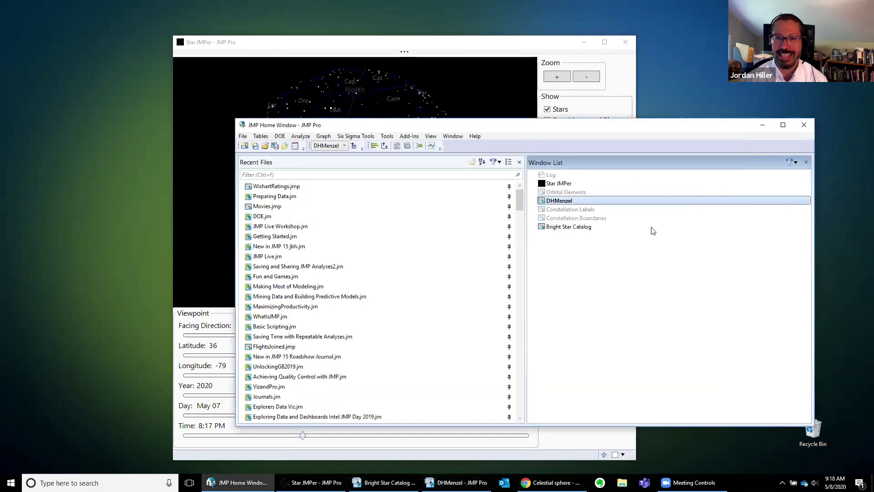
Step: Open the Orbital Elements table, widen its Name column to fit the full names, and minimise the table and the Home Window
{"action": "double_click", "coordinate": [580, 193]}
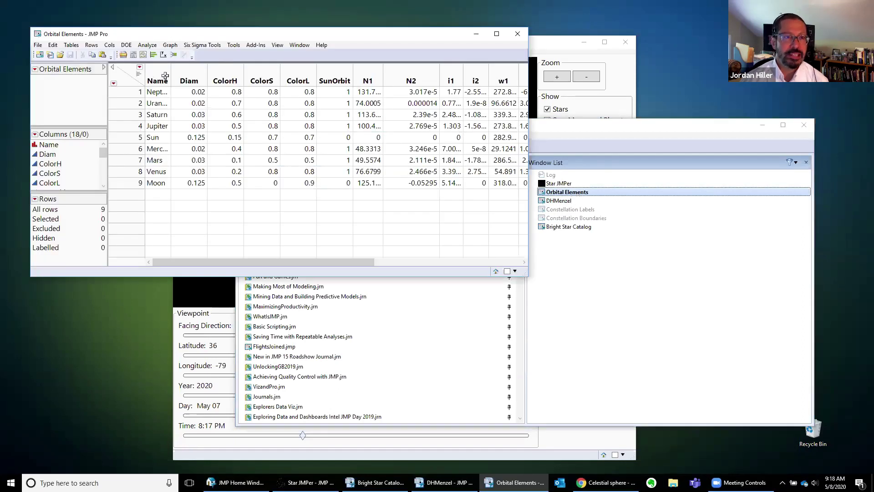
{"action": "left_click_drag", "start_coordinate": [171, 75], "coordinate": [202, 76]}
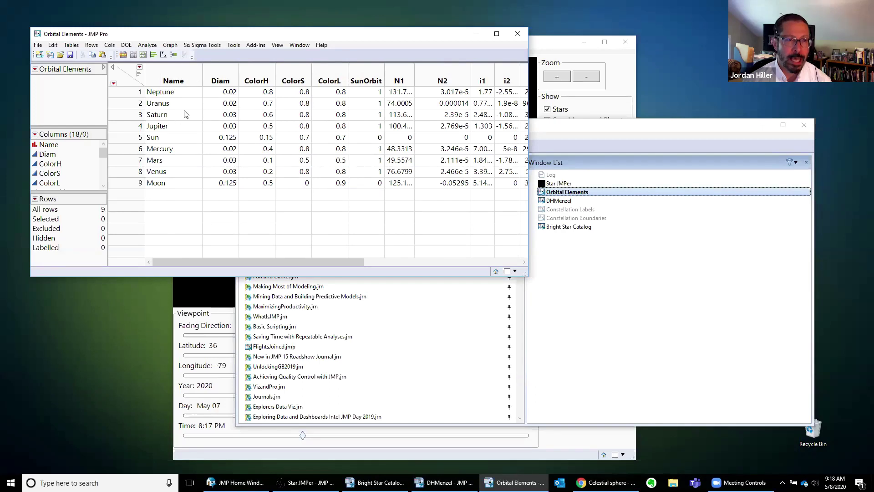
{"action": "left_click", "coordinate": [477, 35]}
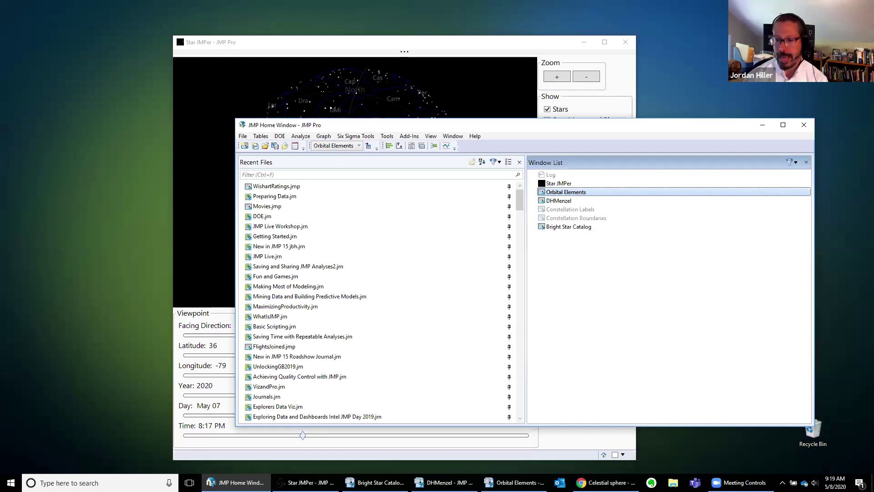
{"action": "left_click", "coordinate": [763, 126]}
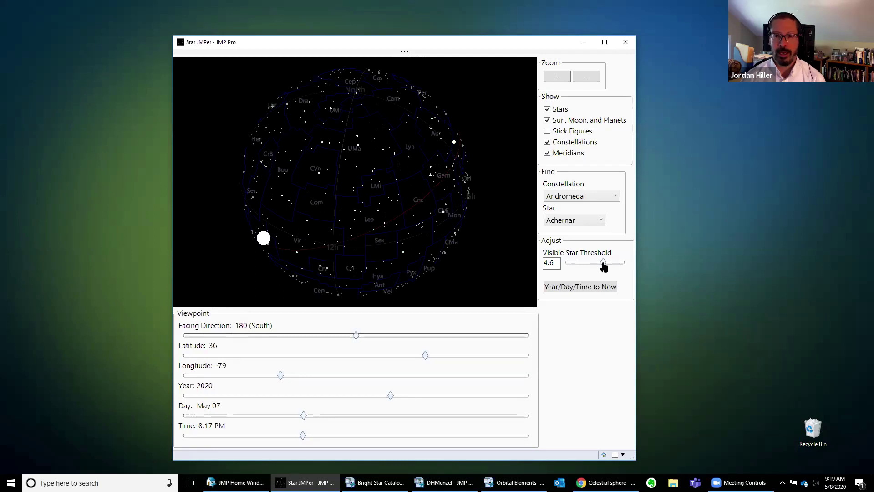
Step: Set the visible star threshold to 2.6, and sweep the longitude to 76 and back to about -68
{"action": "left_click_drag", "start_coordinate": [597, 265], "coordinate": [588, 264]}
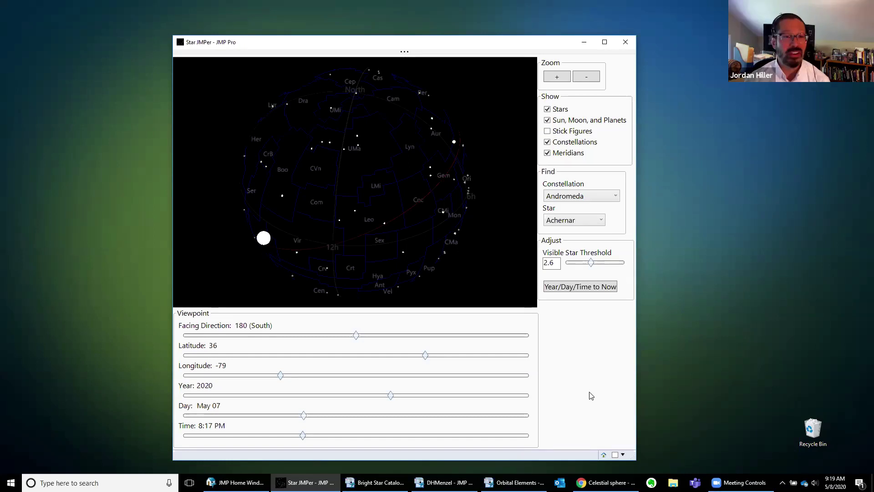
{"action": "left_click", "coordinate": [279, 374]}
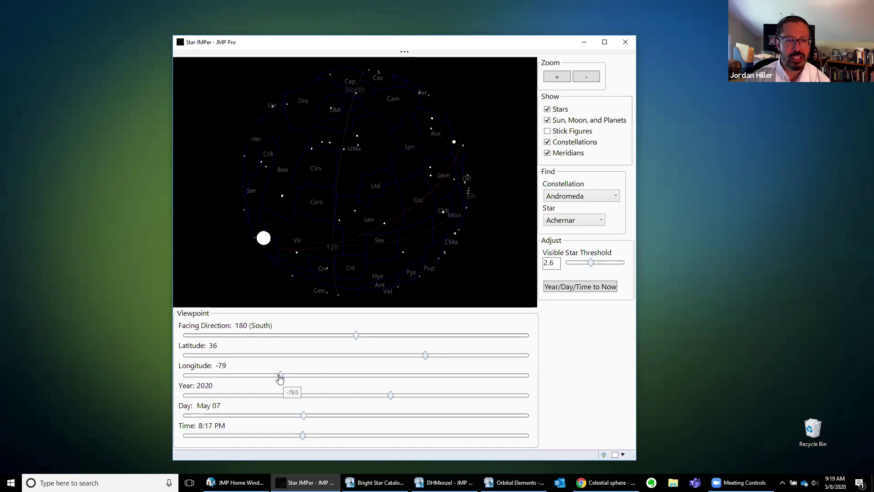
{"action": "left_click_drag", "start_coordinate": [280, 377], "coordinate": [448, 375]}
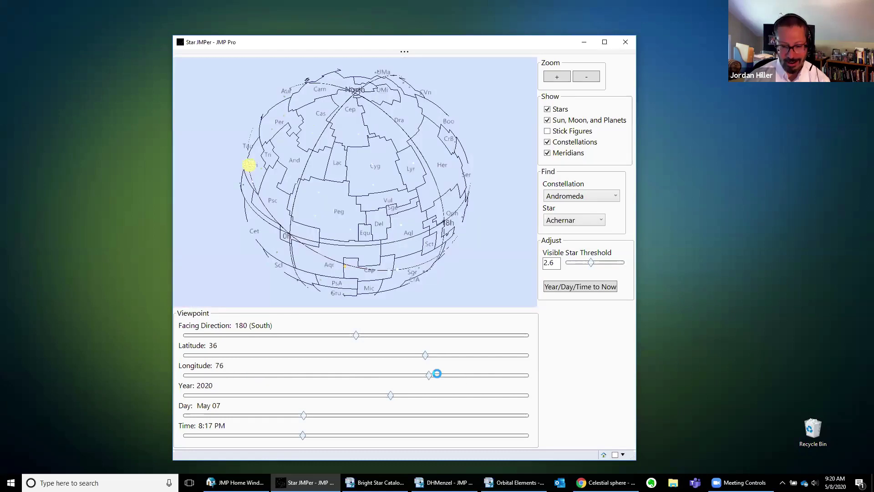
{"action": "mouse_move", "coordinate": [277, 376]}
{"action": "left_mouse_down"}
{"action": "mouse_move", "coordinate": [471, 373]}
{"action": "mouse_move", "coordinate": [458, 380]}
{"action": "mouse_move", "coordinate": [265, 374]}
{"action": "mouse_move", "coordinate": [451, 368]}
{"action": "mouse_move", "coordinate": [299, 363]}
{"action": "mouse_move", "coordinate": [290, 375]}
{"action": "left_mouse_up"}
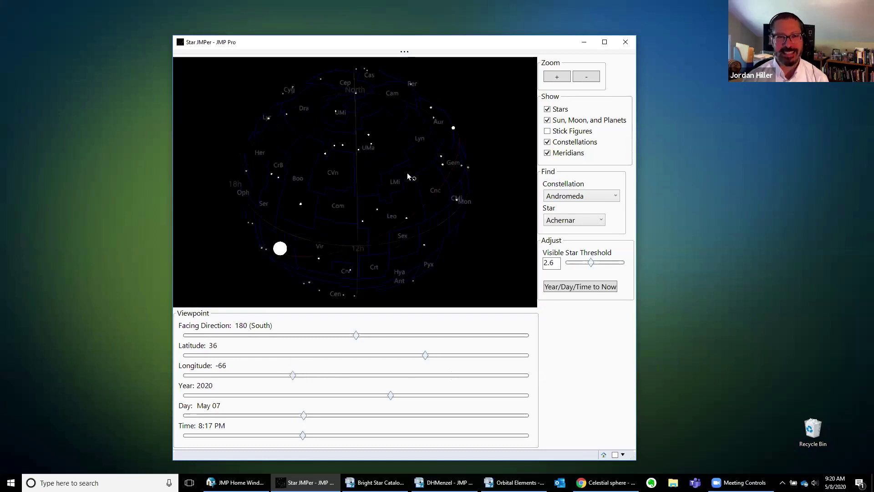
Step: Turn on the stick figures and tilt the celestial sphere to view the constellations around the north pole
{"action": "mouse_move", "coordinate": [356, 94]}
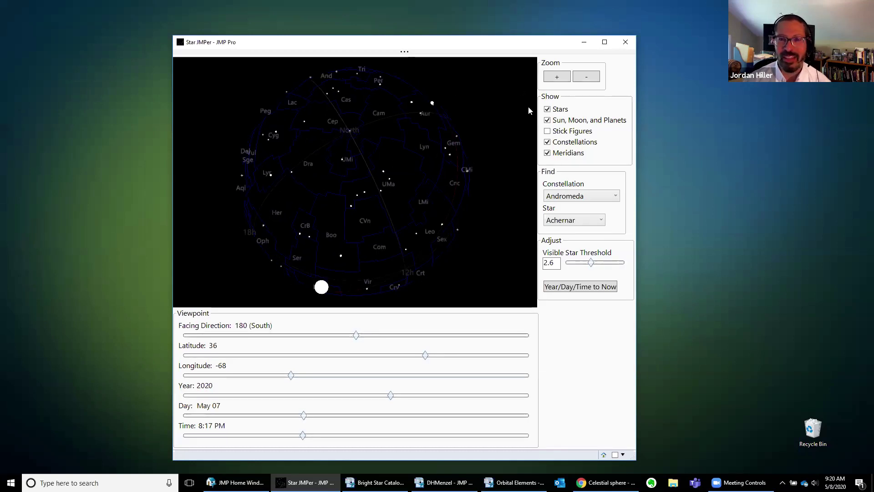
{"action": "left_click", "coordinate": [547, 132]}
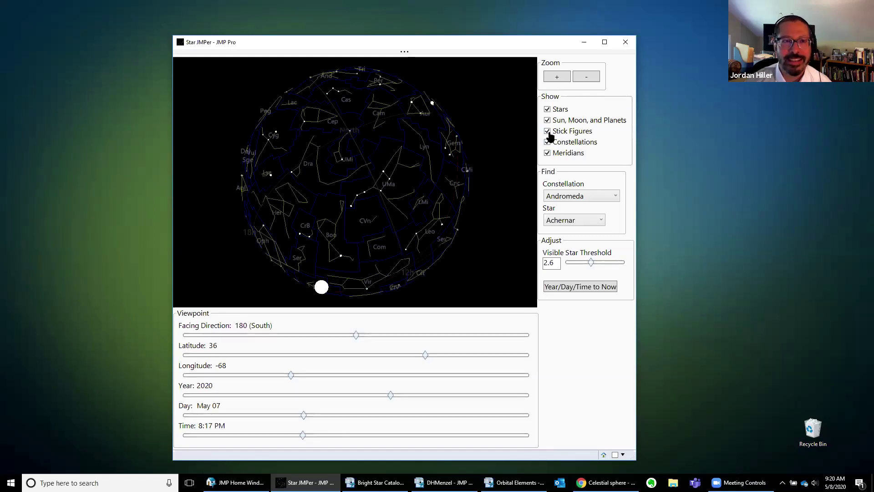
{"action": "mouse_move", "coordinate": [350, 133]}
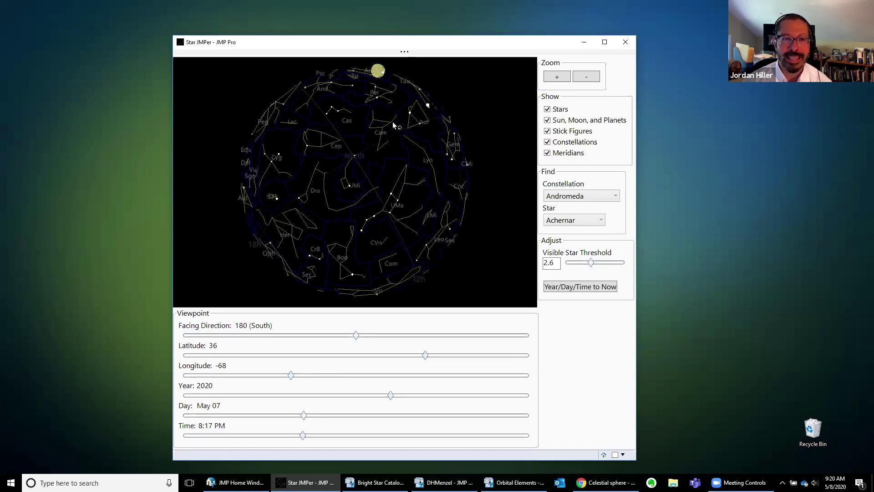
{"action": "mouse_move", "coordinate": [360, 164]}
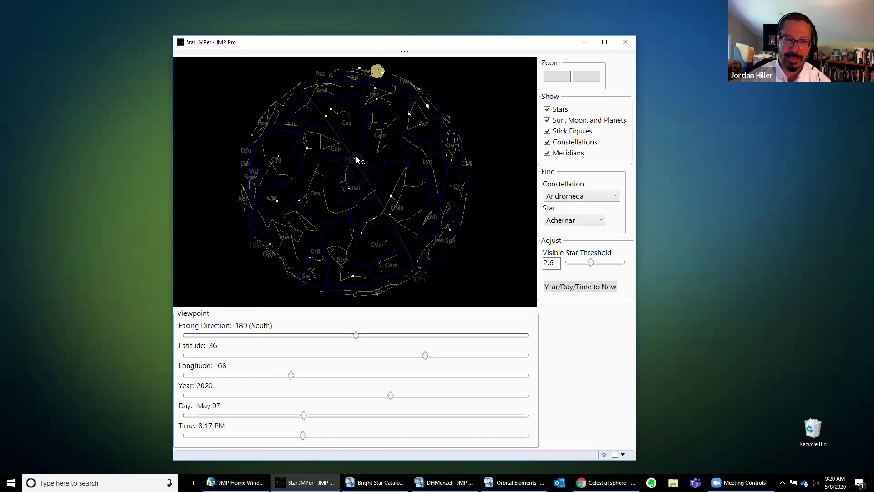
{"action": "left_click_drag", "start_coordinate": [356, 162], "coordinate": [352, 272]}
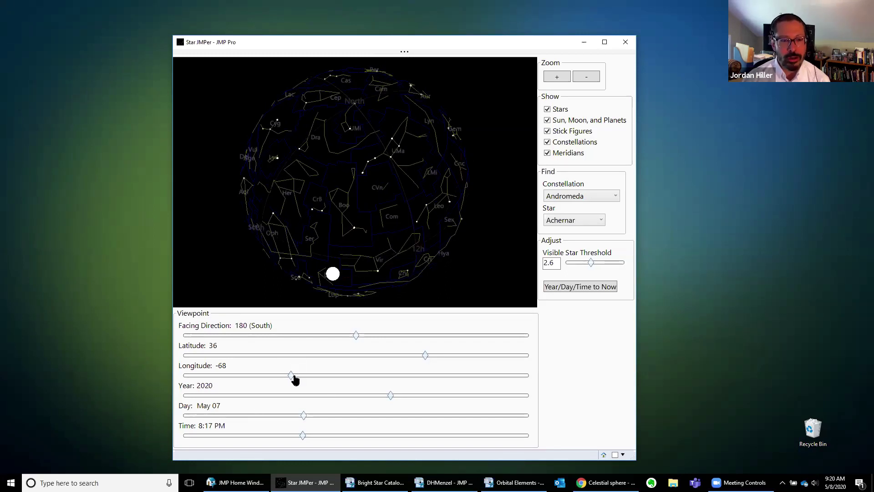
Step: Set the longitude to 0 and reset the year, day and time to now
{"action": "left_click_drag", "start_coordinate": [298, 379], "coordinate": [356, 367]}
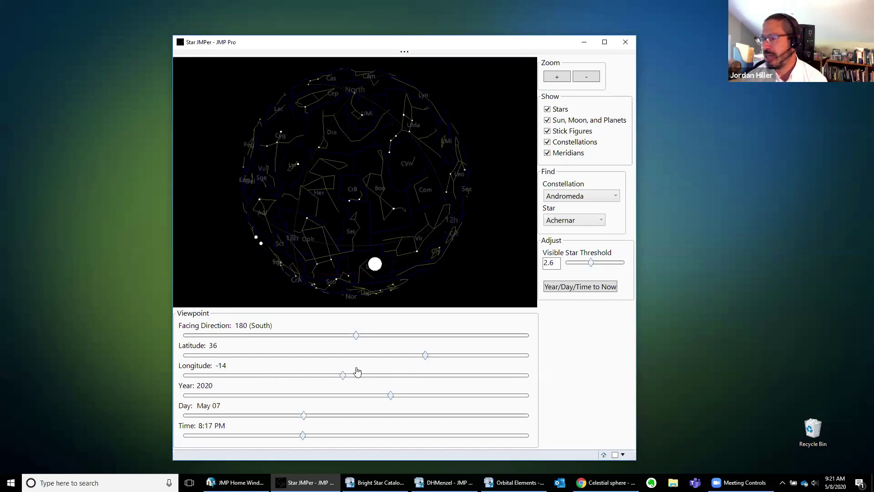
{"action": "left_click", "coordinate": [550, 287]}
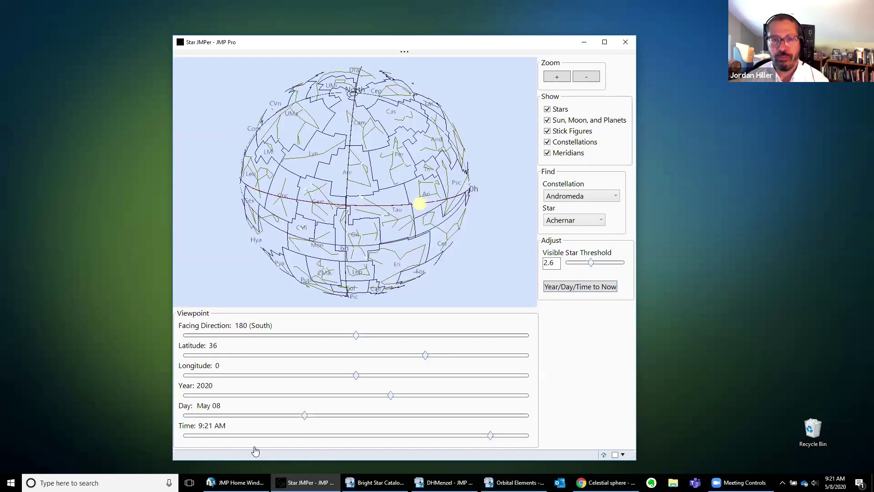
Step: Move the time back to 7:24 PM, and then set the viewpoint to February 20 at 5:03 AM
{"action": "left_click", "coordinate": [474, 436]}
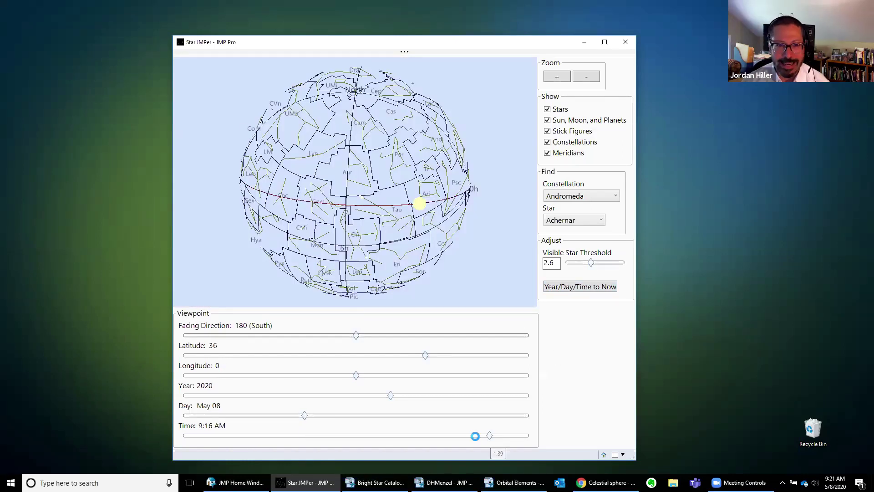
{"action": "left_click_drag", "start_coordinate": [474, 435], "coordinate": [290, 435]}
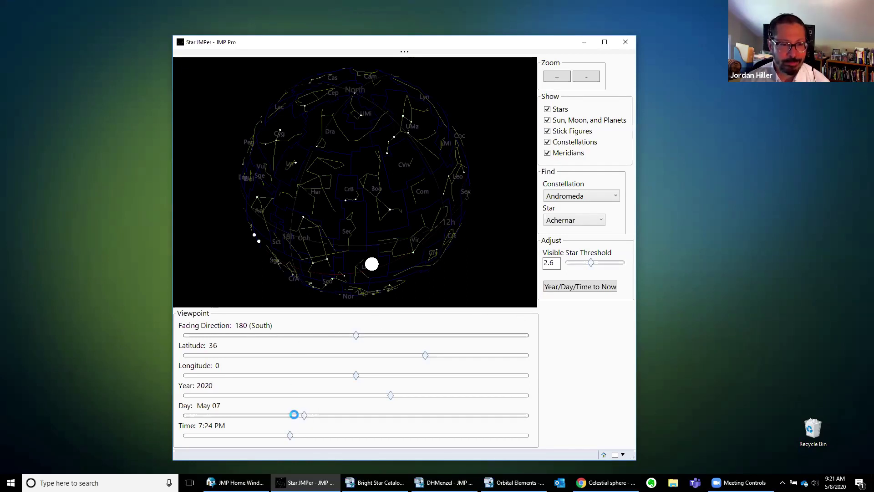
{"action": "left_click_drag", "start_coordinate": [293, 414], "coordinate": [429, 450]}
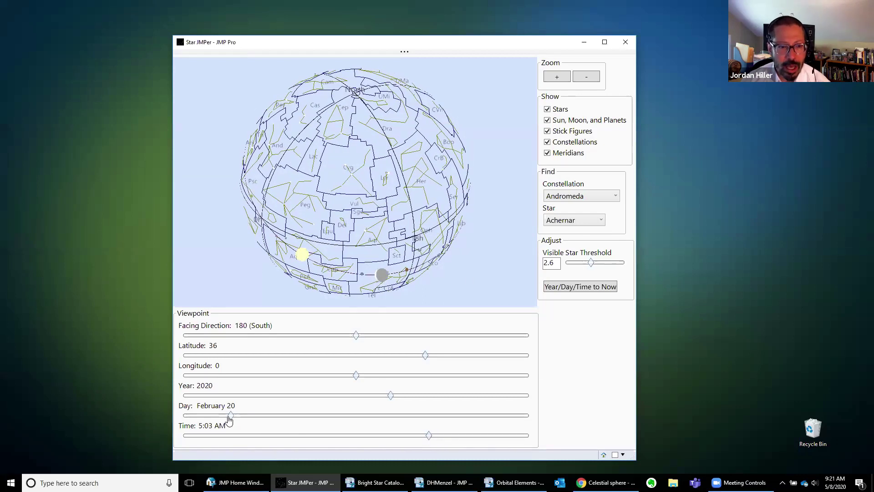
Step: Step the day between February 22, 25 and 21 to follow the moon's motion relative to the sun and planets
{"action": "left_click_drag", "start_coordinate": [230, 415], "coordinate": [233, 415]}
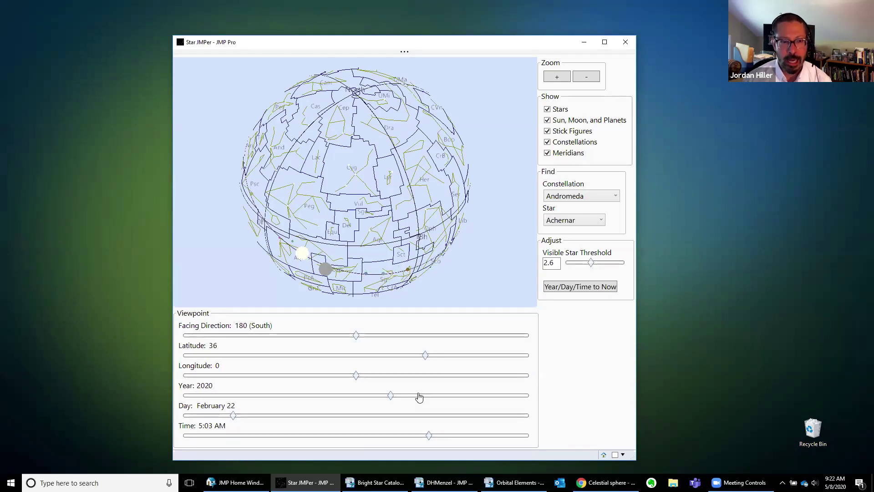
{"action": "left_click", "coordinate": [234, 416]}
{"action": "left_click", "coordinate": [231, 414]}
{"action": "left_click", "coordinate": [230, 414]}
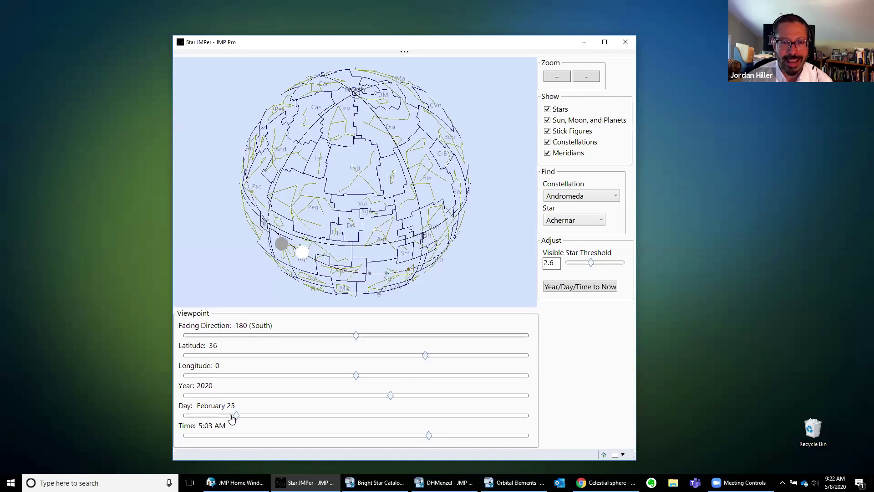
{"action": "left_click_drag", "start_coordinate": [230, 418], "coordinate": [232, 417]}
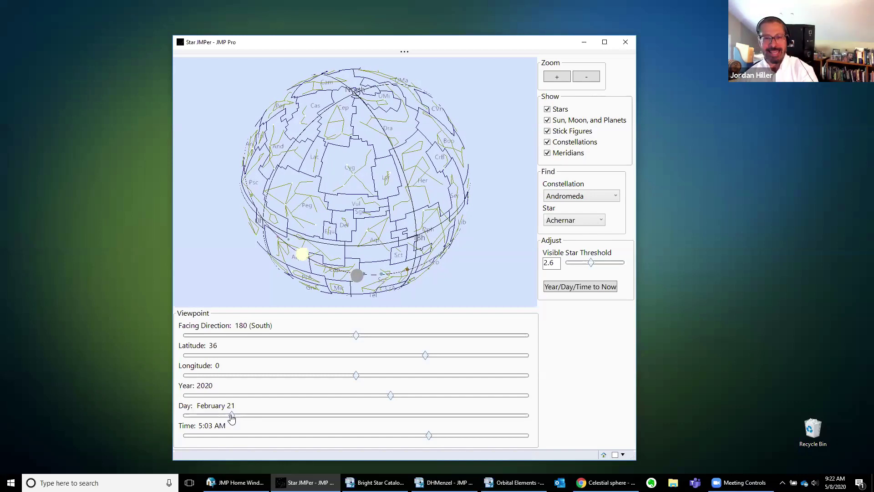
{"action": "left_click_drag", "start_coordinate": [231, 418], "coordinate": [232, 418]}
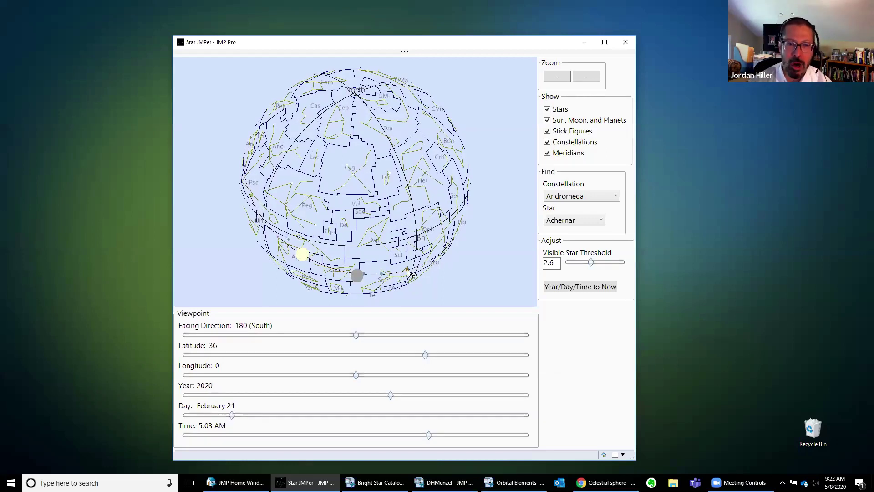
Step: Examine the planets near the moon, moving the day back to February 18 and forward to February 20
{"action": "mouse_move", "coordinate": [400, 284]}
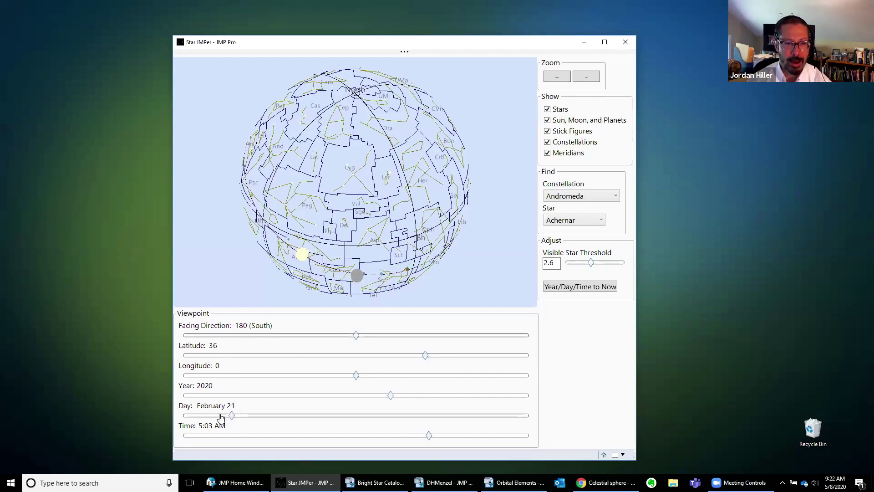
{"action": "left_click_drag", "start_coordinate": [232, 418], "coordinate": [230, 420]}
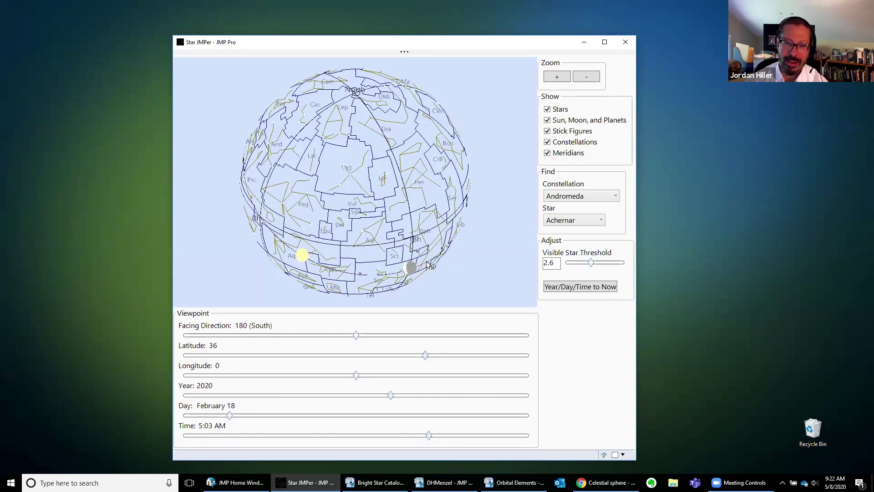
{"action": "mouse_move", "coordinate": [417, 270]}
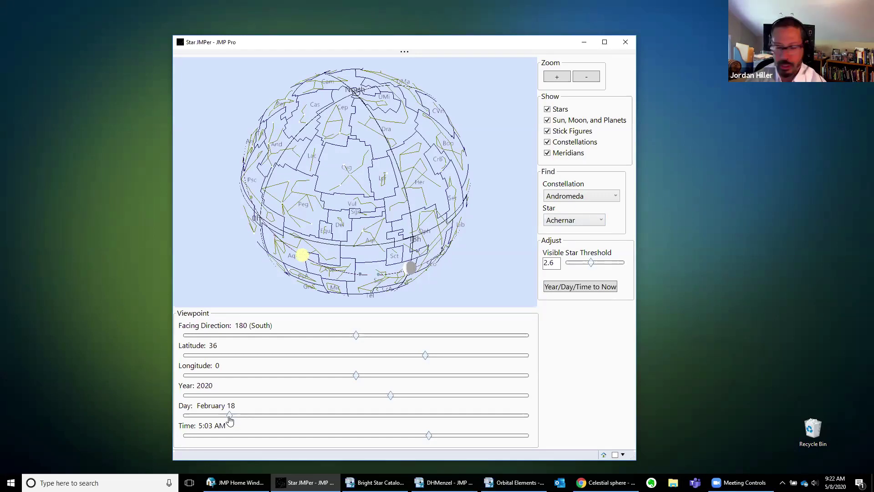
{"action": "left_click_drag", "start_coordinate": [229, 416], "coordinate": [231, 416]}
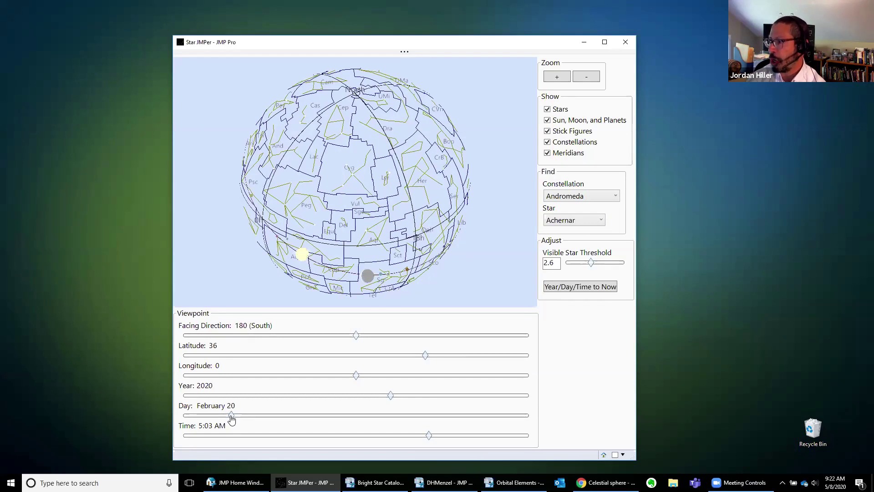
Step: Set the day to December 21, and run the time back to the evening and forward to 4:48 AM
{"action": "left_click_drag", "start_coordinate": [231, 416], "coordinate": [519, 434]}
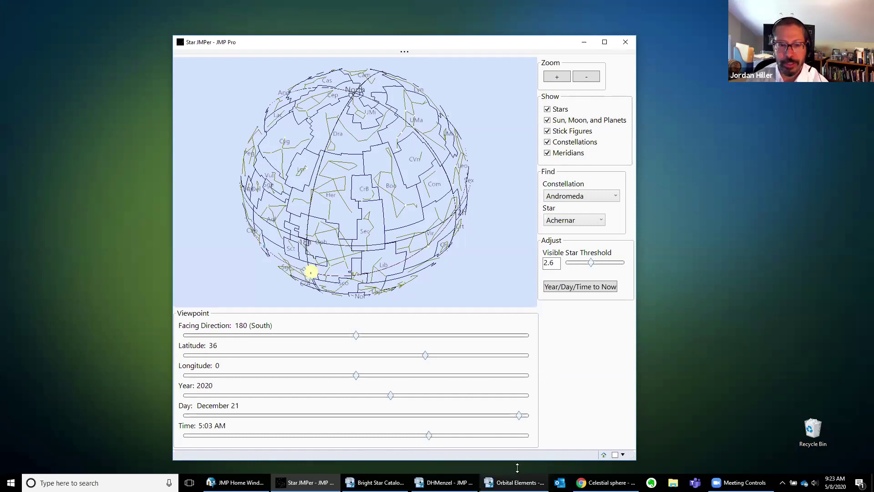
{"action": "mouse_move", "coordinate": [429, 438]}
{"action": "left_click_drag", "start_coordinate": [430, 436], "coordinate": [312, 435]}
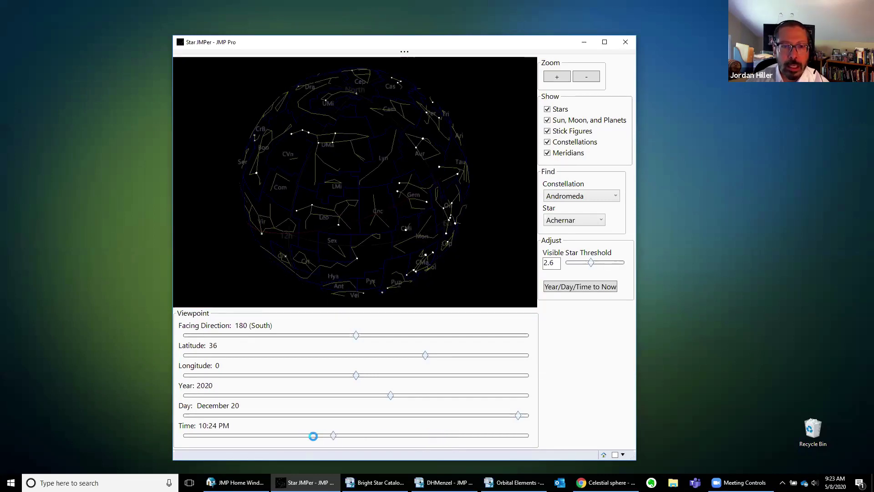
{"action": "left_click", "coordinate": [425, 436]}
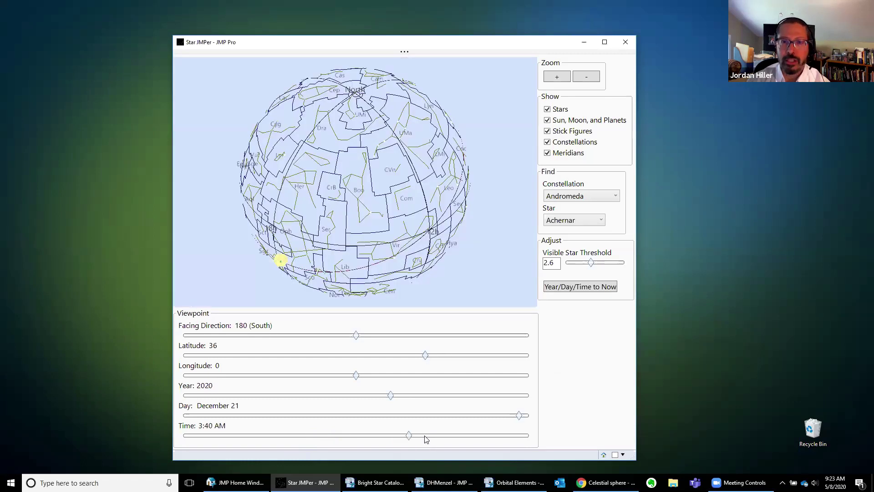
Step: Hide the stars, stick figures, constellations and meridians, leaving only the sun, moon and planets displayed
{"action": "left_click", "coordinate": [547, 109]}
{"action": "left_click", "coordinate": [547, 141]}
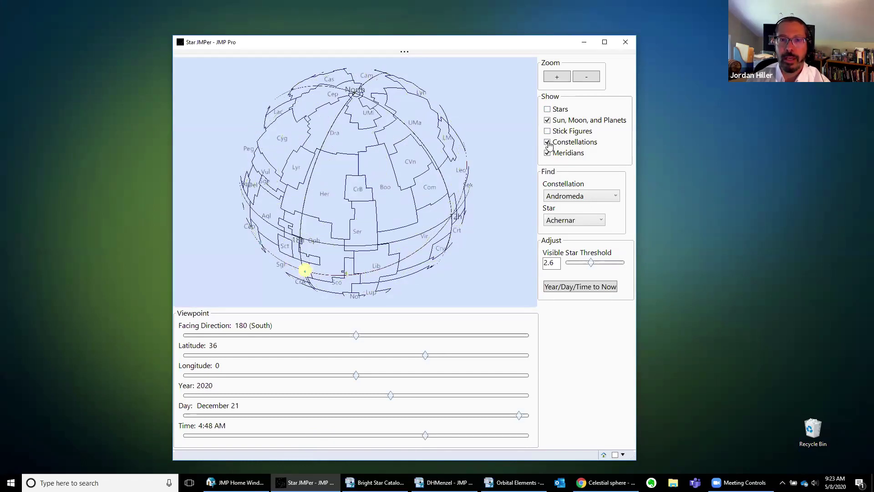
{"action": "left_click", "coordinate": [547, 153]}
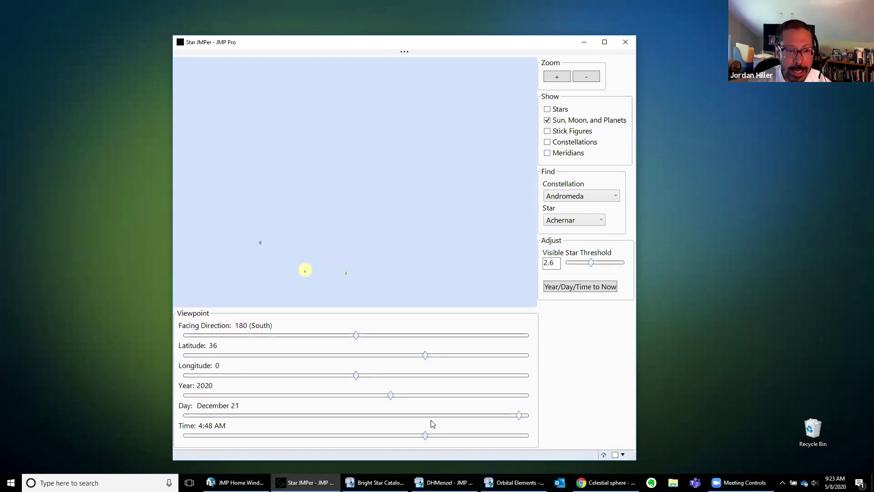
Step: Move the time back to 5:00 PM and on to 1:40 PM to inspect the planets in the December sky
{"action": "left_click_drag", "start_coordinate": [425, 435], "coordinate": [255, 434]}
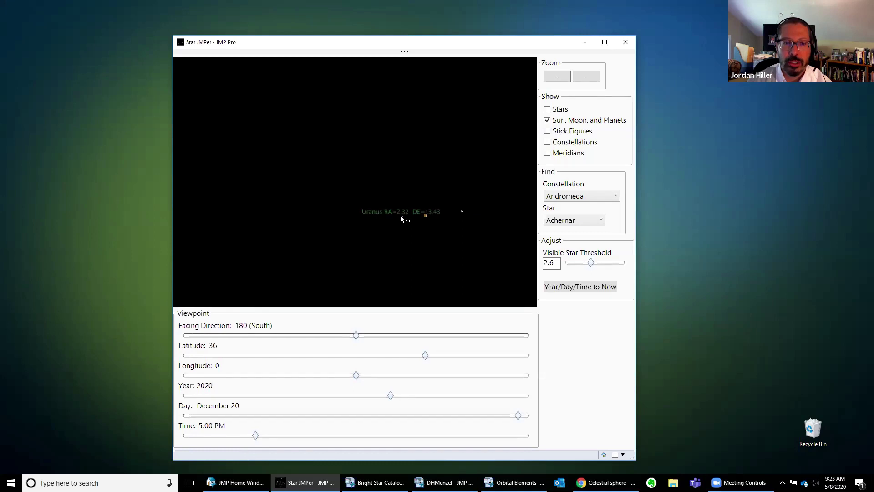
{"action": "left_click_drag", "start_coordinate": [257, 437], "coordinate": [208, 437]}
{"action": "mouse_move", "coordinate": [456, 236]}
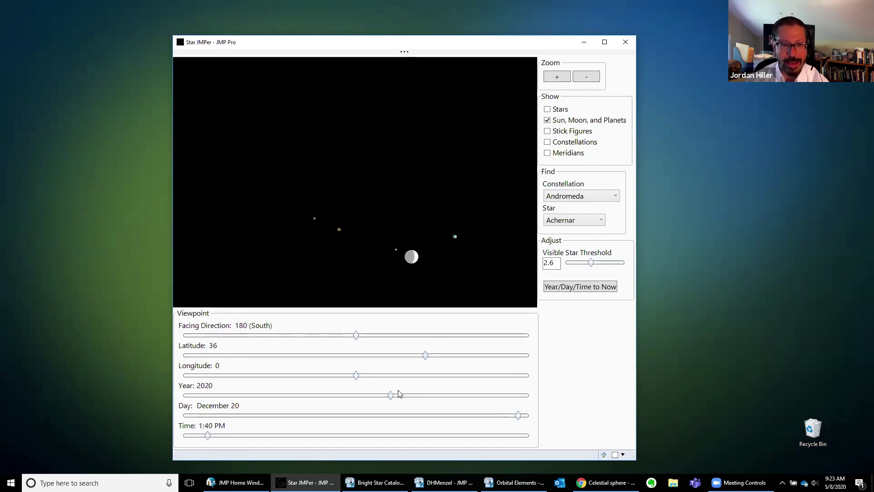
Step: Move the day back to November 15, inspect the two neighbouring planets, and advance the day to December 11
{"action": "left_click", "coordinate": [519, 416]}
{"action": "left_click_drag", "start_coordinate": [519, 416], "coordinate": [485, 420]}
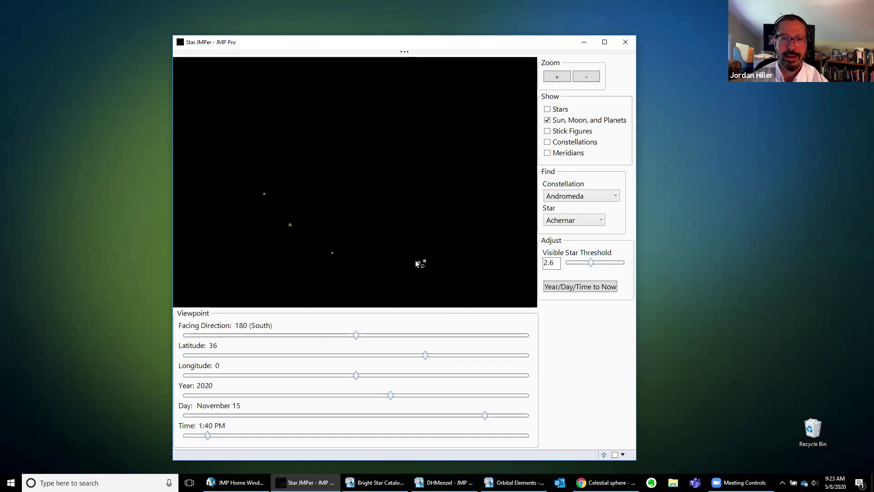
{"action": "mouse_move", "coordinate": [418, 264]}
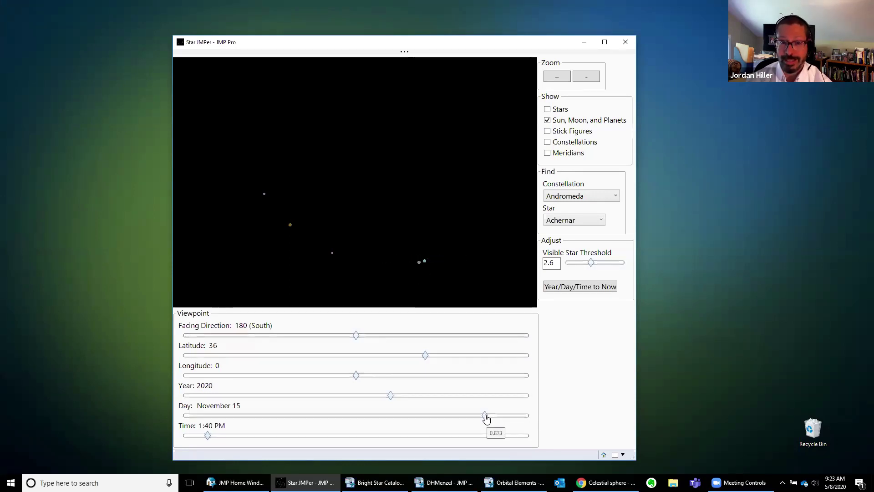
{"action": "left_click_drag", "start_coordinate": [486, 418], "coordinate": [511, 420]}
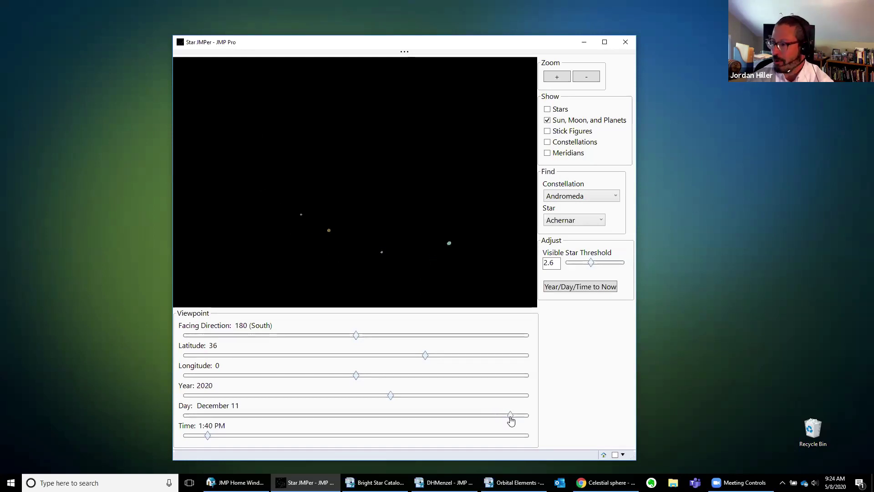
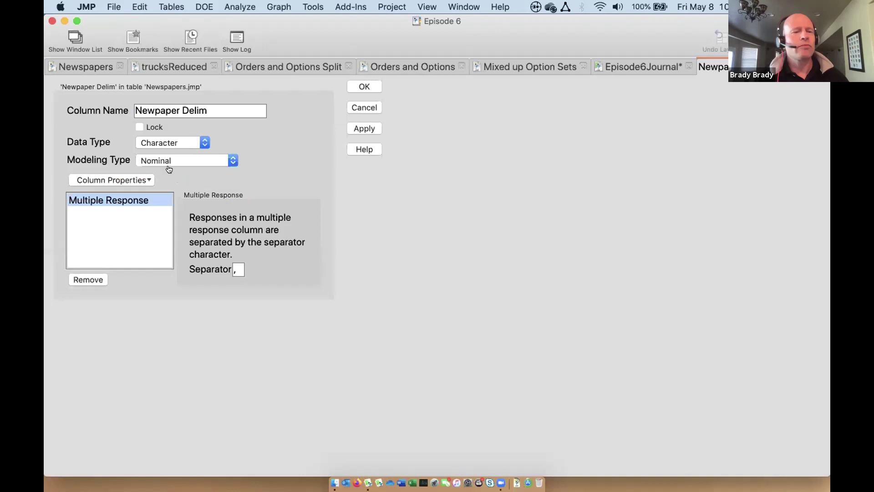
Step: Set the modeling type of the Newpaper Delim column in the Newspapers table to Multiple Response
{"action": "left_click", "coordinate": [173, 165]}
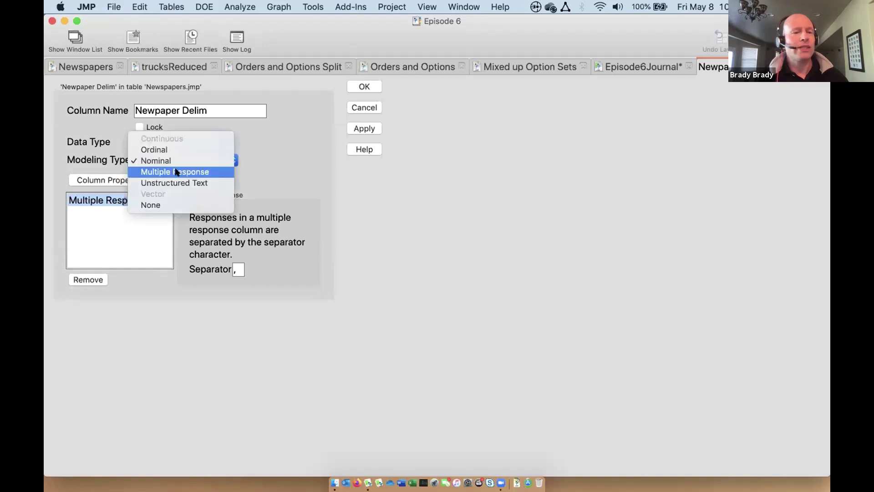
{"action": "left_click", "coordinate": [252, 170]}
{"action": "mouse_move", "coordinate": [253, 170]}
{"action": "left_mouse_down"}
{"action": "mouse_move", "coordinate": [272, 143]}
{"action": "mouse_move", "coordinate": [51, 295]}
{"action": "left_mouse_up"}
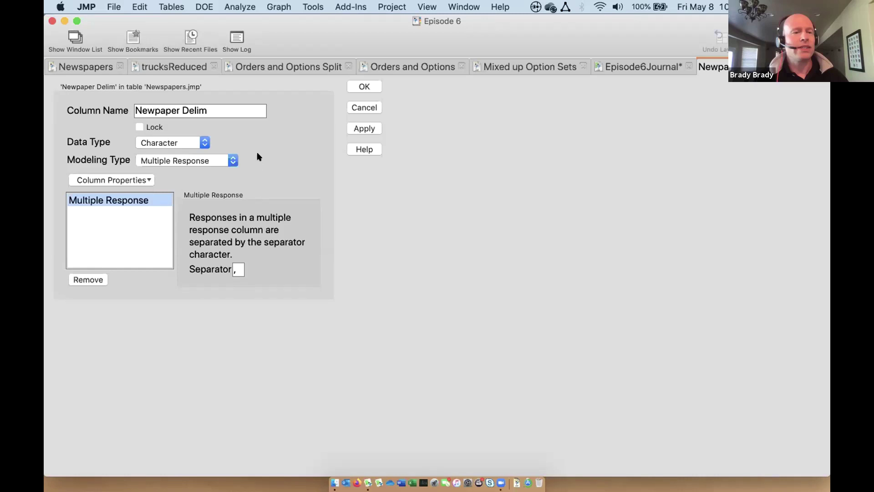
Step: Accept the Multiple Response settings with a comma separator and select the empty Newpaper Delim cell in row 156
{"action": "mouse_move", "coordinate": [234, 164]}
{"action": "left_mouse_down"}
{"action": "mouse_move", "coordinate": [156, 180]}
{"action": "mouse_move", "coordinate": [156, 200]}
{"action": "left_mouse_up"}
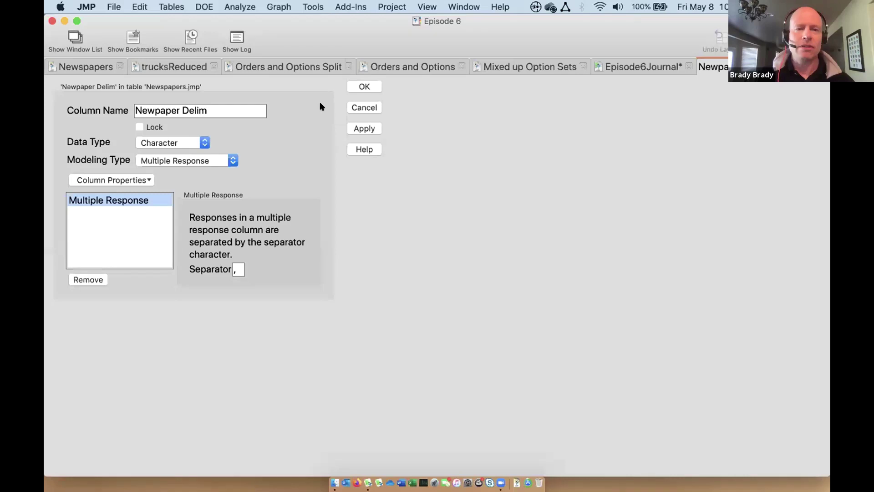
{"action": "left_click", "coordinate": [357, 87]}
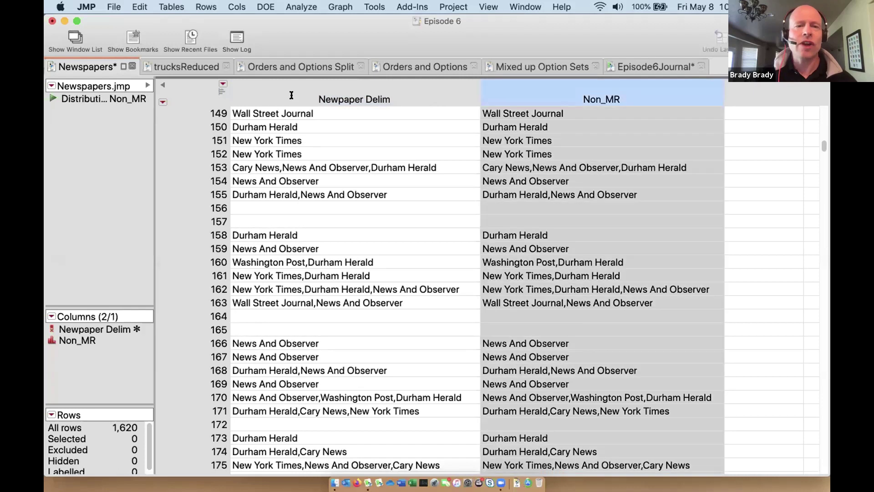
{"action": "left_click", "coordinate": [291, 95]}
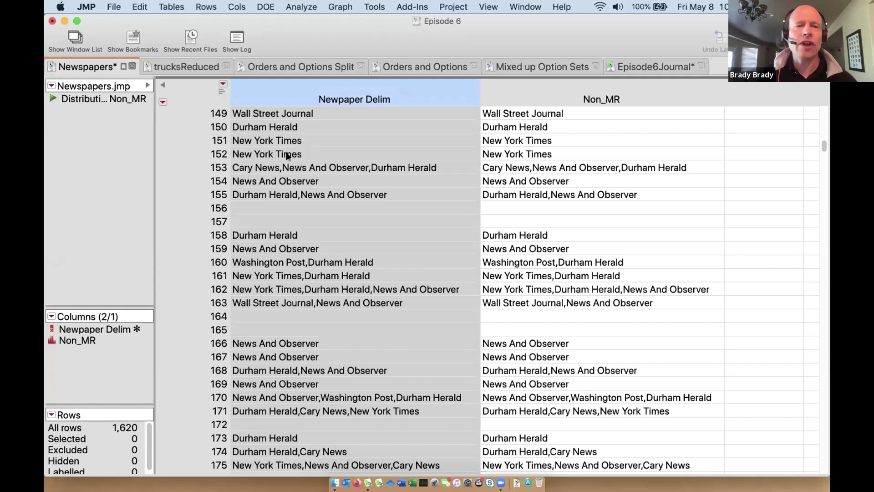
{"action": "left_click", "coordinate": [290, 207]}
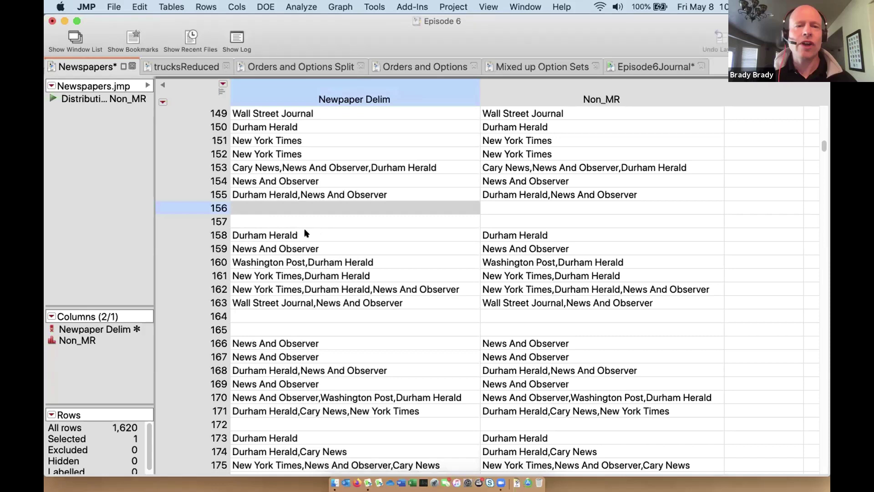
Step: Clear the row and column selection in the Newspapers table and run its saved Distribution script
{"action": "scroll", "coordinate": [387, 301], "scroll_direction": "up", "scroll_amount": 8}
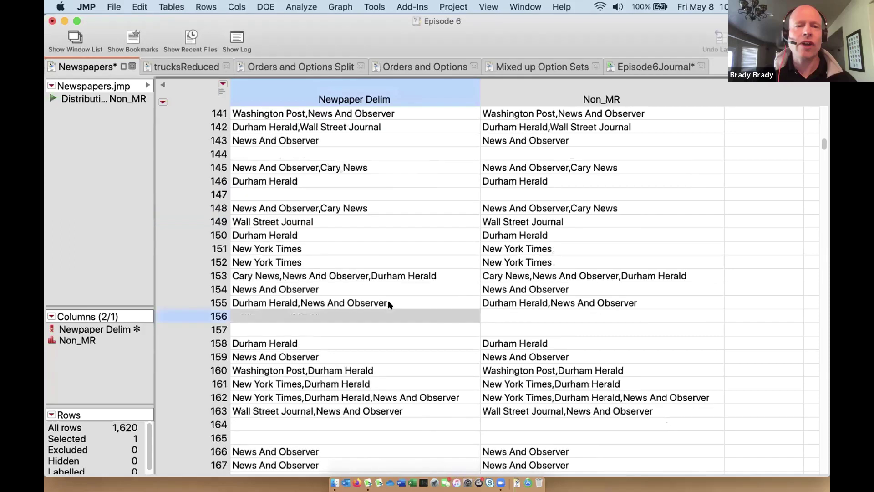
{"action": "scroll", "coordinate": [385, 301], "scroll_direction": "up", "scroll_amount": 5}
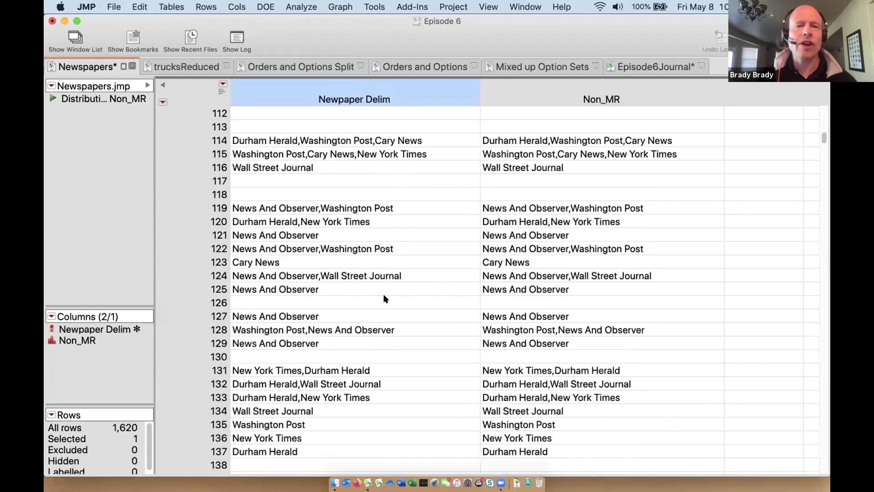
{"action": "scroll", "coordinate": [385, 299], "scroll_direction": "up", "scroll_amount": 5}
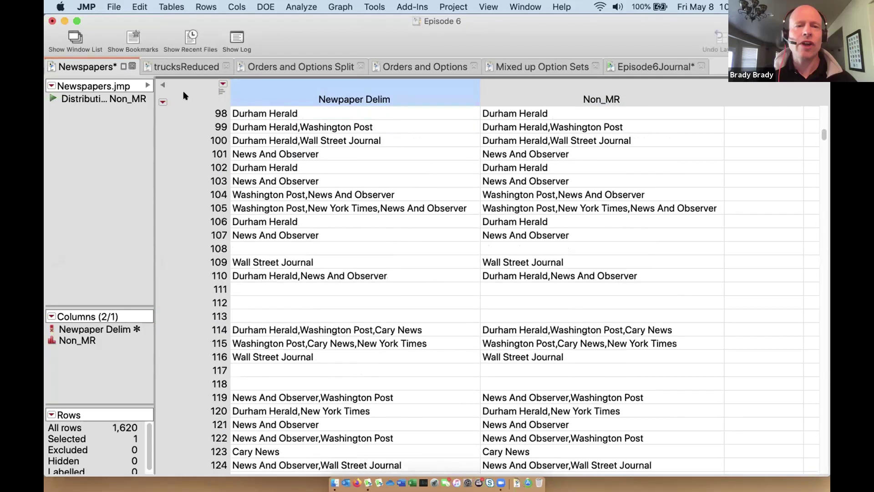
{"action": "scroll", "coordinate": [248, 171], "scroll_direction": "down", "scroll_amount": 3}
{"action": "left_click", "coordinate": [49, 106]}
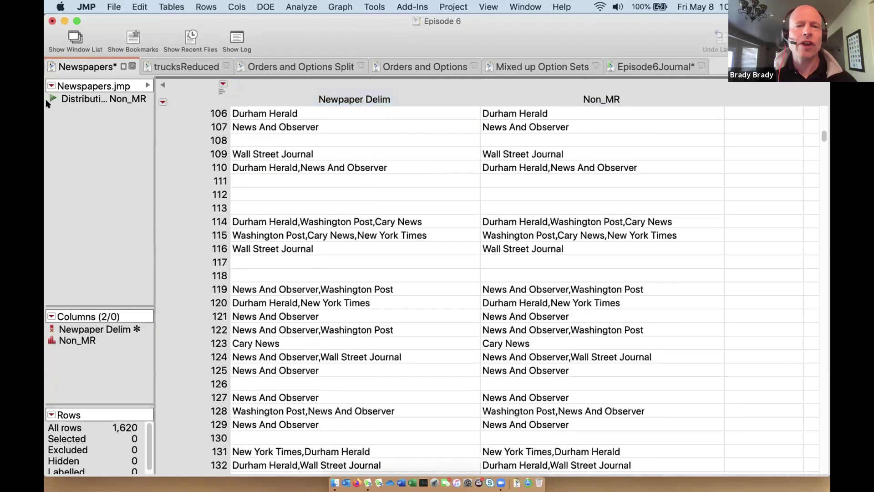
{"action": "left_click", "coordinate": [50, 98]}
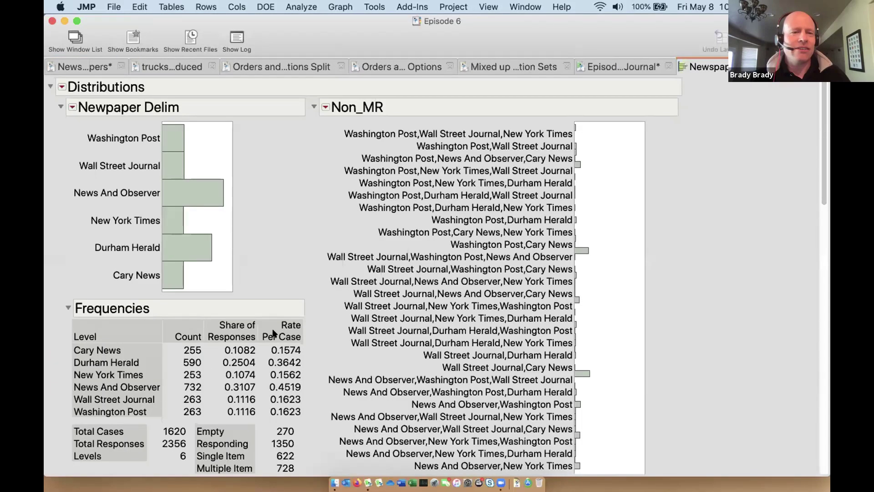
Step: Compare the Newpaper Delim bars and frequencies with the Non_MR category combinations in the distribution report, and close the report
{"action": "left_click_drag", "start_coordinate": [293, 130], "coordinate": [274, 329]}
{"action": "scroll", "coordinate": [257, 209], "scroll_direction": "down", "scroll_amount": 2}
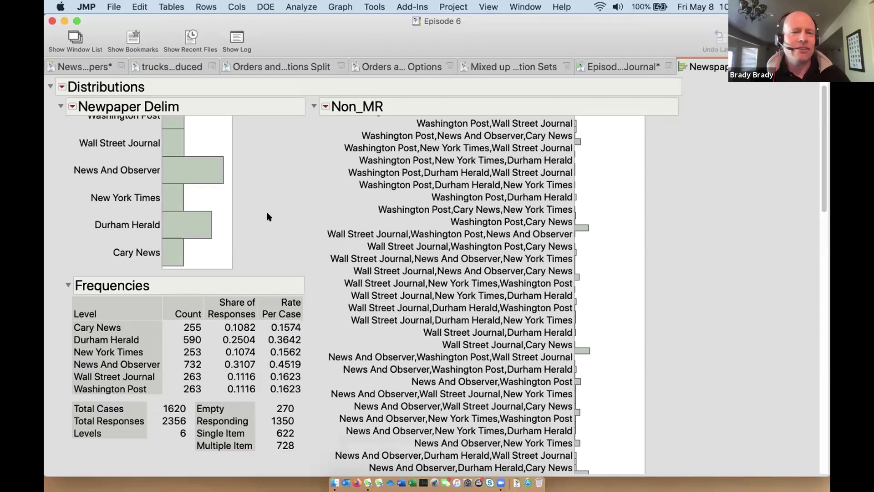
{"action": "scroll", "coordinate": [268, 217], "scroll_direction": "up", "scroll_amount": 2}
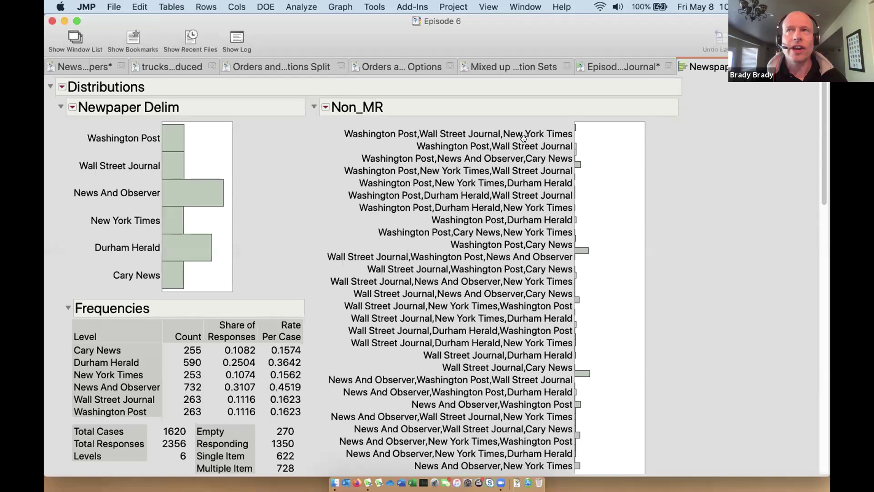
{"action": "scroll", "coordinate": [493, 382], "scroll_direction": "down", "scroll_amount": 2}
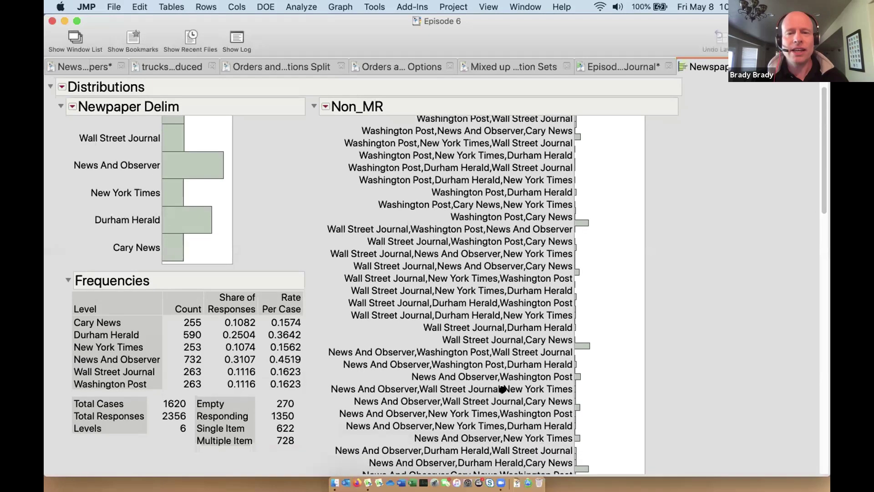
{"action": "scroll", "coordinate": [502, 389], "scroll_direction": "down", "scroll_amount": 4}
{"action": "scroll", "coordinate": [502, 388], "scroll_direction": "down", "scroll_amount": 7}
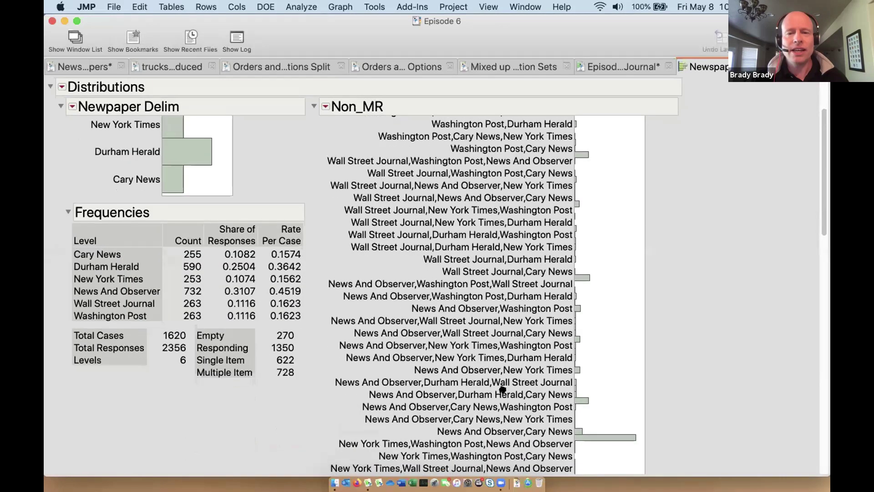
{"action": "scroll", "coordinate": [502, 388], "scroll_direction": "down", "scroll_amount": 12}
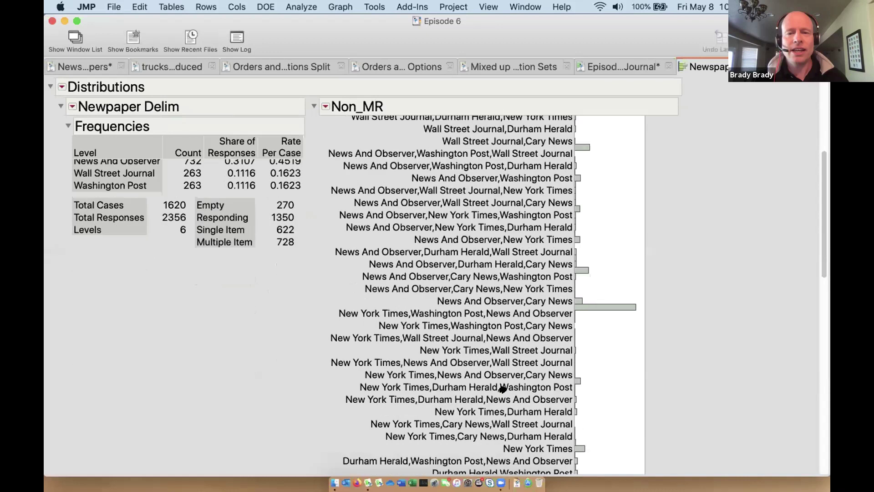
{"action": "scroll", "coordinate": [515, 395], "scroll_direction": "up", "scroll_amount": 10}
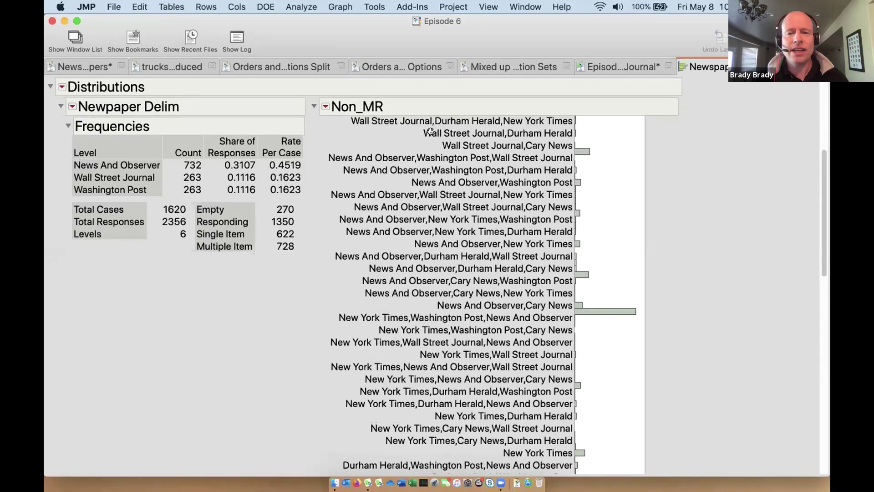
{"action": "scroll", "coordinate": [430, 139], "scroll_direction": "up", "scroll_amount": 4}
{"action": "scroll", "coordinate": [430, 139], "scroll_direction": "up", "scroll_amount": 10}
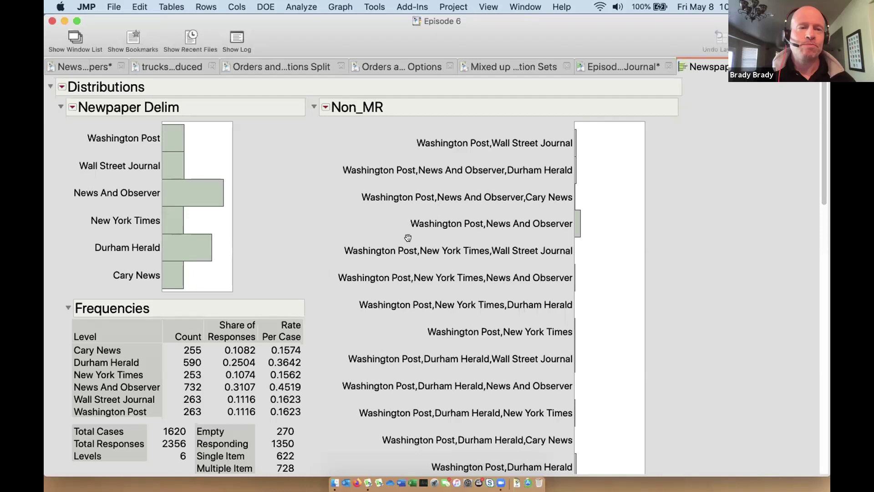
{"action": "left_click_drag", "start_coordinate": [265, 134], "coordinate": [273, 266]}
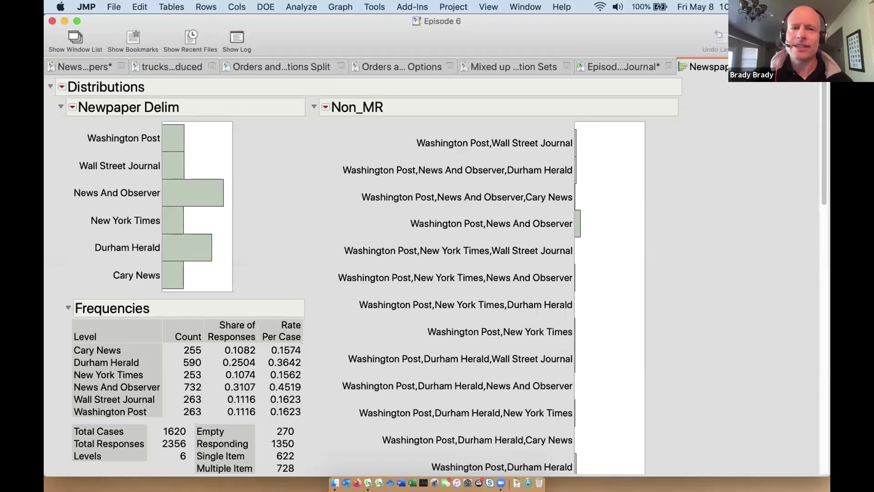
{"action": "key", "text": "super+w"}
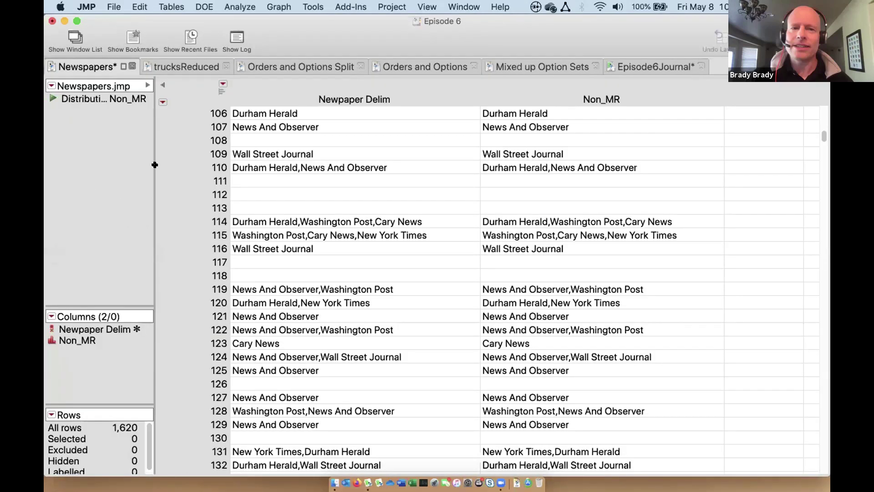
Step: Open a Data Filter for the Newspapers table, place it beside the data, and add Newpaper Delim as the filter column
{"action": "left_click", "coordinate": [186, 93]}
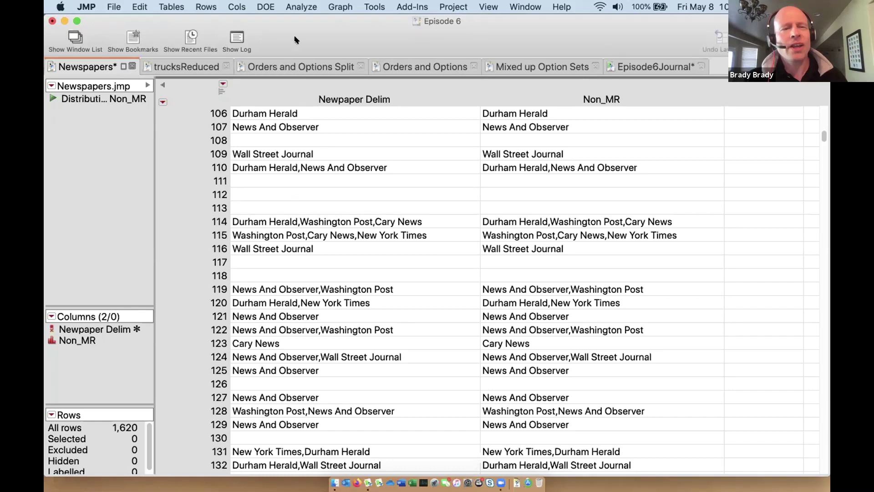
{"action": "left_click", "coordinate": [207, 7]}
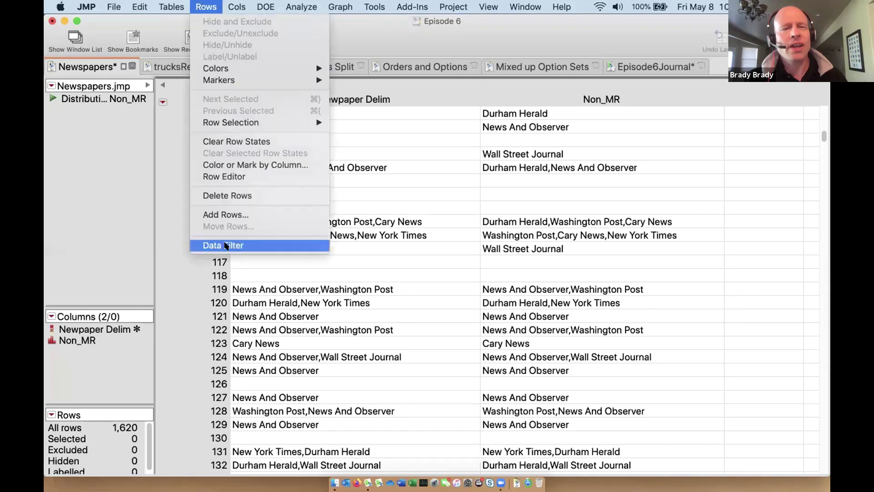
{"action": "left_click", "coordinate": [224, 246]}
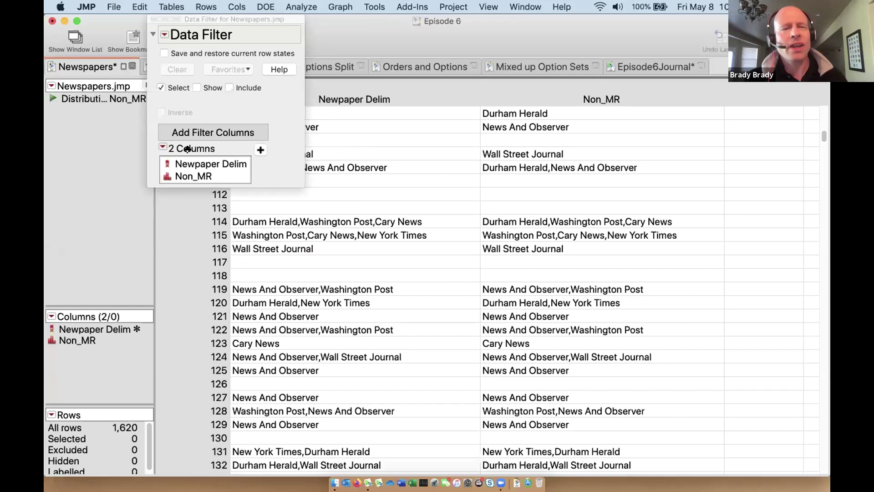
{"action": "left_click_drag", "start_coordinate": [190, 19], "coordinate": [696, 155]}
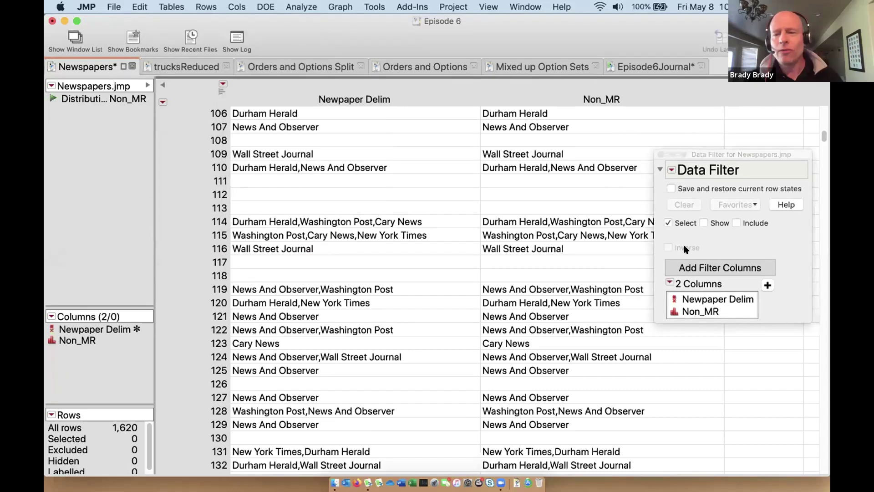
{"action": "left_click", "coordinate": [704, 299]}
{"action": "left_click", "coordinate": [767, 285]}
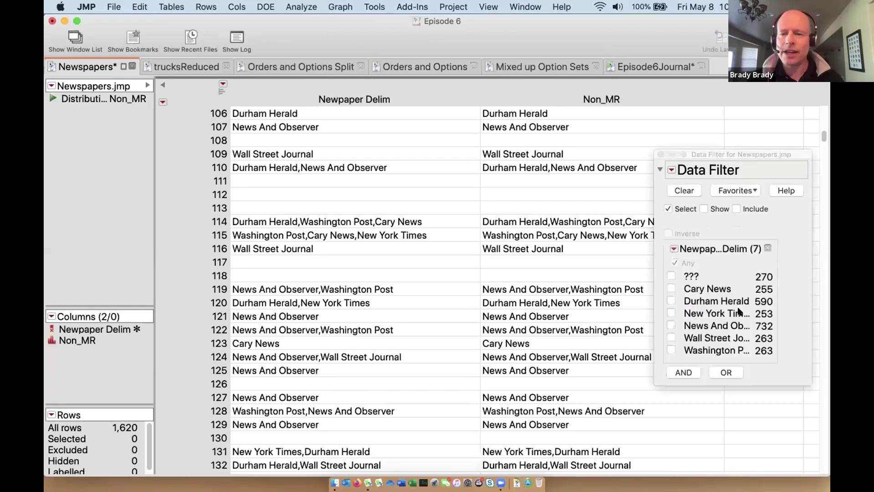
Step: Filter Newpaper Delim on Cary News to select the rows that include that newspaper
{"action": "left_click", "coordinate": [671, 288]}
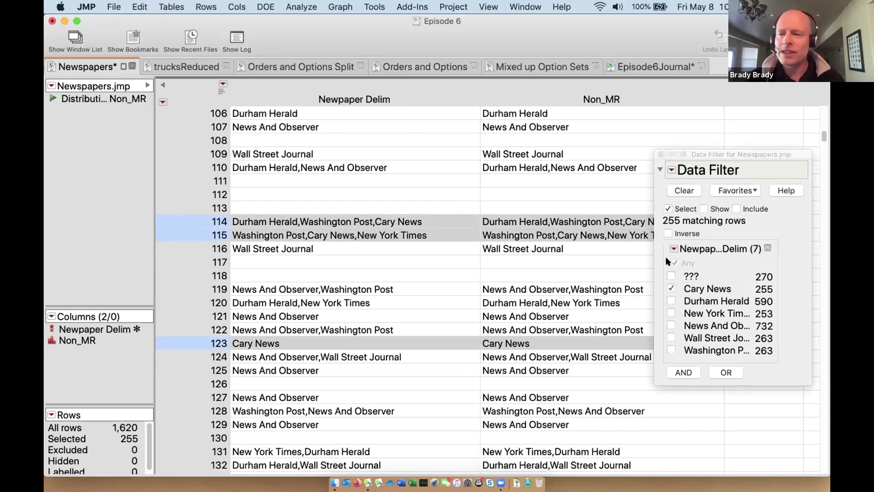
{"action": "left_click", "coordinate": [729, 157]}
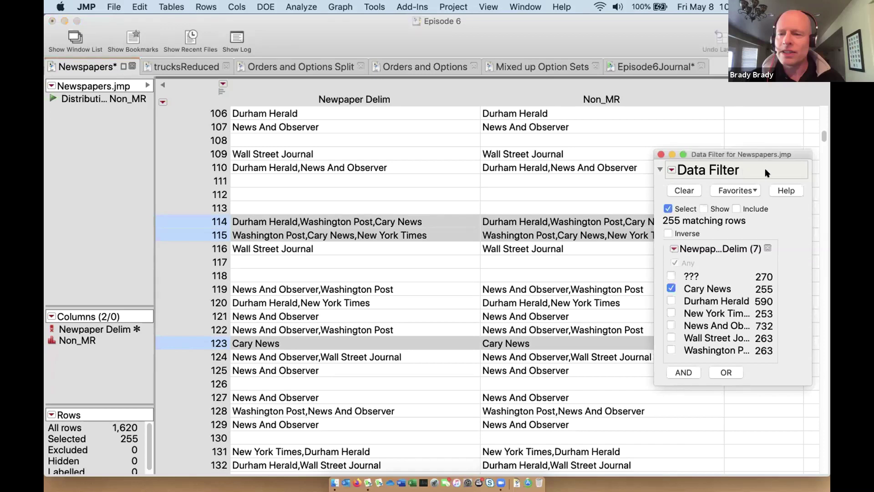
{"action": "mouse_move", "coordinate": [753, 171]}
{"action": "left_mouse_down"}
{"action": "mouse_move", "coordinate": [773, 200]}
{"action": "mouse_move", "coordinate": [766, 219]}
{"action": "mouse_move", "coordinate": [747, 224]}
{"action": "left_mouse_up"}
{"action": "mouse_move", "coordinate": [675, 269]}
{"action": "left_mouse_down"}
{"action": "mouse_move", "coordinate": [707, 263]}
{"action": "mouse_move", "coordinate": [657, 254]}
{"action": "left_mouse_up"}
Step: Switch the Cary News filter to Match None and return it to Match Any
{"action": "left_click", "coordinate": [673, 248]}
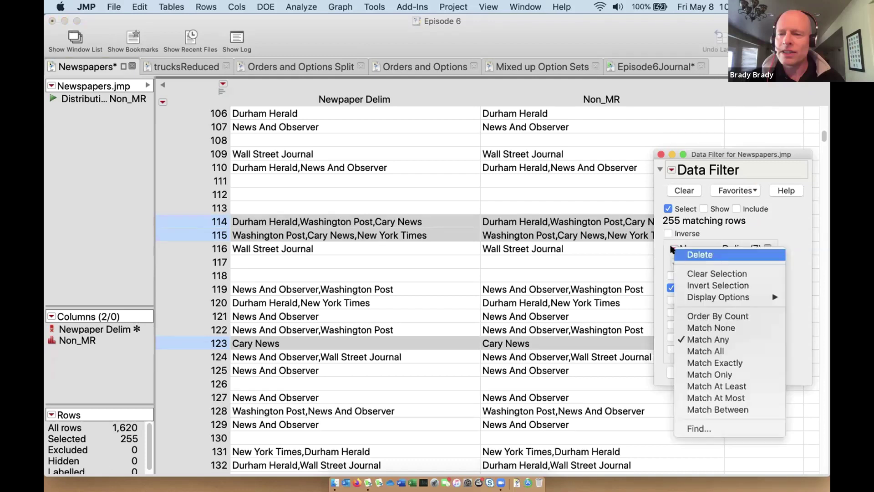
{"action": "left_click", "coordinate": [725, 328]}
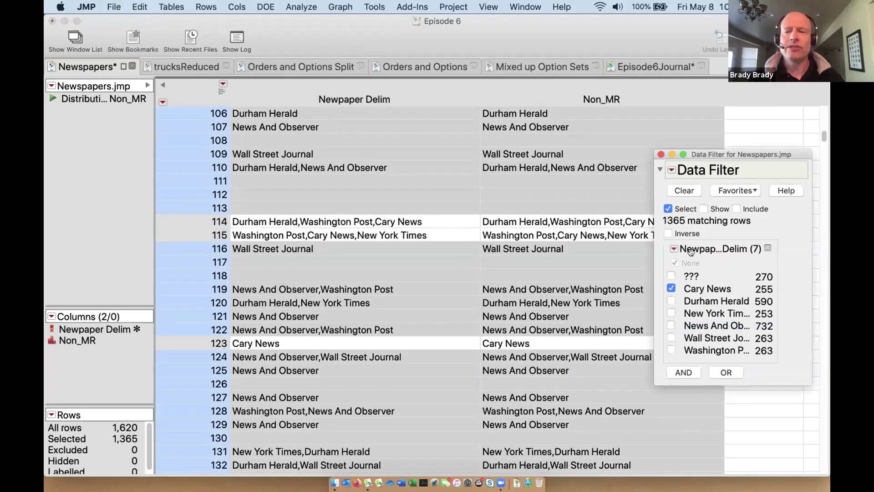
{"action": "left_click", "coordinate": [674, 249]}
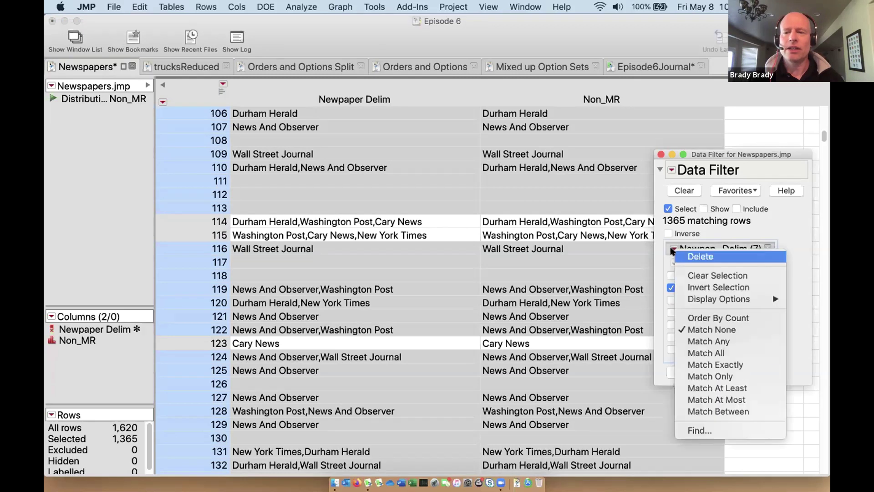
{"action": "left_click", "coordinate": [709, 353]}
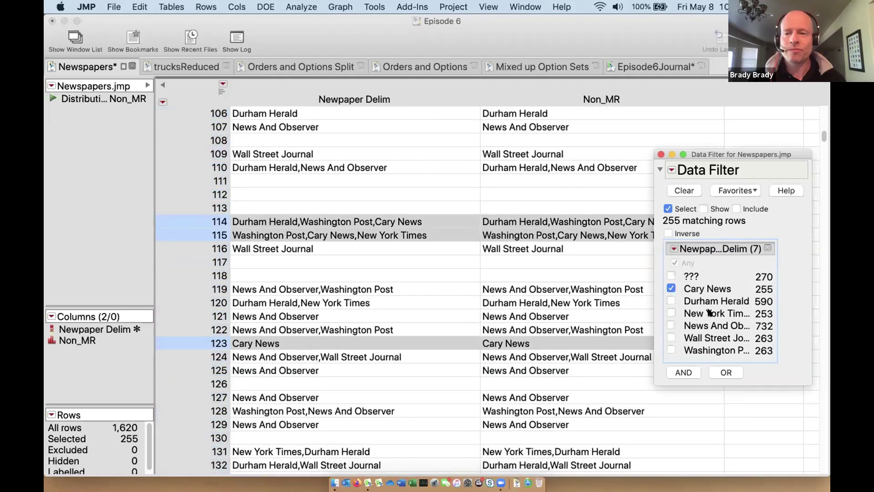
Step: Set the Newpaper Delim filter to Match All and include Durham Herald along with Cary News
{"action": "right_click", "coordinate": [718, 359]}
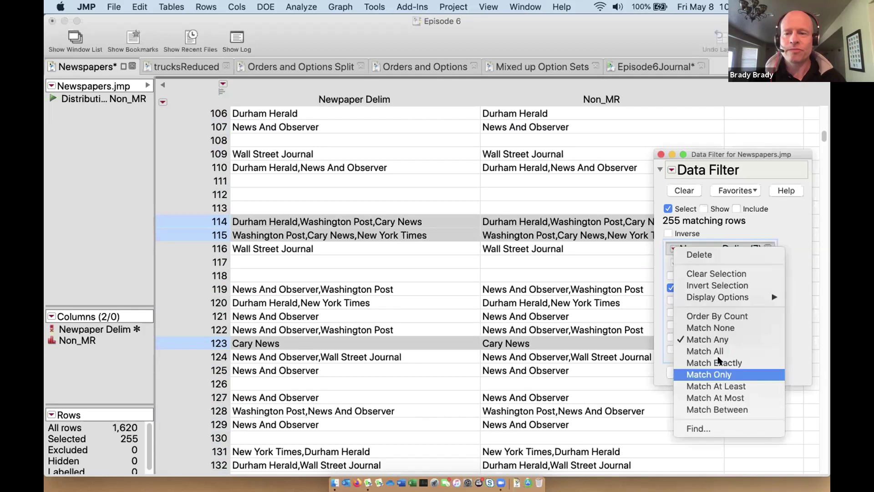
{"action": "left_click", "coordinate": [708, 350]}
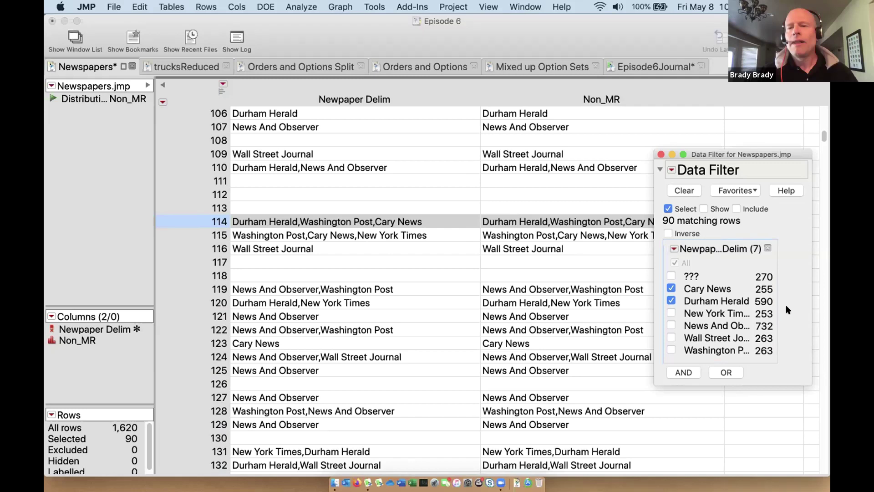
Step: Set the filter to Match Exactly for Cary News and Durham Herald, and jump through the next two selected rows
{"action": "left_click", "coordinate": [672, 249]}
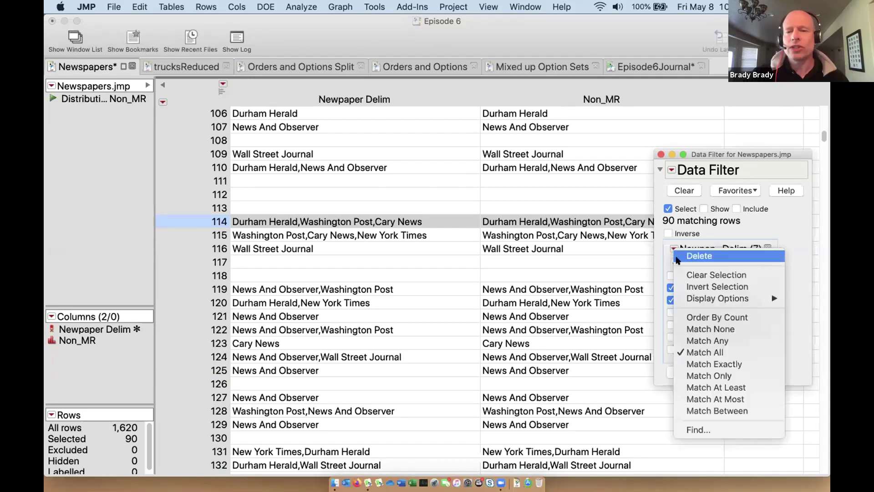
{"action": "left_click", "coordinate": [716, 362]}
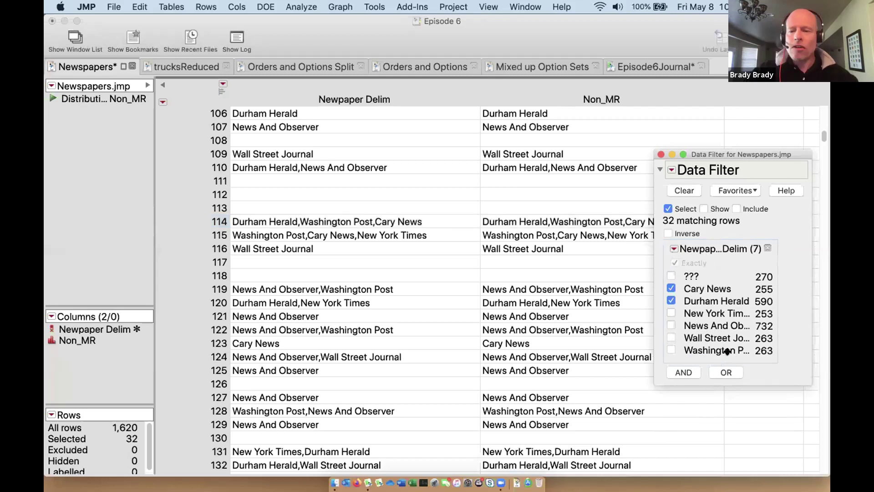
{"action": "key", "text": "super+e"}
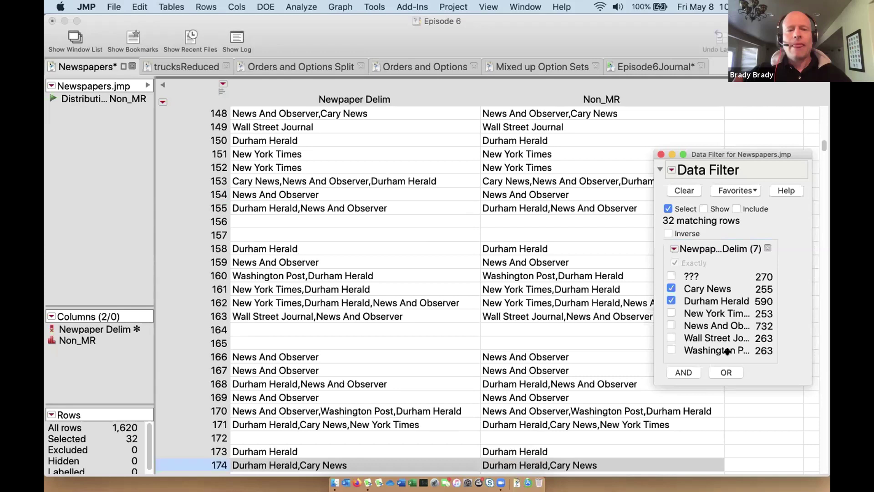
{"action": "key", "text": "super+e"}
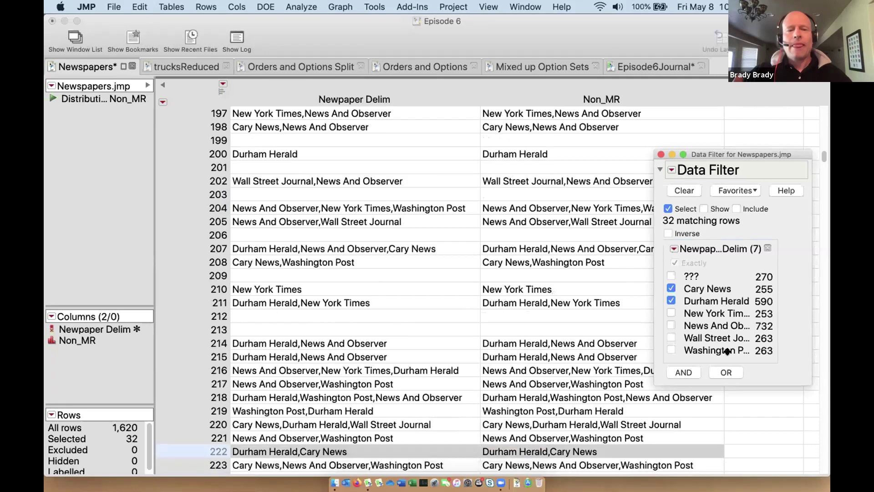
Step: Jump to the next selected row and set the Newpaper Delim filter to Match Only for Cary News and Durham Herald
{"action": "key", "text": "super+e"}
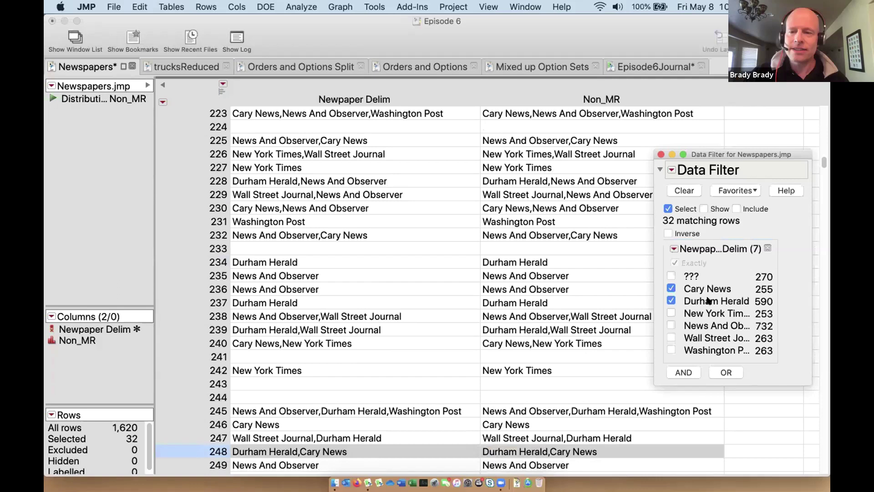
{"action": "left_click", "coordinate": [673, 250]}
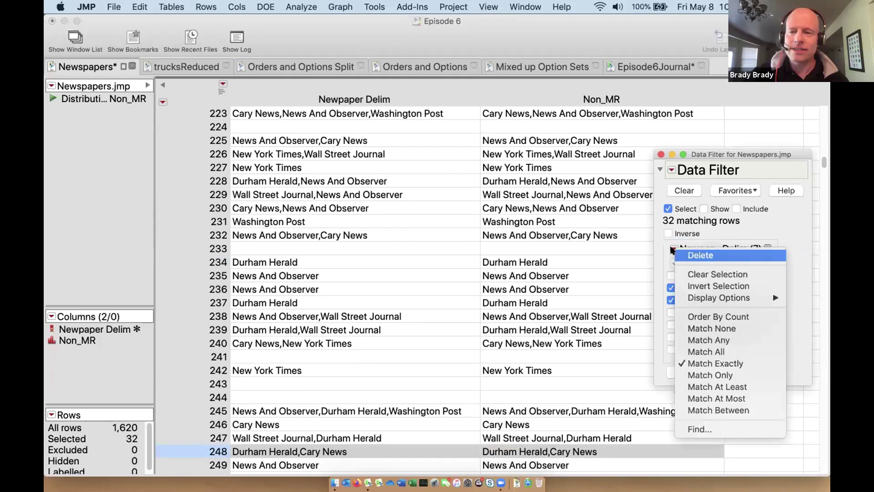
{"action": "left_click", "coordinate": [696, 374]}
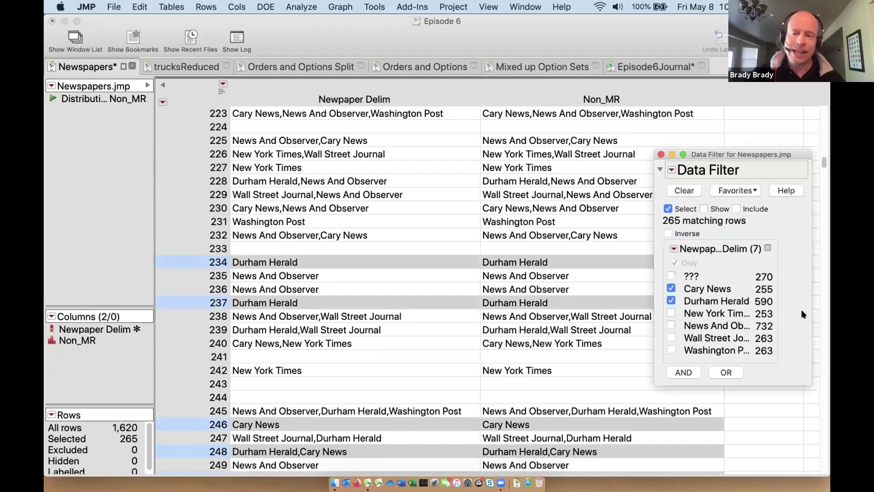
Step: Set the filter to Match At Least 2 among Cary News, Durham Herald, New York Times and News And Observer
{"action": "left_click", "coordinate": [671, 249]}
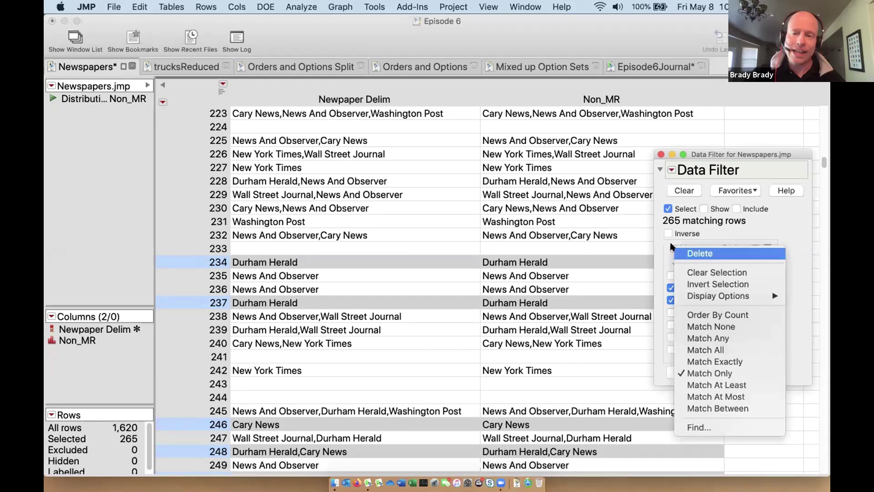
{"action": "left_click", "coordinate": [709, 386]}
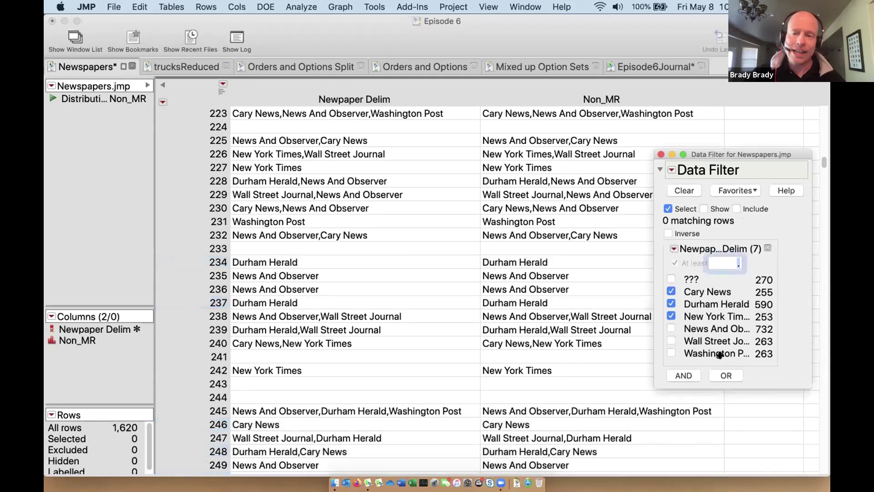
{"action": "left_click", "coordinate": [671, 328]}
{"action": "left_click", "coordinate": [725, 262]}
{"action": "type", "text": "2"}
{"action": "key", "text": "Return"}
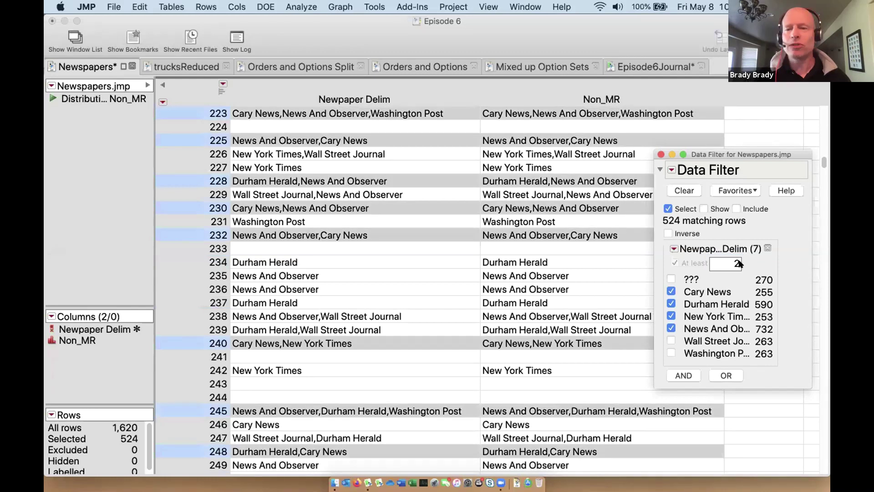
Step: Review the match options of the Newpaper Delim filter and close the Data Filter
{"action": "left_click", "coordinate": [674, 248]}
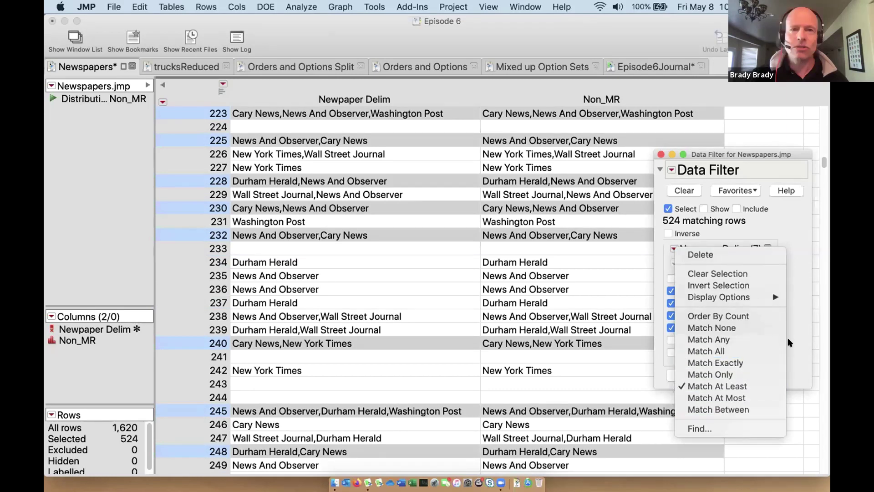
{"action": "key", "text": "Escape"}
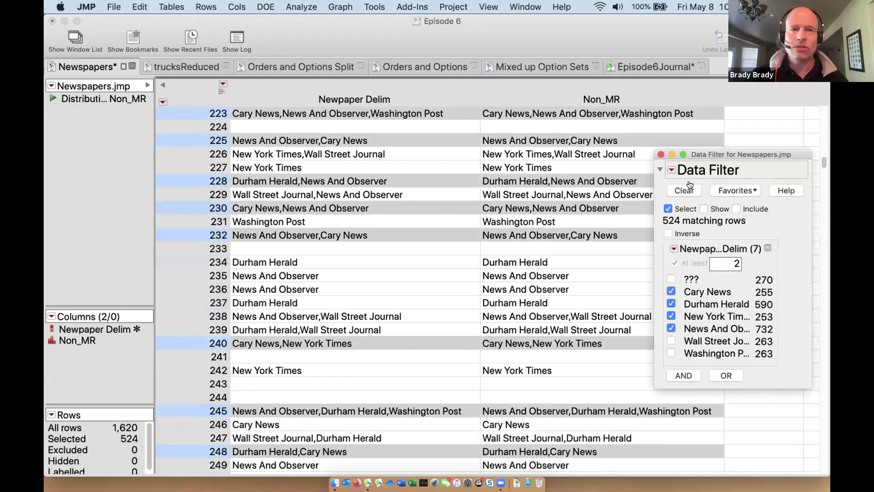
{"action": "left_click", "coordinate": [660, 155]}
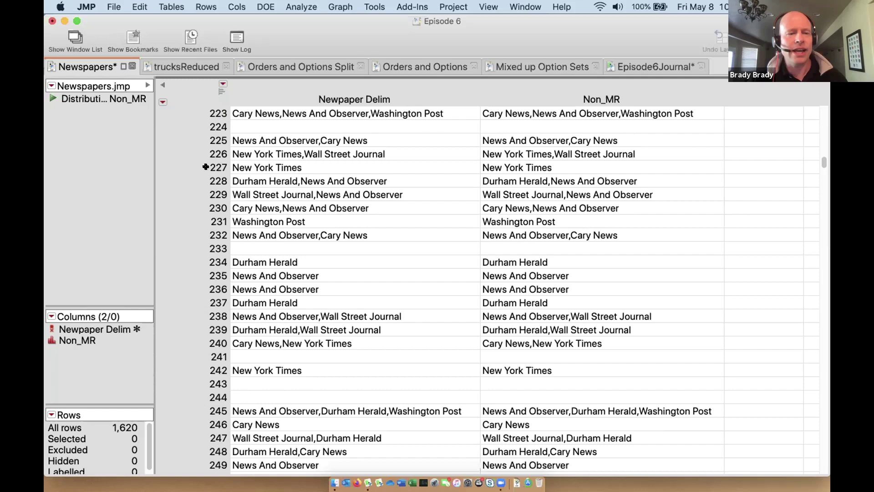
Step: Make indicator columns from Newpaper Delim without appending the column name or including missing values
{"action": "left_click", "coordinate": [293, 87]}
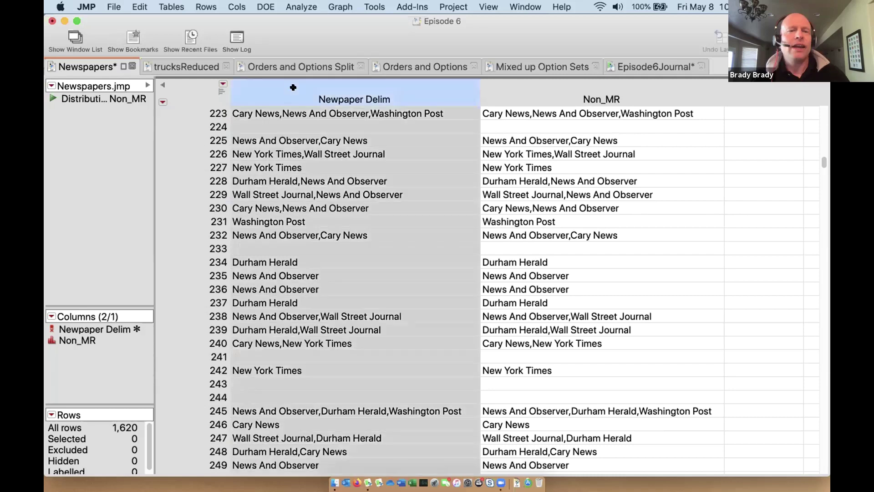
{"action": "left_click", "coordinate": [237, 6]}
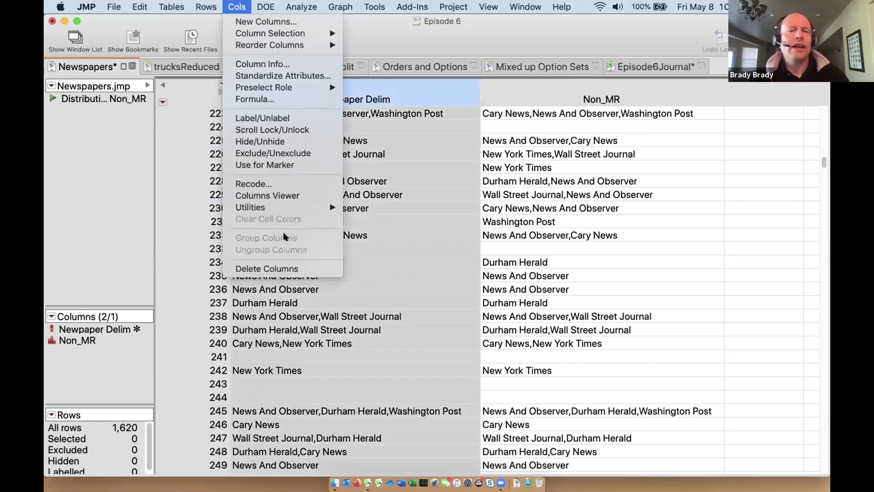
{"action": "mouse_move", "coordinate": [253, 207]}
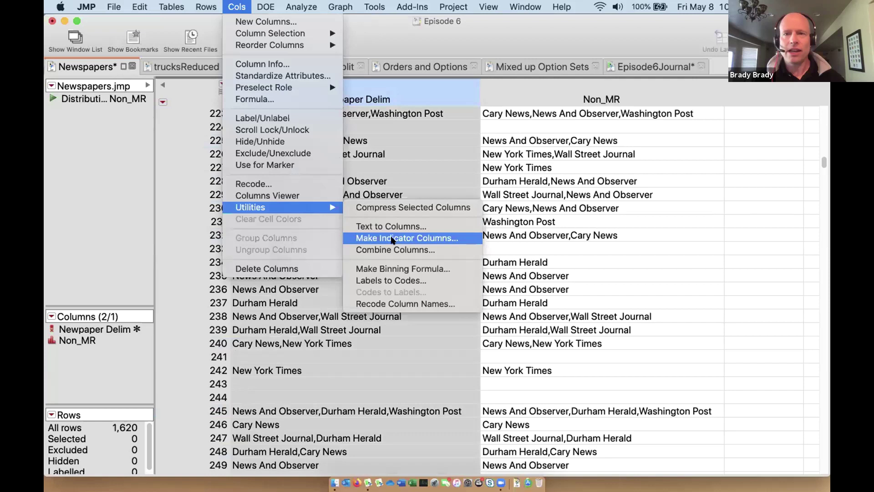
{"action": "left_click", "coordinate": [391, 238]}
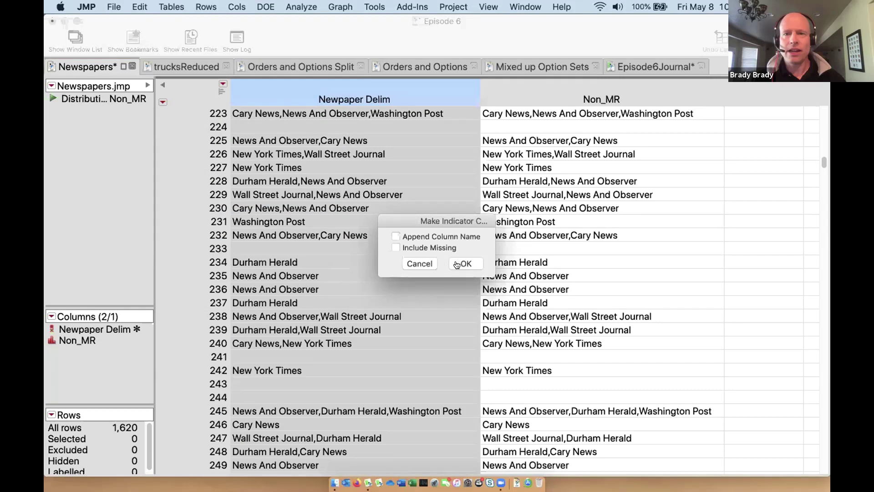
{"action": "left_click", "coordinate": [459, 264]}
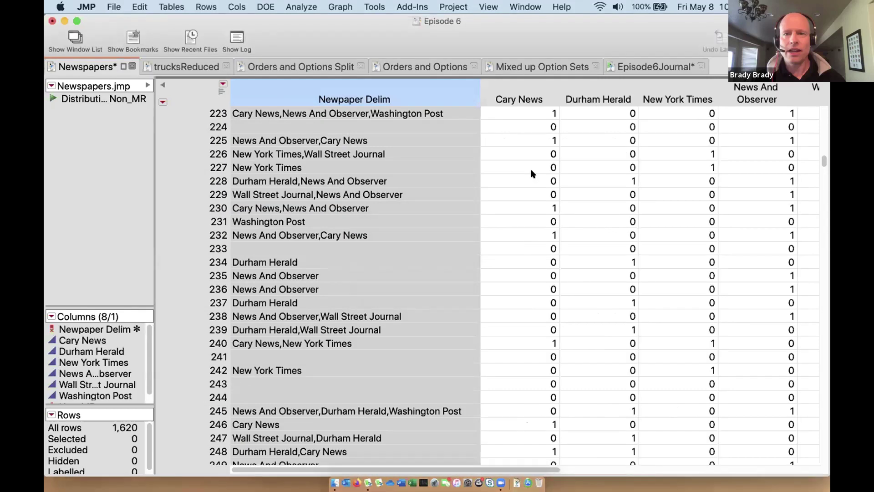
Step: Look across the new newspaper indicator columns and undo their creation
{"action": "left_click_drag", "start_coordinate": [534, 470], "coordinate": [602, 472]}
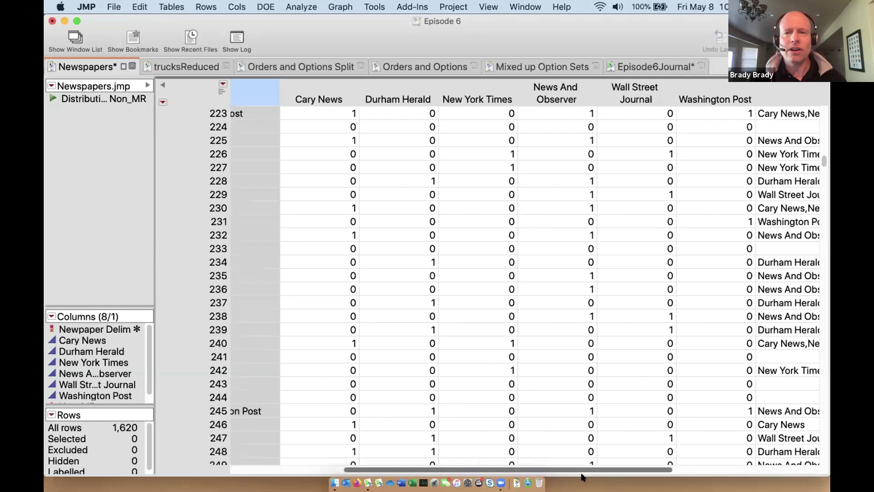
{"action": "scroll", "coordinate": [583, 477], "scroll_direction": "left", "scroll_amount": 2}
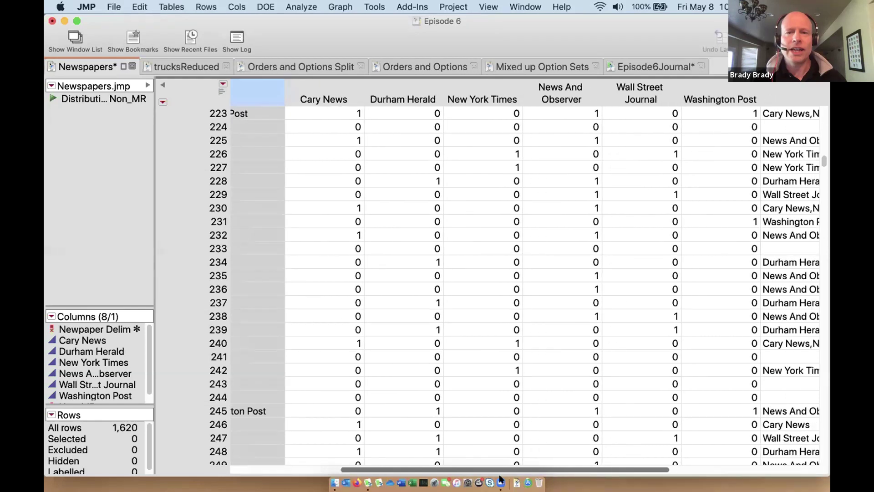
{"action": "scroll", "coordinate": [226, 213], "scroll_direction": "left", "scroll_amount": 5}
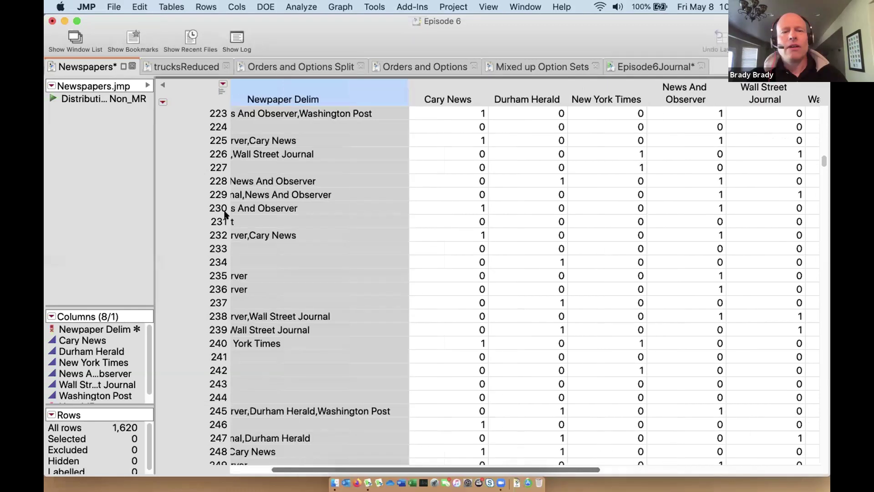
{"action": "key", "text": "super+z"}
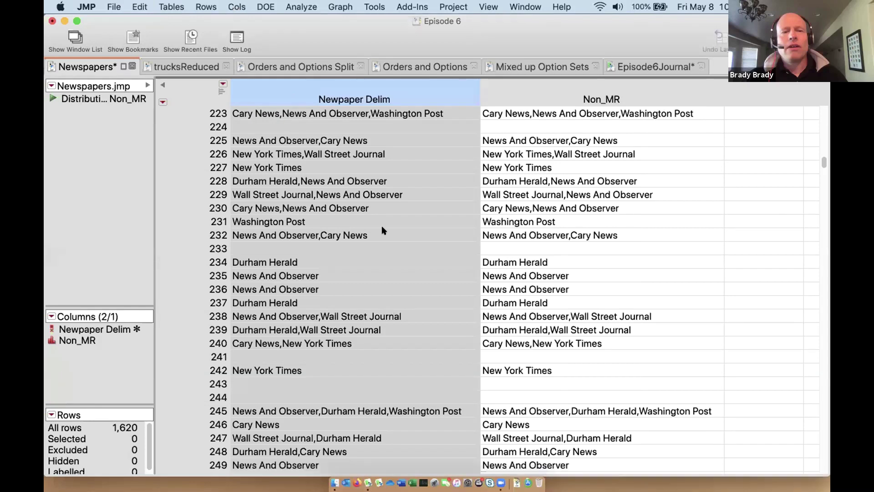
Step: Split Newpaper Delim with Text to Columns, using a comma delimiter and the Make Indicator Columns option
{"action": "left_click", "coordinate": [236, 7]}
{"action": "mouse_move", "coordinate": [250, 207]}
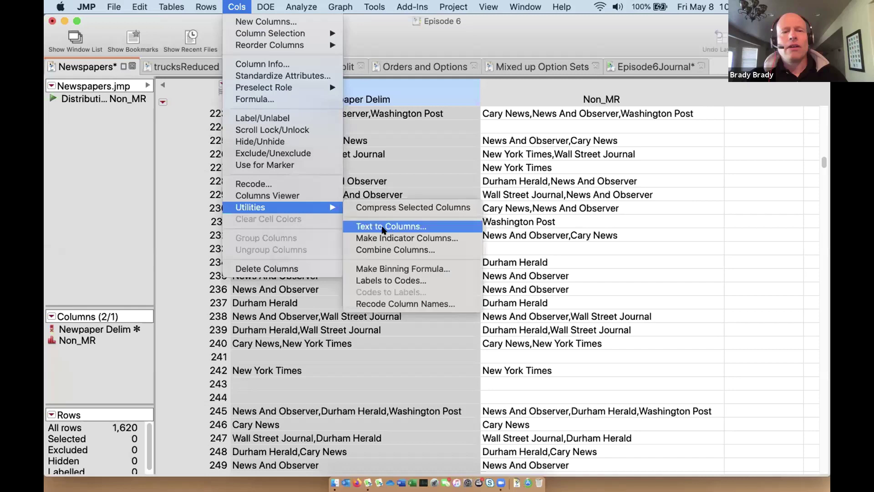
{"action": "left_click", "coordinate": [396, 226]}
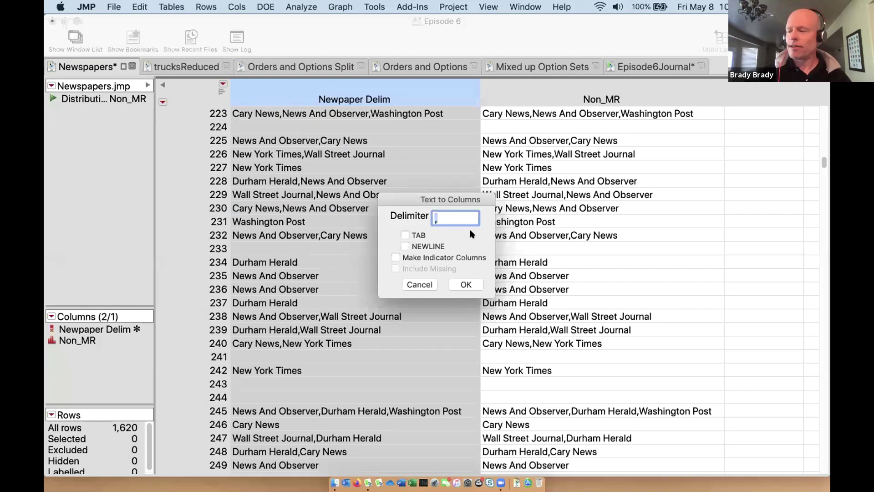
{"action": "left_click", "coordinate": [463, 257]}
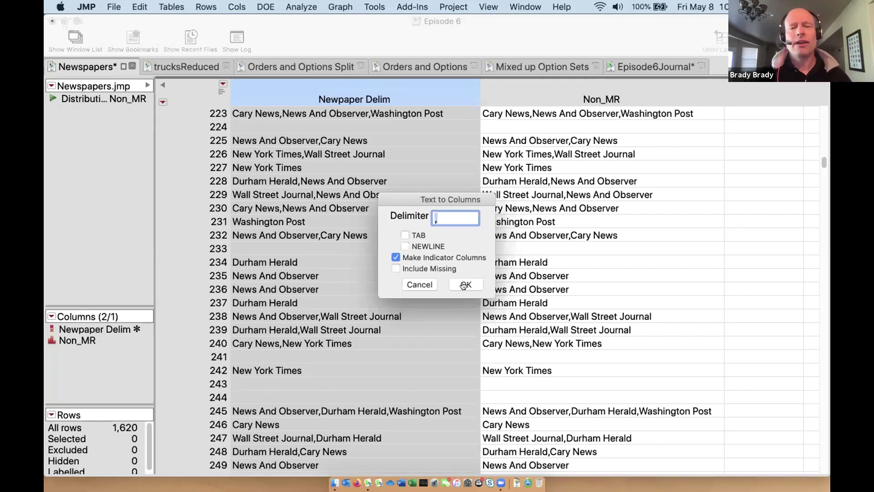
{"action": "left_click", "coordinate": [463, 285]}
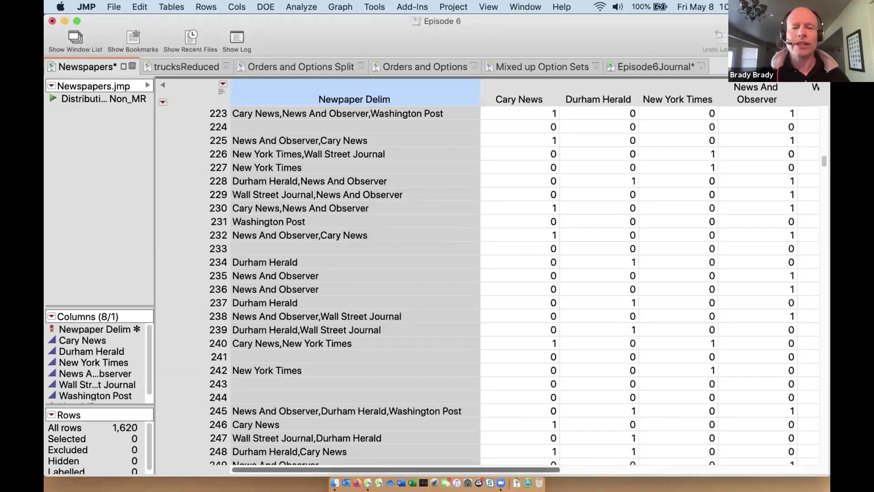
Step: Check the columns produced by Text to Columns and undo the split
{"action": "scroll", "coordinate": [523, 273], "scroll_direction": "right", "scroll_amount": 5}
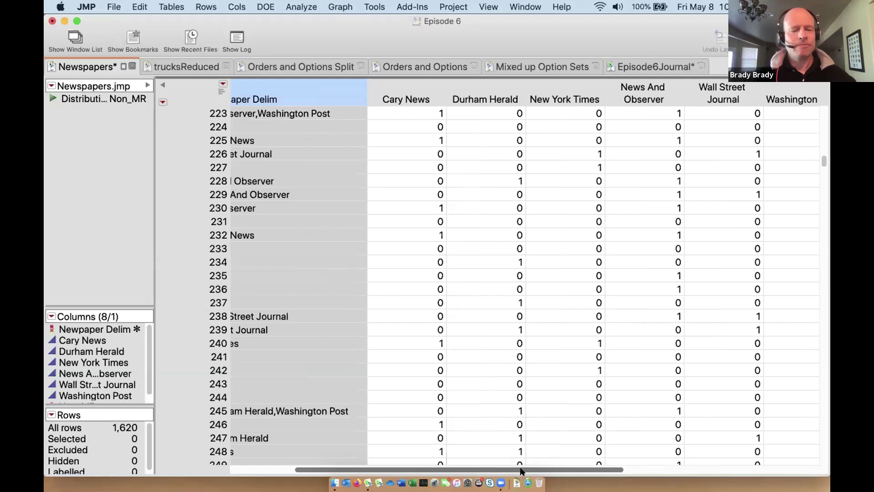
{"action": "scroll", "coordinate": [522, 471], "scroll_direction": "right", "scroll_amount": 3}
{"action": "scroll", "coordinate": [523, 471], "scroll_direction": "left", "scroll_amount": 5}
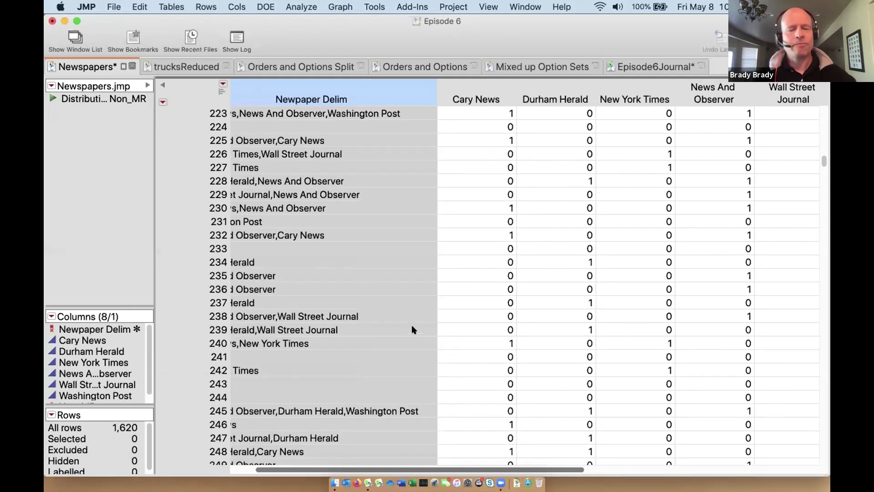
{"action": "key", "text": "super+z"}
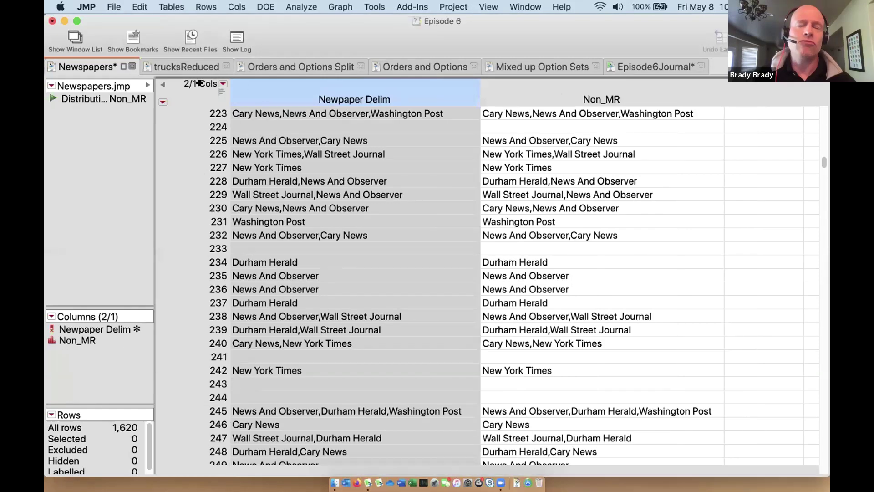
Step: Switch to the trucksReduced table, select the System Flags column group to inspect its columns, and clear the selection
{"action": "key", "text": "ctrl+Tab"}
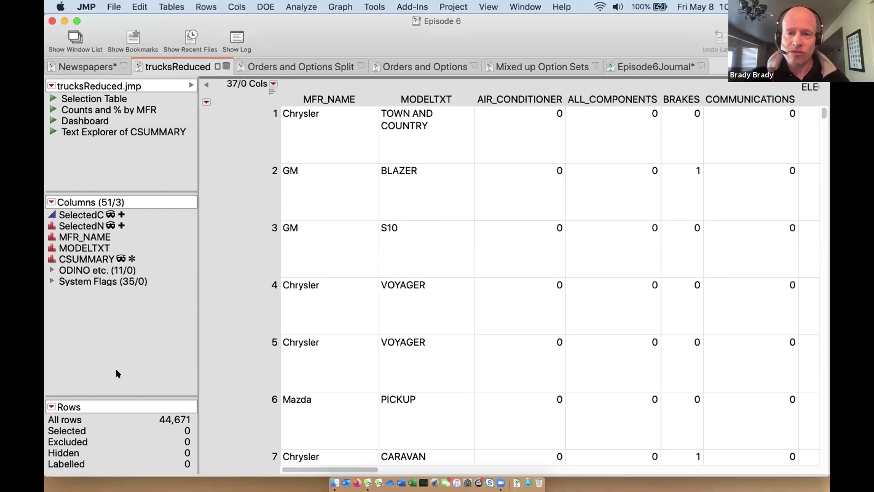
{"action": "left_click", "coordinate": [85, 282]}
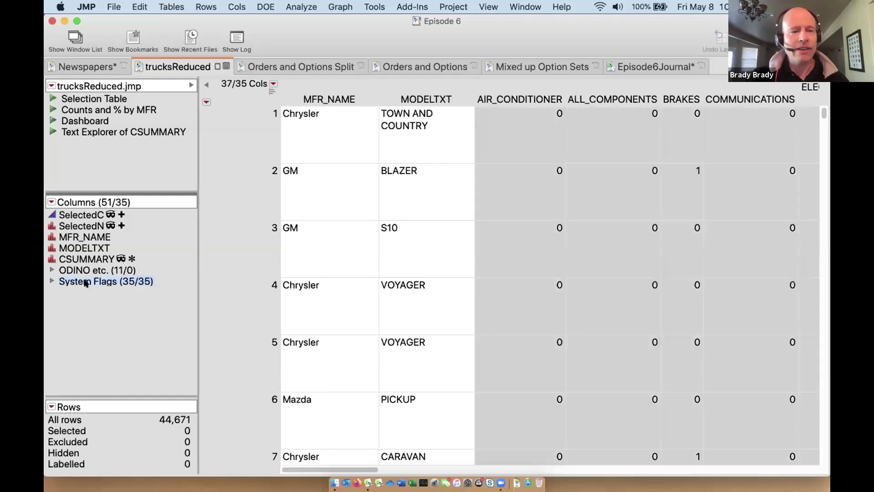
{"action": "left_click_drag", "start_coordinate": [352, 467], "coordinate": [311, 440]}
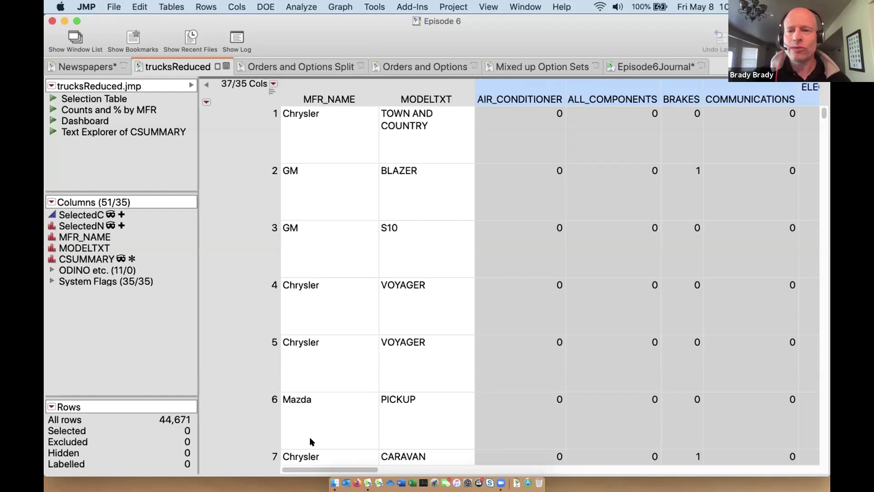
{"action": "left_click", "coordinate": [242, 98]}
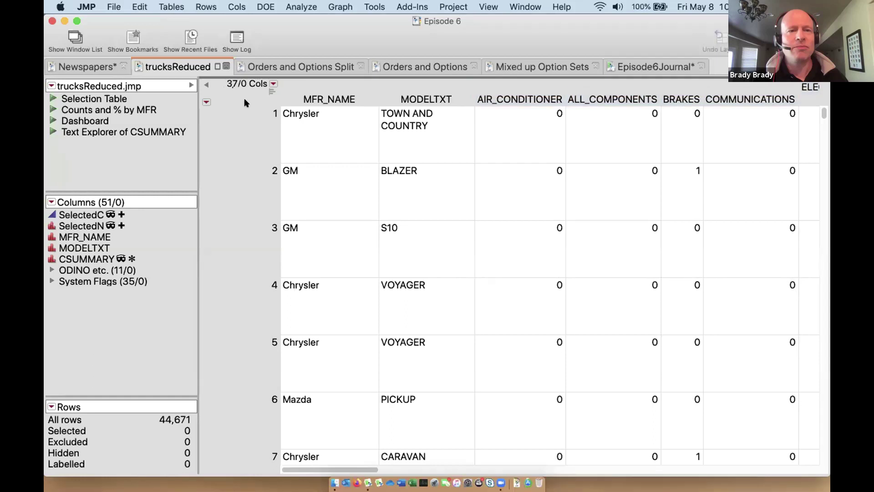
Step: Set up Combine Columns for the System Flags group, treating the selected columns as indicator columns and keeping Multiple Response enabled
{"action": "left_click", "coordinate": [77, 279]}
{"action": "left_click", "coordinate": [236, 6]}
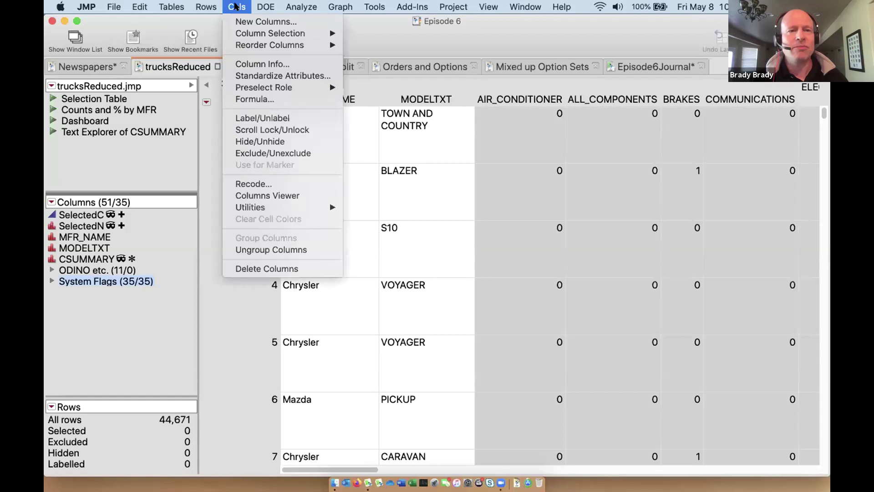
{"action": "mouse_move", "coordinate": [259, 206]}
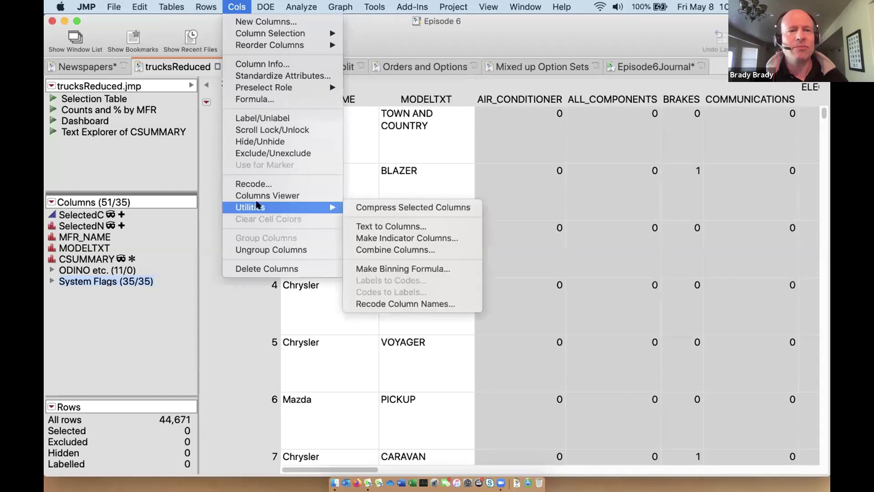
{"action": "left_click", "coordinate": [376, 247]}
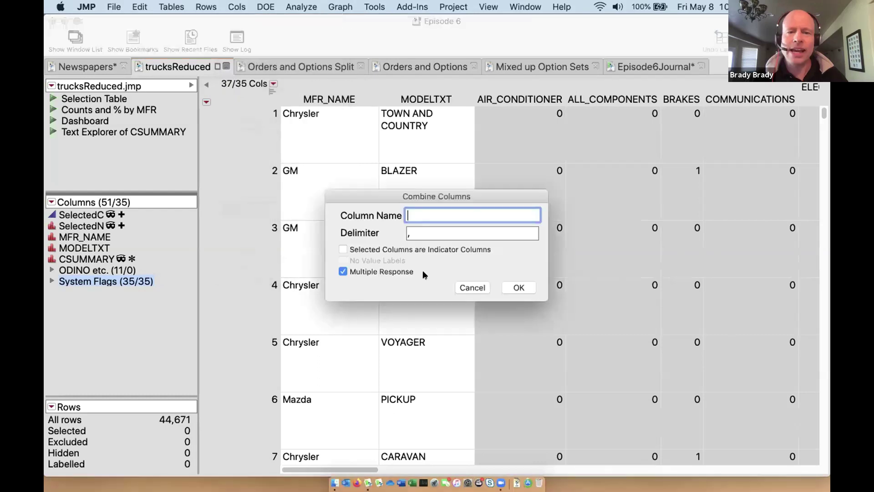
{"action": "mouse_move", "coordinate": [451, 257]}
{"action": "left_mouse_down"}
{"action": "mouse_move", "coordinate": [339, 237]}
{"action": "mouse_move", "coordinate": [361, 241]}
{"action": "left_mouse_up"}
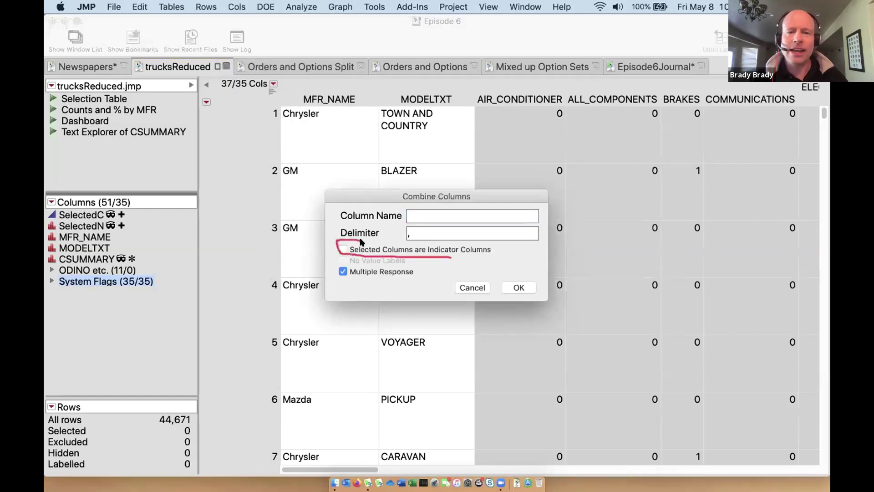
{"action": "left_click", "coordinate": [343, 249]}
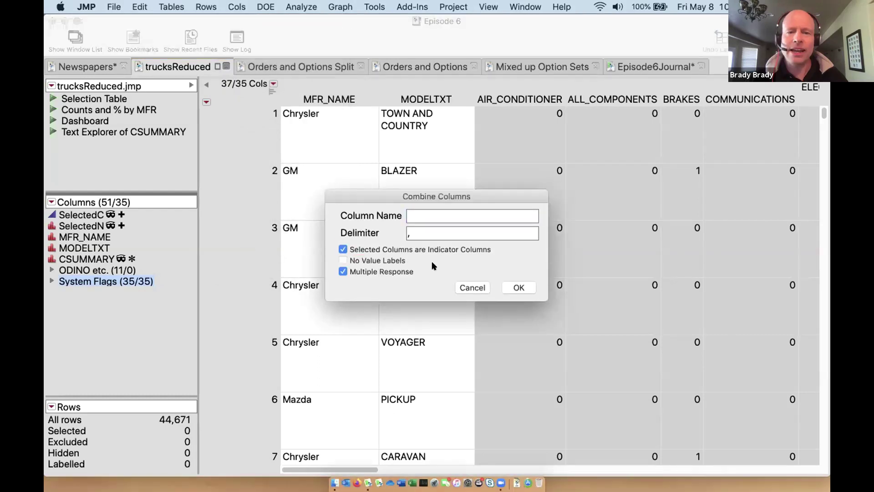
{"action": "left_click_drag", "start_coordinate": [444, 269], "coordinate": [335, 279]}
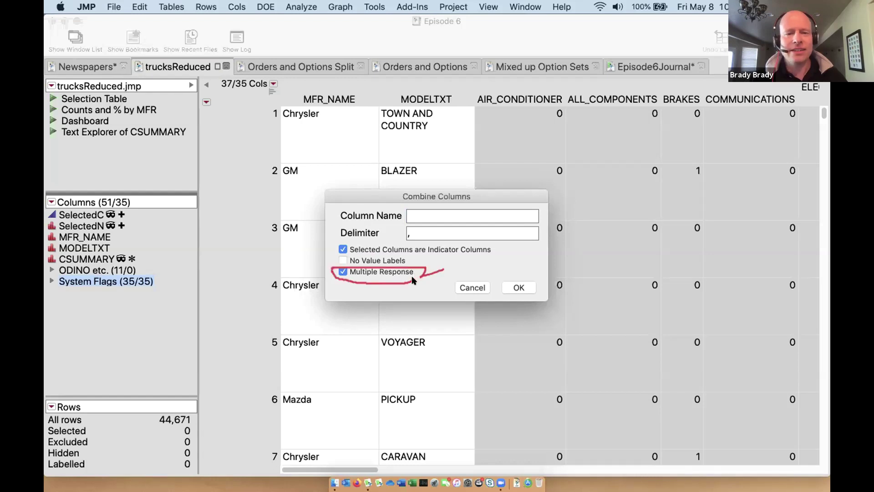
Step: Name the combined column Reason, create it with the comma delimiter, and narrow the new column in the table
{"action": "left_click", "coordinate": [424, 211]}
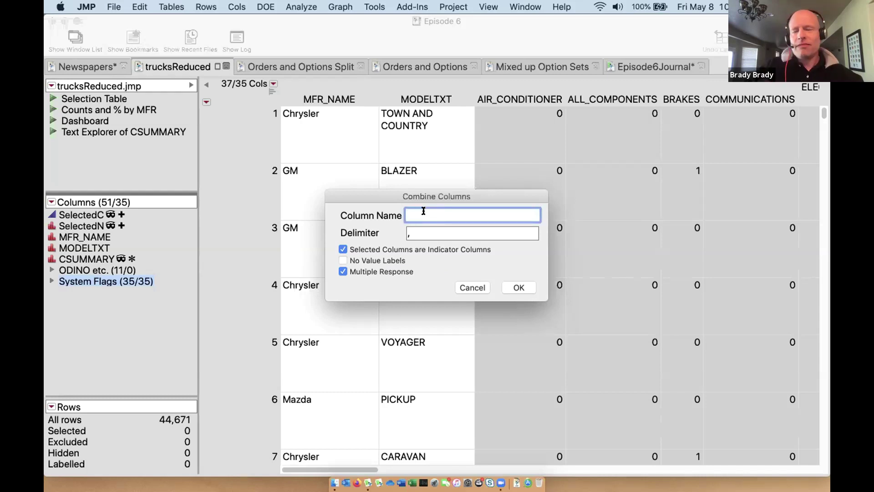
{"action": "type", "text": "Reason"}
{"action": "key", "text": "BackSpace"}
{"action": "key", "text": "BackSpace"}
{"action": "type", "text": "on"}
{"action": "left_click", "coordinate": [518, 288]}
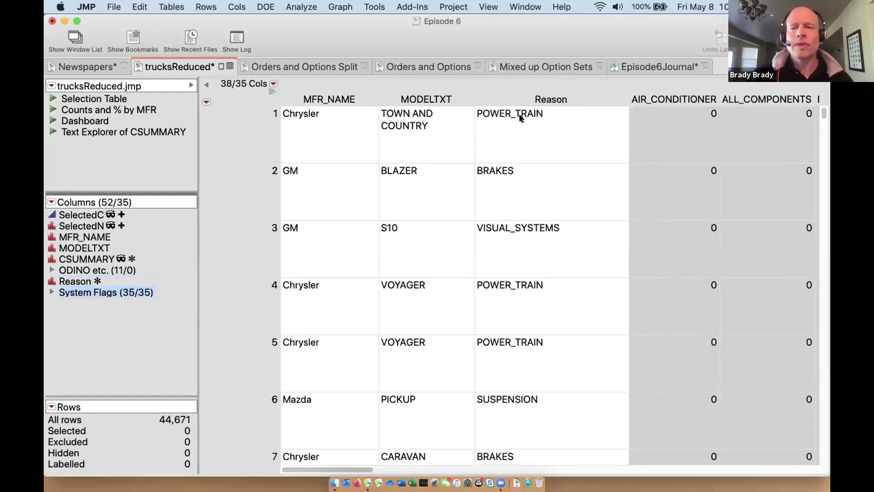
{"action": "left_click", "coordinate": [528, 88]}
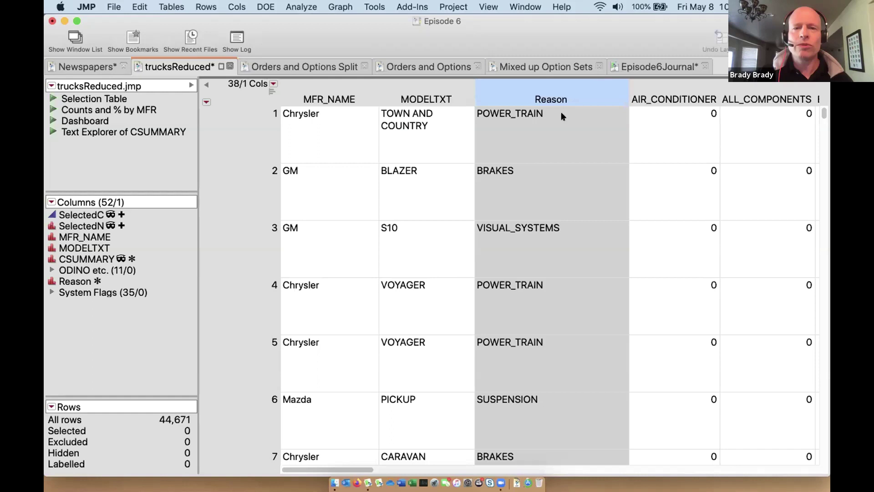
{"action": "mouse_move", "coordinate": [591, 104]}
{"action": "left_mouse_down"}
{"action": "mouse_move", "coordinate": [572, 97]}
{"action": "mouse_move", "coordinate": [576, 105]}
{"action": "left_mouse_up"}
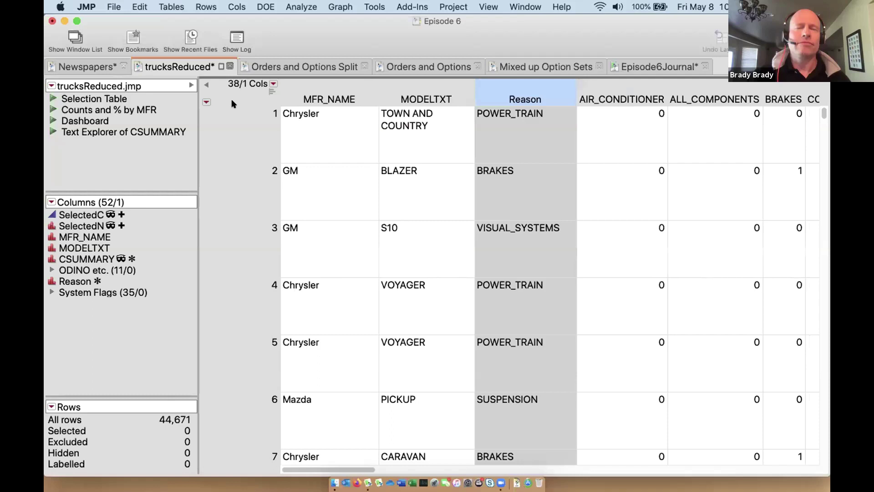
Step: Switch to the Orders and Options Split table and make indicator columns from Options without appending the column name
{"action": "left_click", "coordinate": [266, 64]}
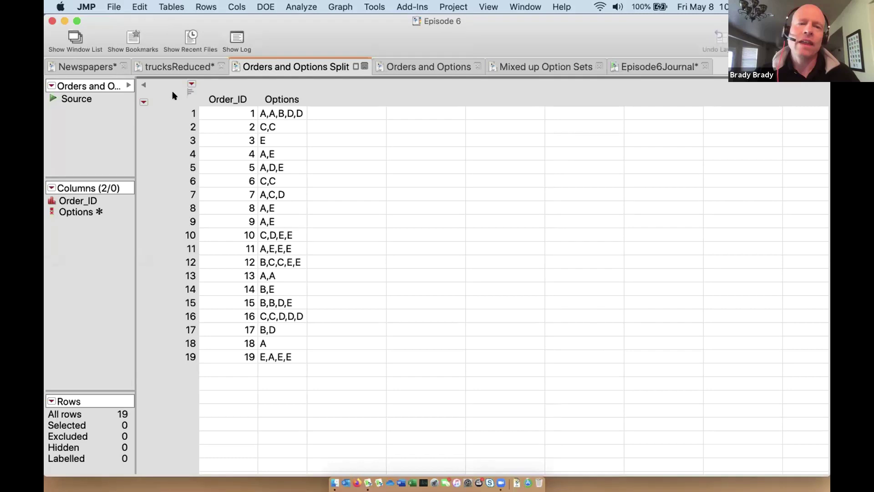
{"action": "left_click", "coordinate": [287, 97]}
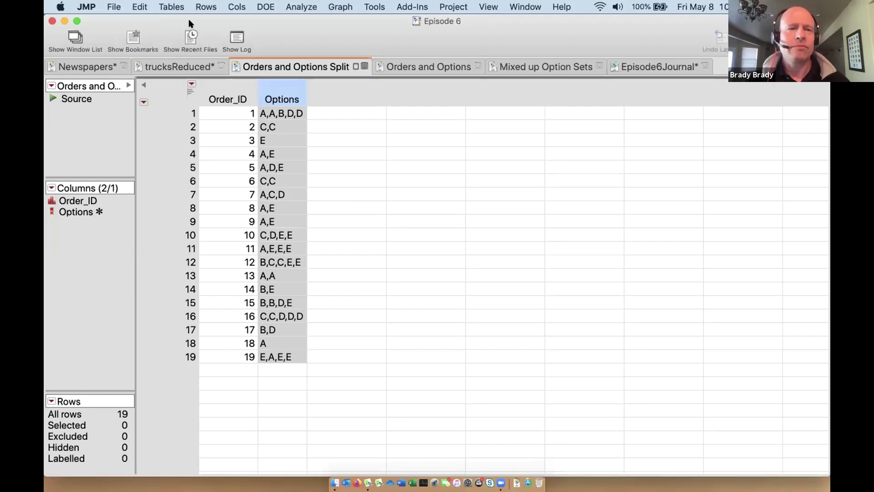
{"action": "left_click", "coordinate": [236, 7]}
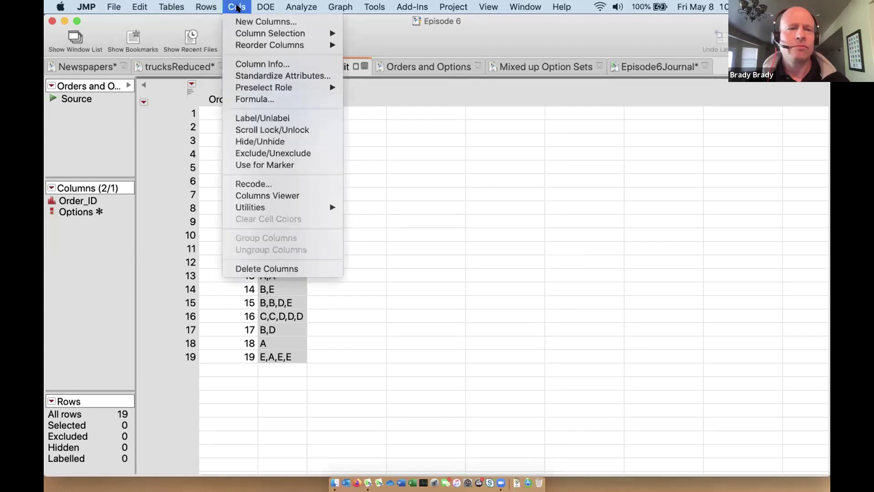
{"action": "mouse_move", "coordinate": [288, 210]}
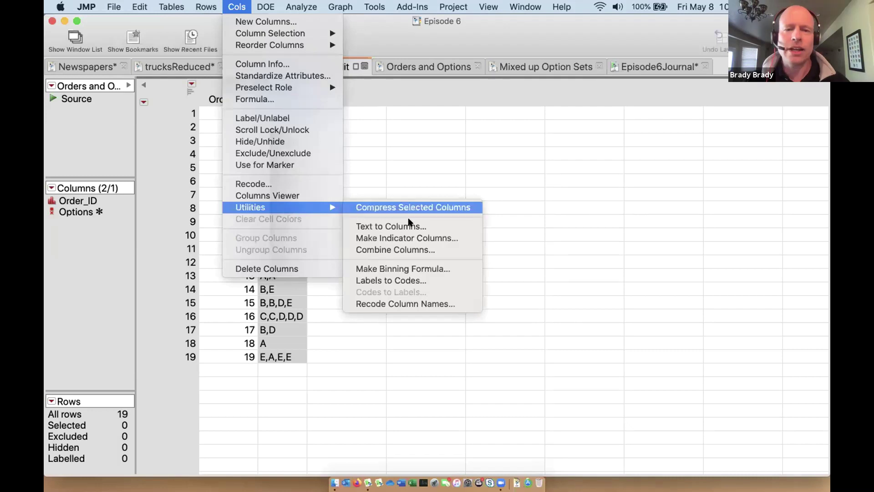
{"action": "left_click", "coordinate": [406, 238]}
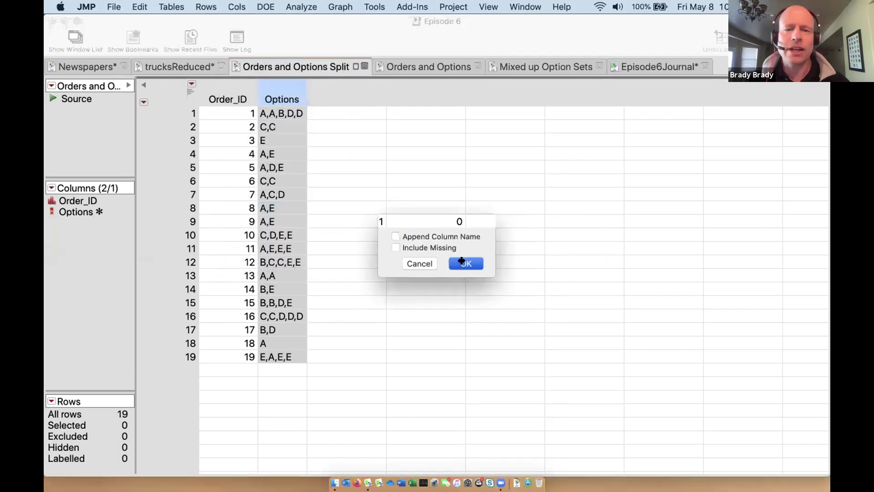
{"action": "left_click", "coordinate": [462, 261]}
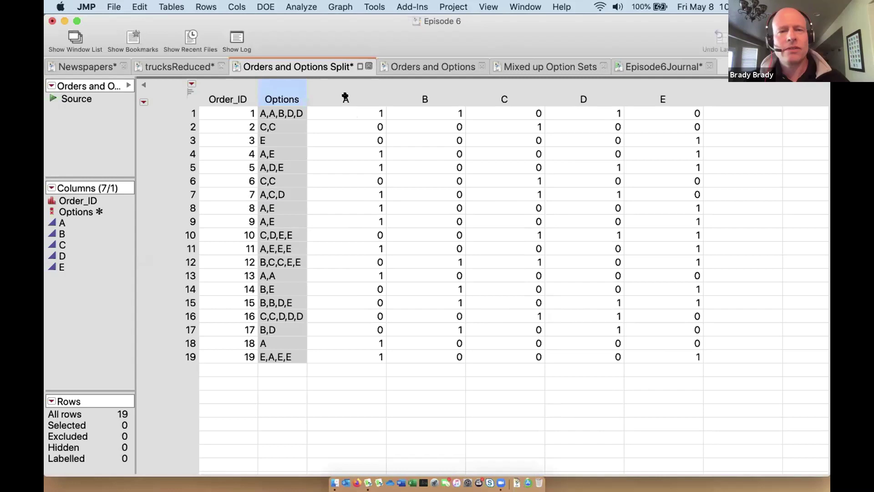
Step: Inspect the first row's indicator values in columns A, B and D against Options, and clear the selection
{"action": "left_click", "coordinate": [345, 96]}
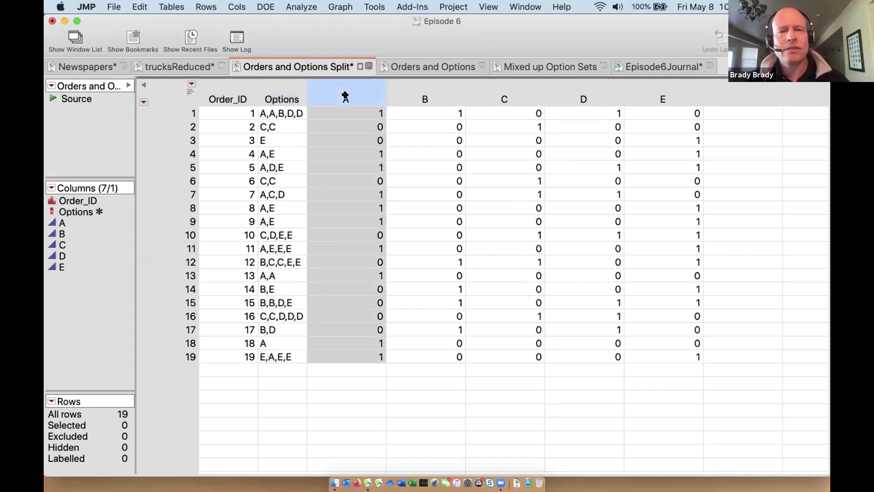
{"action": "left_click", "coordinate": [169, 112]}
{"action": "left_click", "coordinate": [425, 95]}
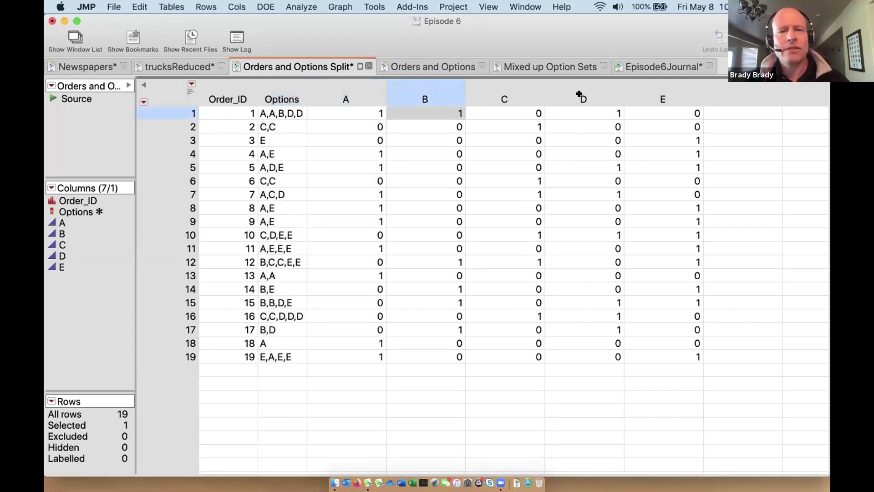
{"action": "left_click", "coordinate": [580, 95]}
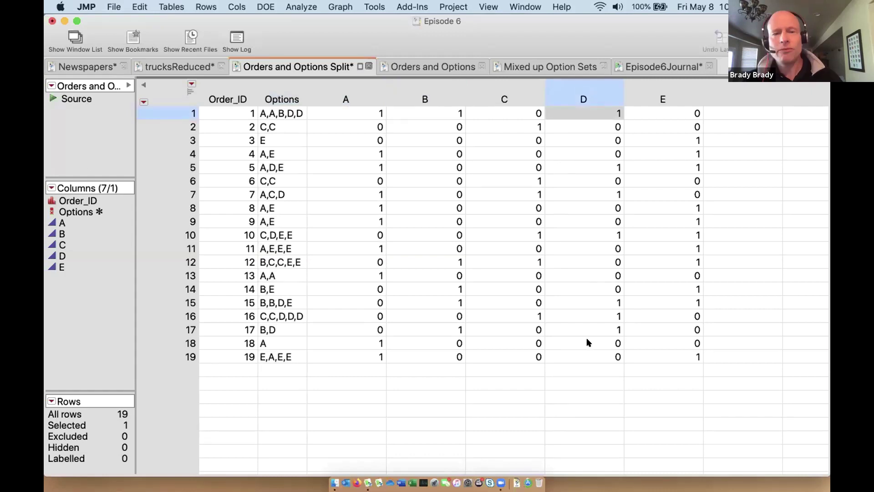
{"action": "left_click", "coordinate": [166, 95]}
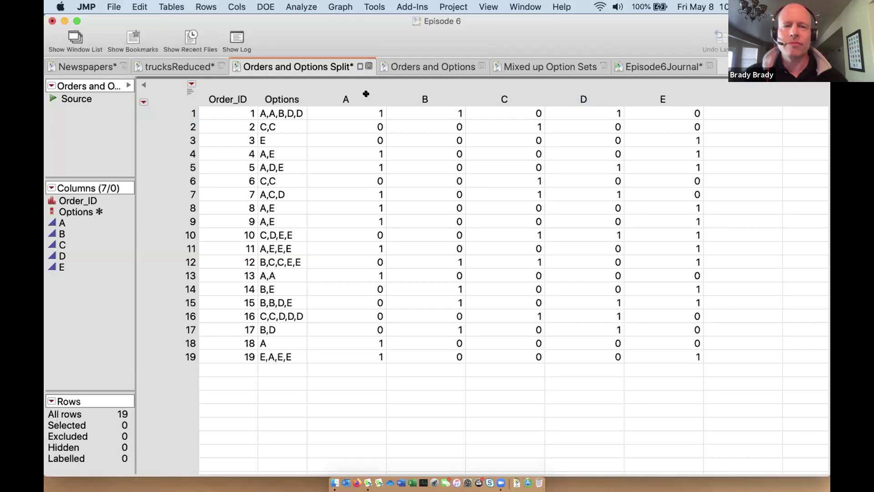
Step: Try combining columns A through E into a multiple response column named Distilled without the indicator columns option, and delete that column
{"action": "left_click_drag", "start_coordinate": [366, 94], "coordinate": [616, 89]}
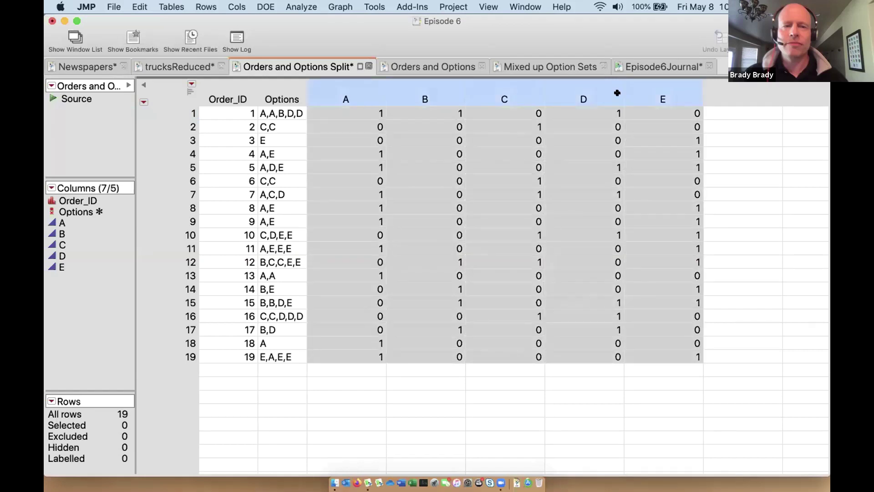
{"action": "left_click", "coordinate": [233, 9]}
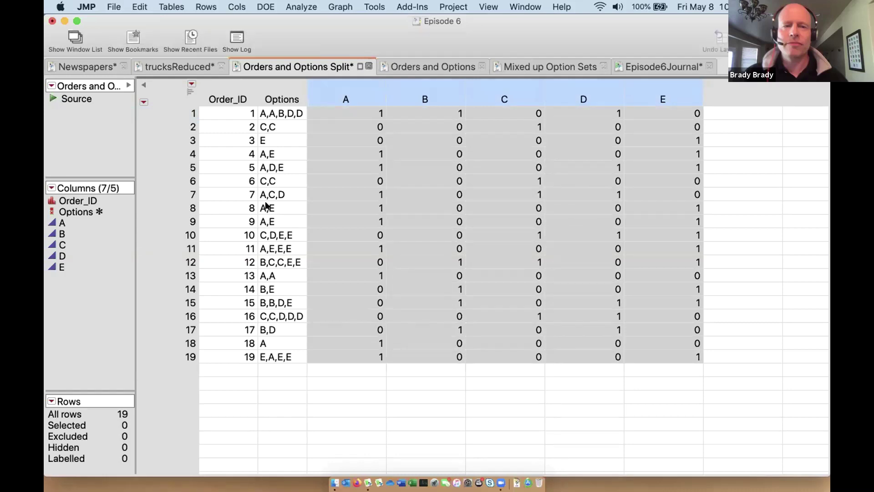
{"action": "mouse_move", "coordinate": [283, 207]}
{"action": "left_click", "coordinate": [394, 250]}
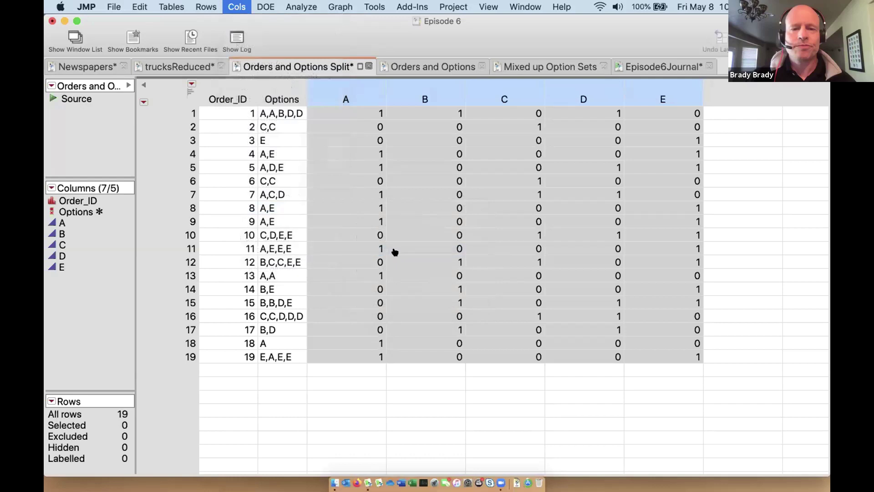
{"action": "type", "text": "Distilled"}
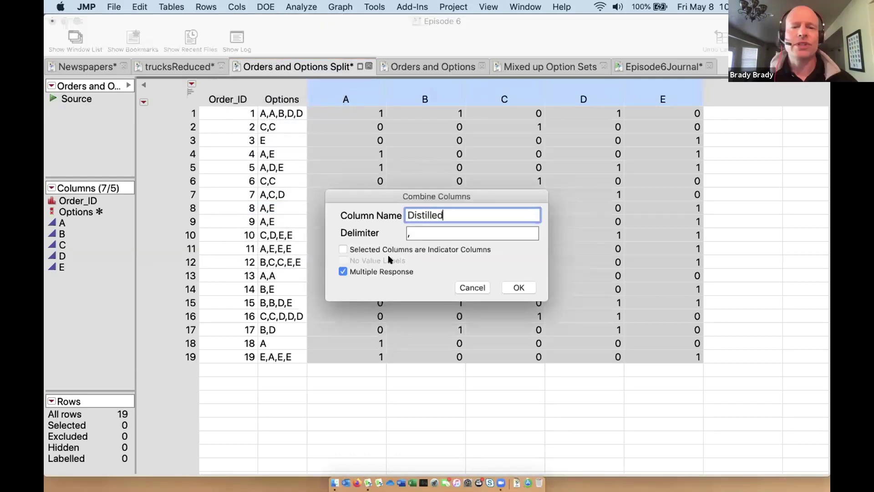
{"action": "left_click", "coordinate": [519, 287]}
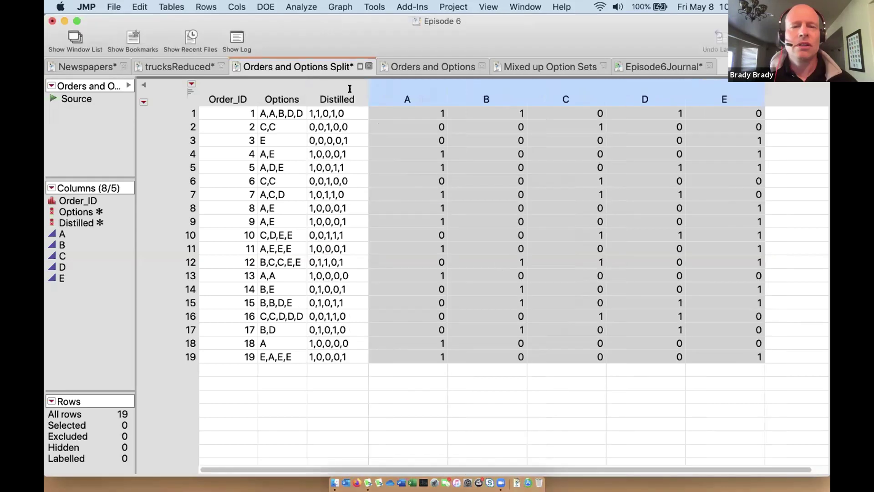
{"action": "left_click", "coordinate": [320, 89]}
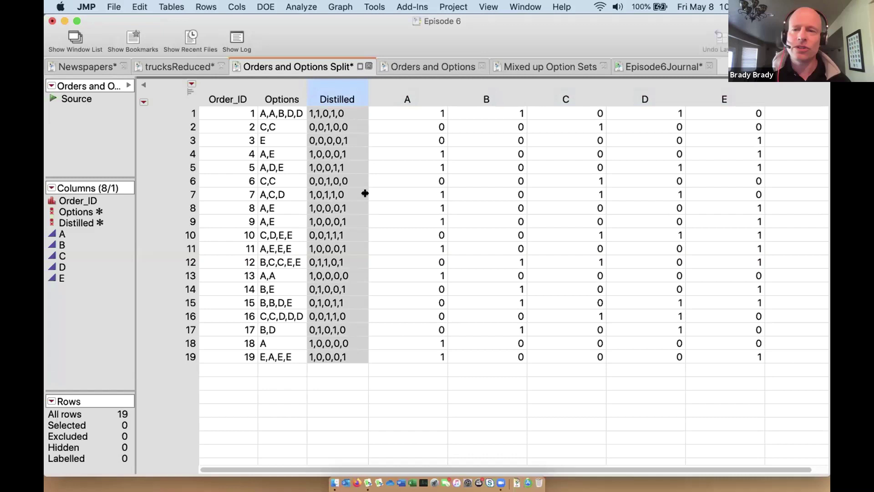
{"action": "key", "text": "Delete"}
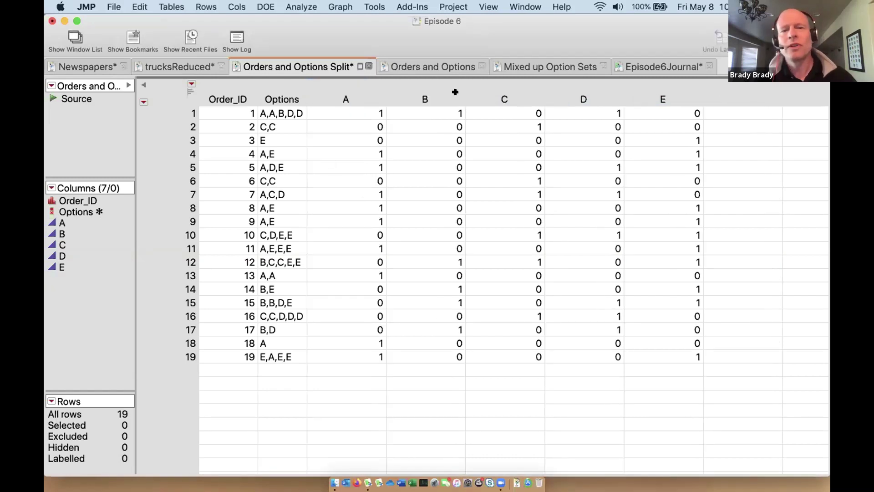
Step: Combine columns A through E as indicator columns into a comma-delimited multiple response column named Distilled
{"action": "left_click_drag", "start_coordinate": [663, 99], "coordinate": [346, 99]}
{"action": "left_click", "coordinate": [237, 7]}
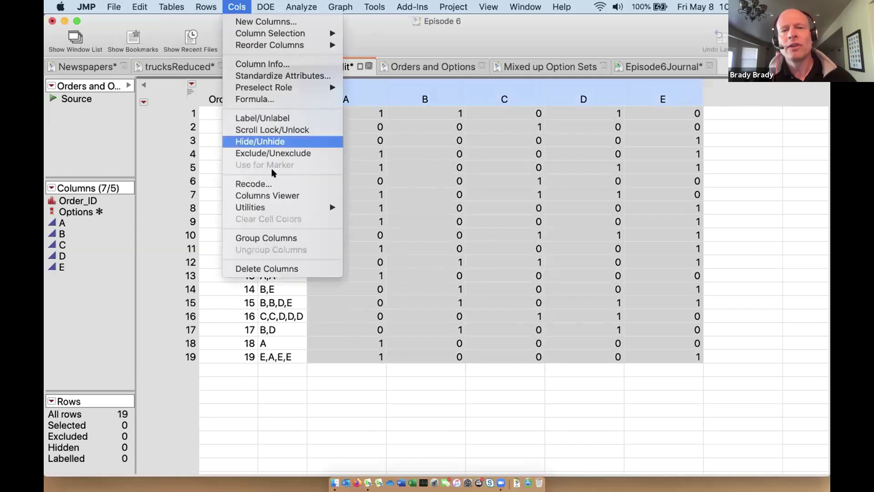
{"action": "mouse_move", "coordinate": [273, 203]}
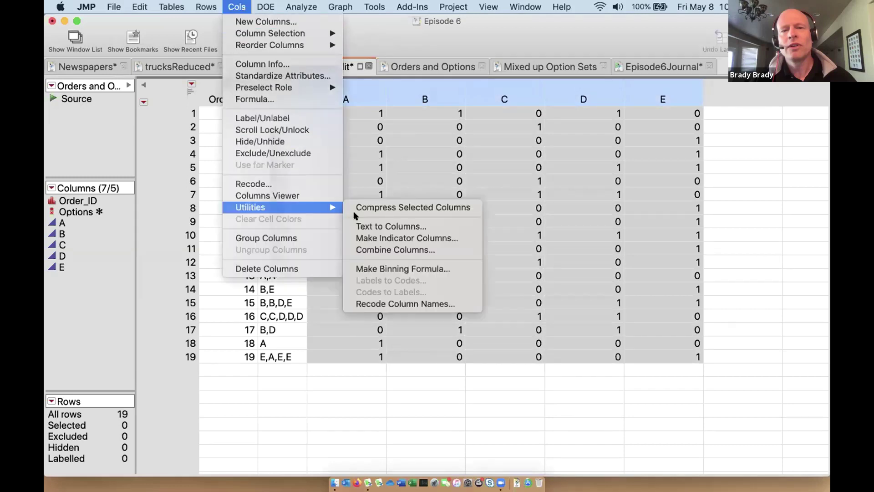
{"action": "left_click", "coordinate": [366, 250]}
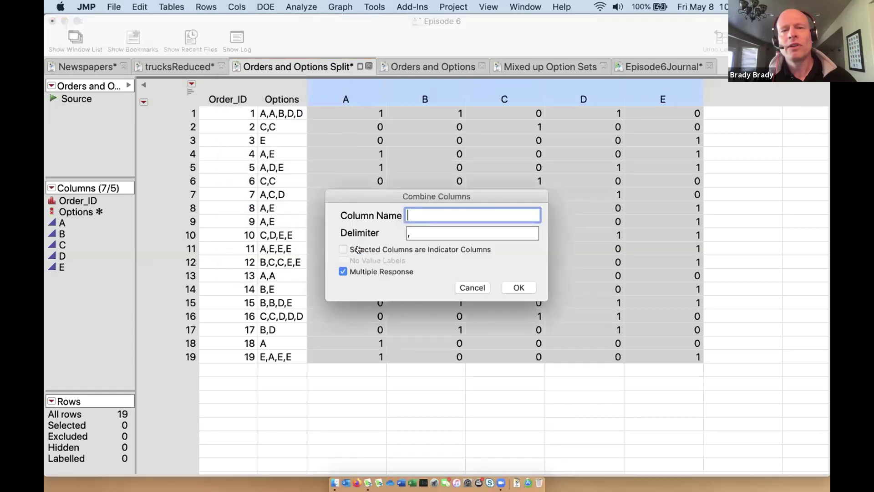
{"action": "left_click", "coordinate": [358, 250]}
{"action": "type", "text": "Distilled"}
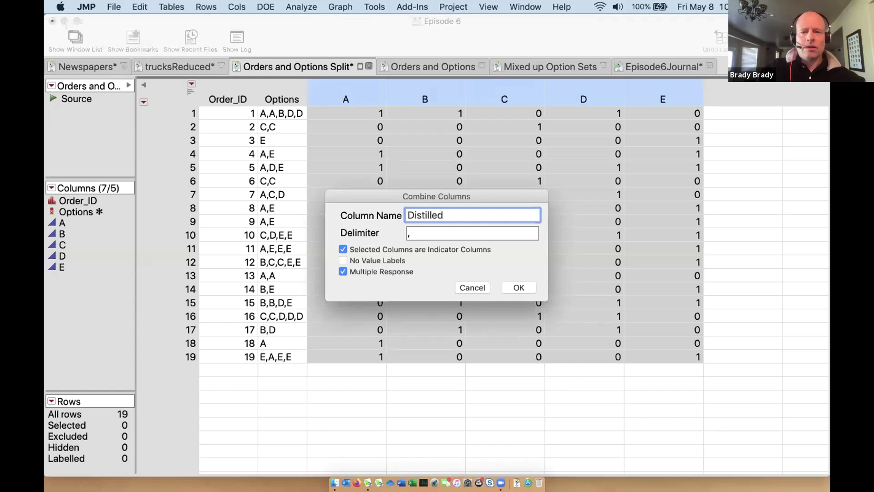
{"action": "left_click", "coordinate": [518, 289]}
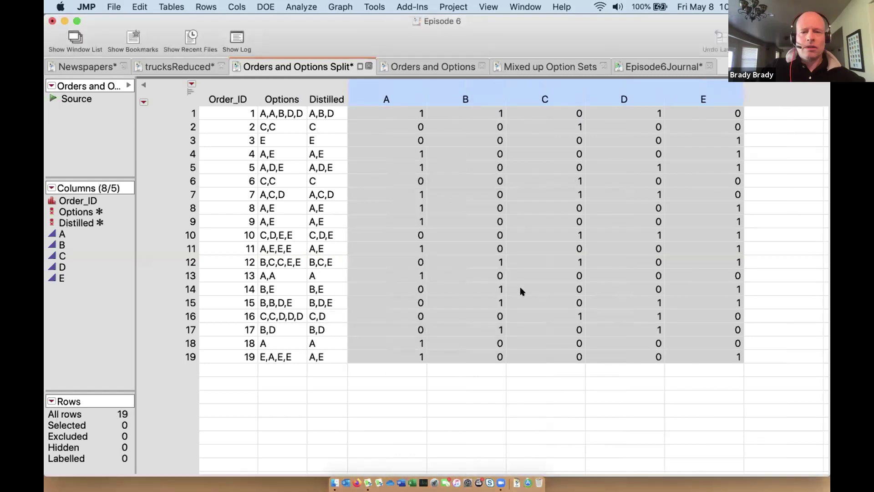
Step: Compare the Distilled column with Options and the indicator columns, checking column E and the first row's A value
{"action": "left_click", "coordinate": [322, 88]}
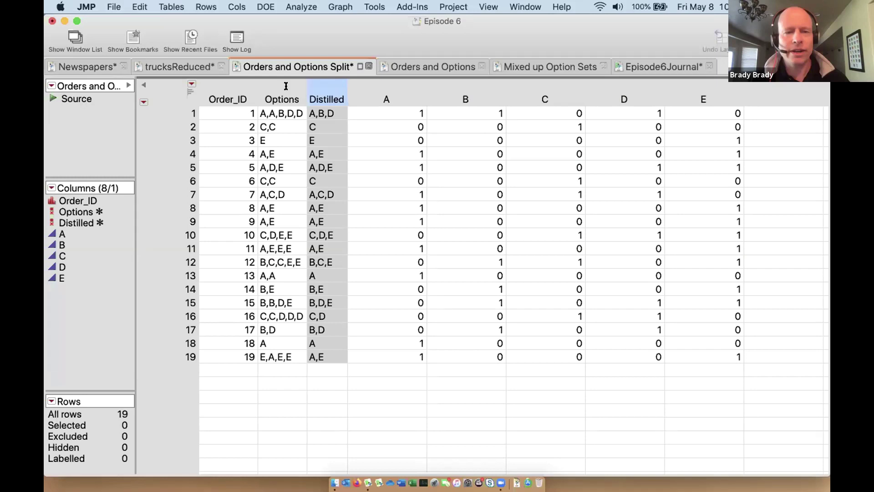
{"action": "left_click", "coordinate": [700, 98]}
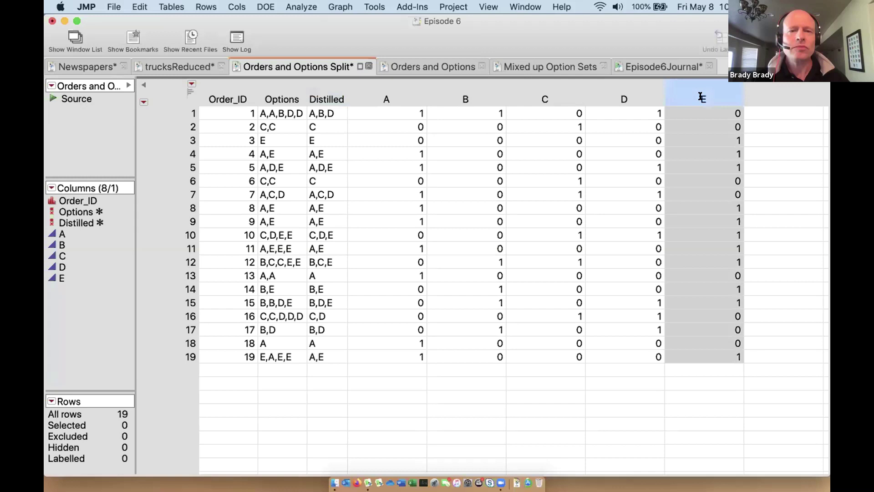
{"action": "left_click", "coordinate": [427, 113]}
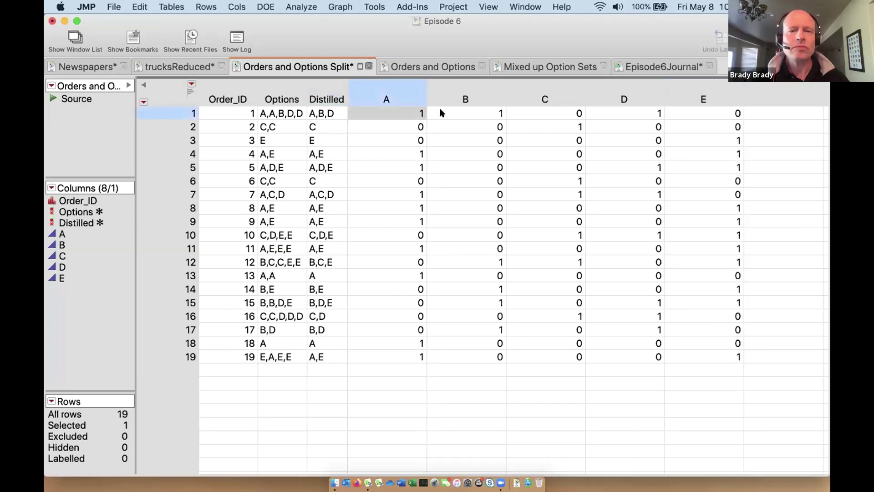
Step: Delete the Distilled column and the indicator columns A through E from the Orders and Options Split table
{"action": "left_click", "coordinate": [331, 87]}
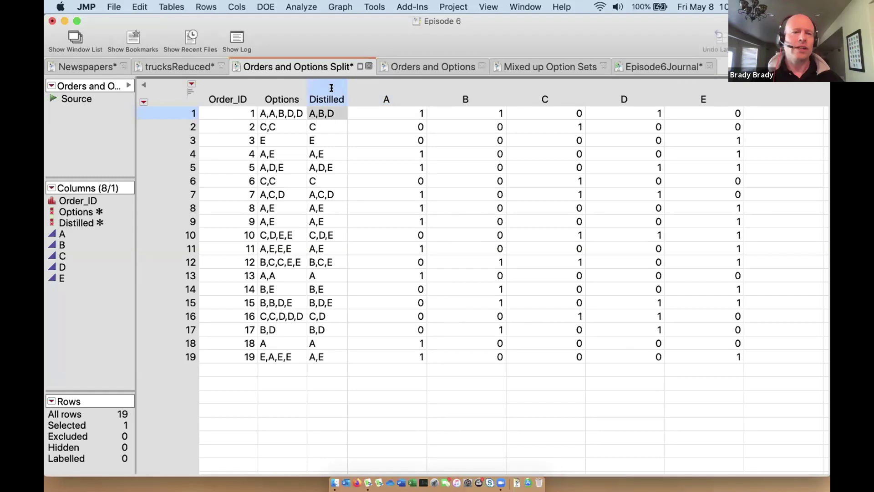
{"action": "left_click", "coordinate": [164, 98]}
{"action": "key", "text": "Delete"}
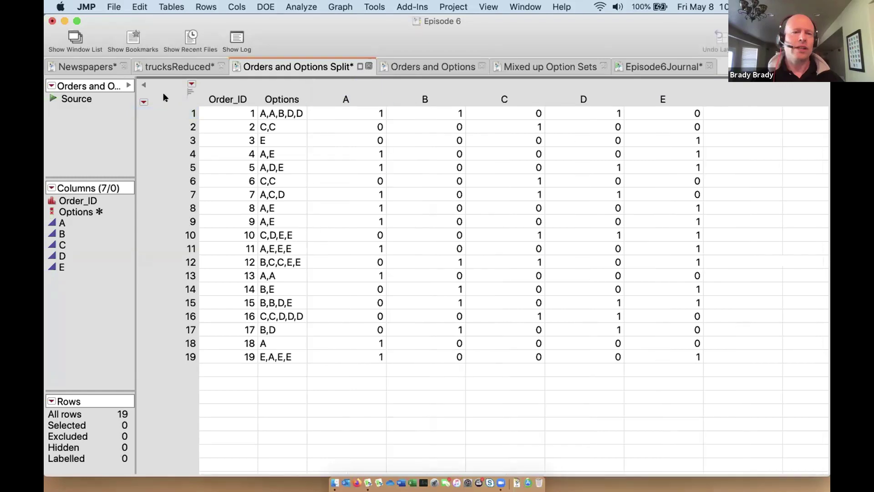
{"action": "left_click", "coordinate": [339, 111]}
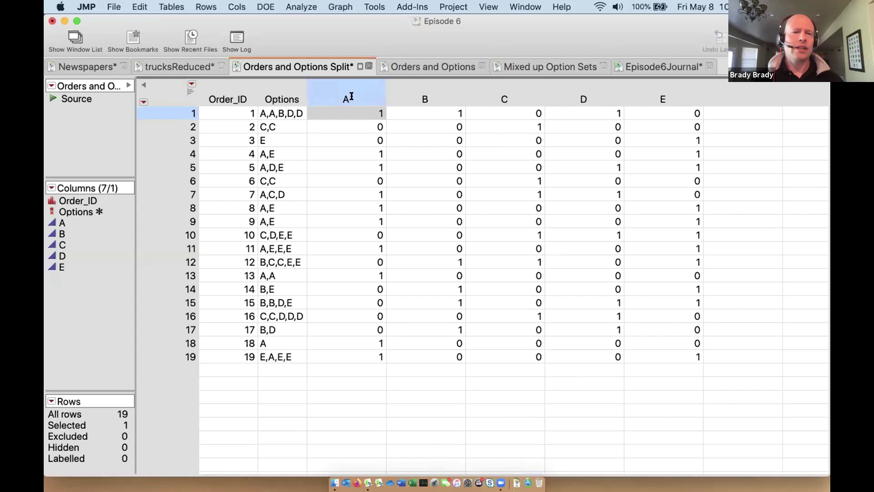
{"action": "left_click", "coordinate": [588, 115]}
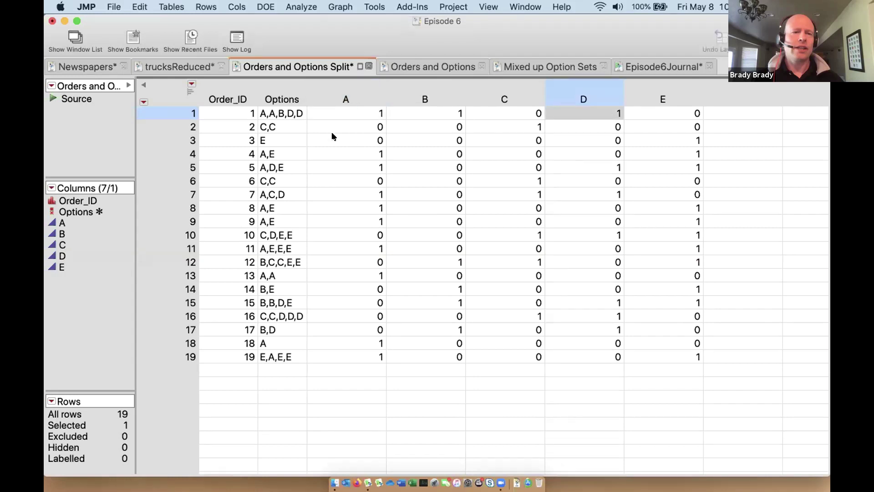
{"action": "left_click", "coordinate": [478, 124]}
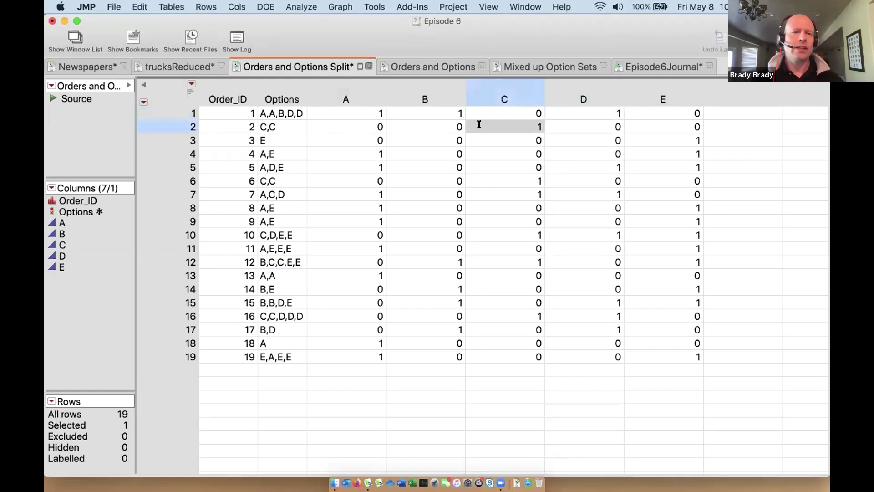
{"action": "left_click", "coordinate": [176, 88]}
{"action": "left_click", "coordinate": [160, 93]}
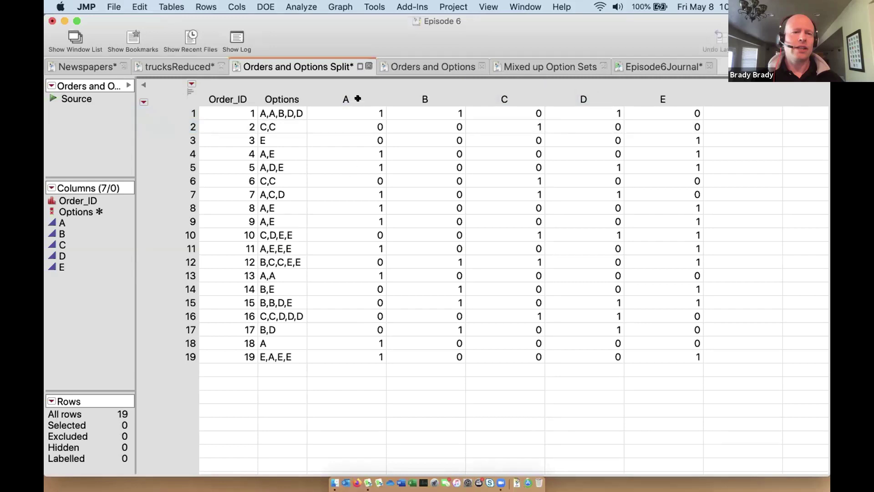
{"action": "left_click_drag", "start_coordinate": [358, 97], "coordinate": [639, 102]}
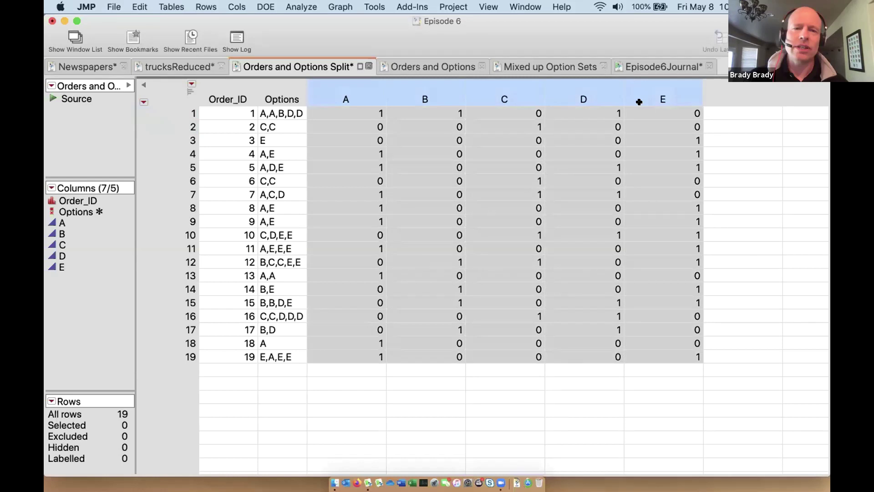
{"action": "key", "text": "Delete"}
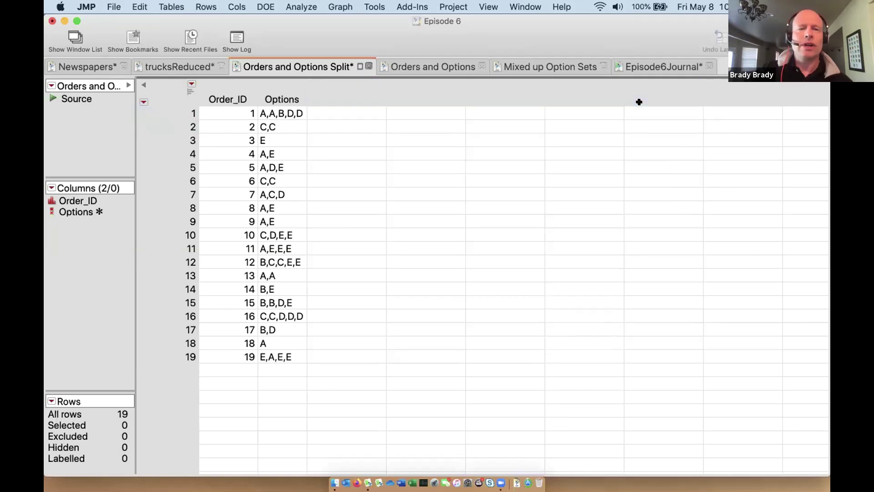
Step: Split the Options column into separate columns with Text to Columns, and delete the original Options column
{"action": "left_click", "coordinate": [279, 96]}
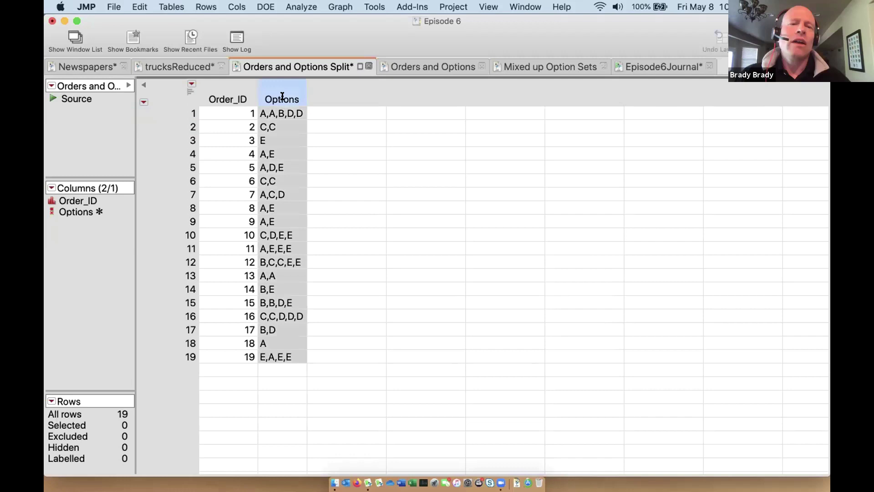
{"action": "left_click", "coordinate": [236, 6]}
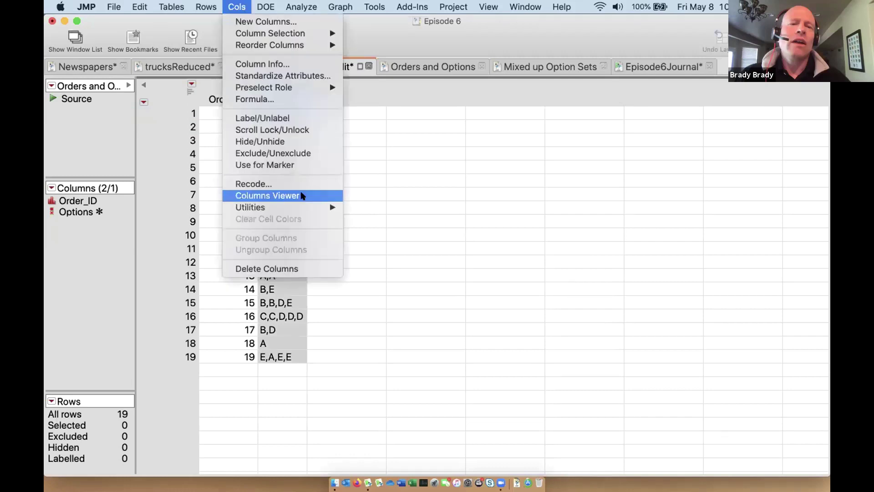
{"action": "mouse_move", "coordinate": [304, 207]}
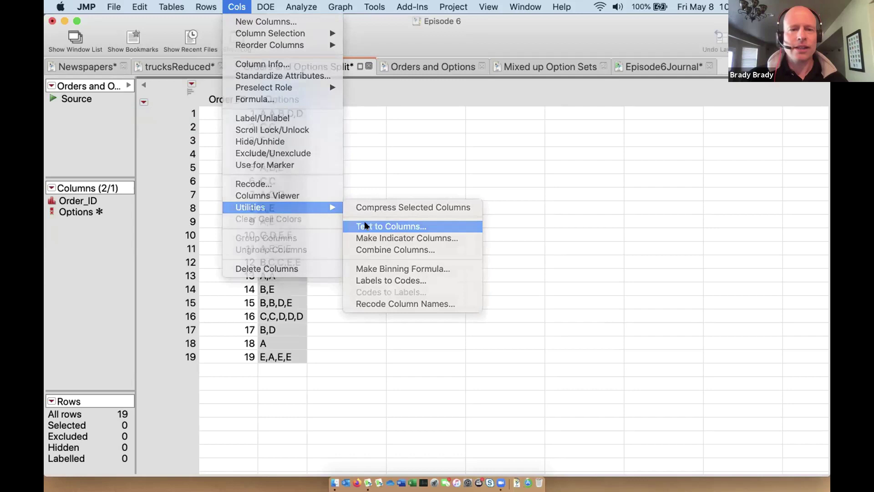
{"action": "left_click", "coordinate": [364, 227]}
{"action": "key", "text": "Return"}
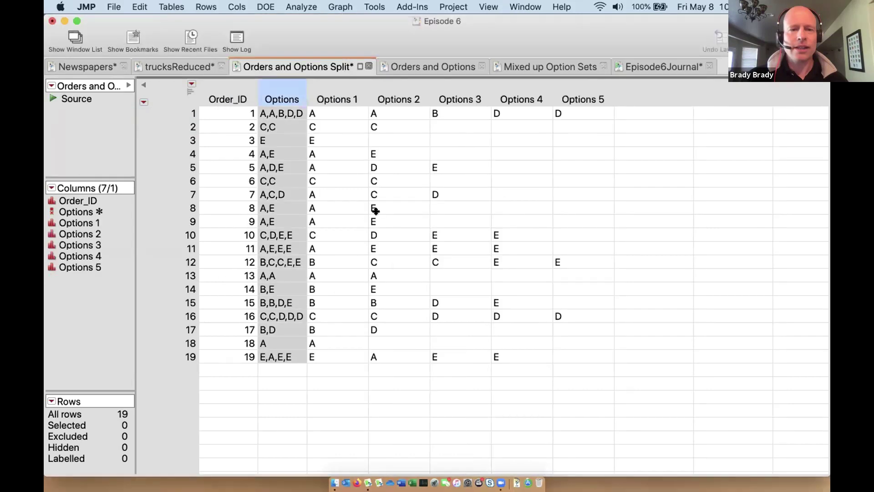
{"action": "key", "text": "Delete"}
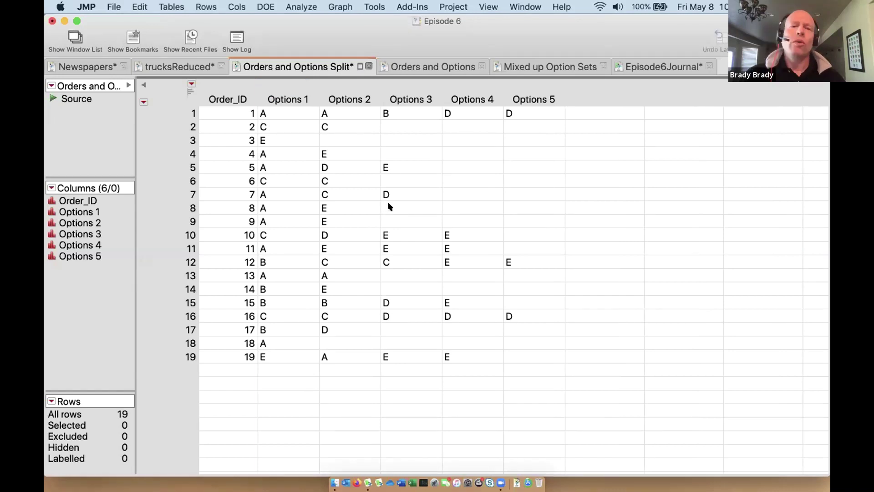
Step: Stack columns Options 1 through Options 5 into a new table, keeping the default Data and Label column names
{"action": "left_click", "coordinate": [291, 98]}
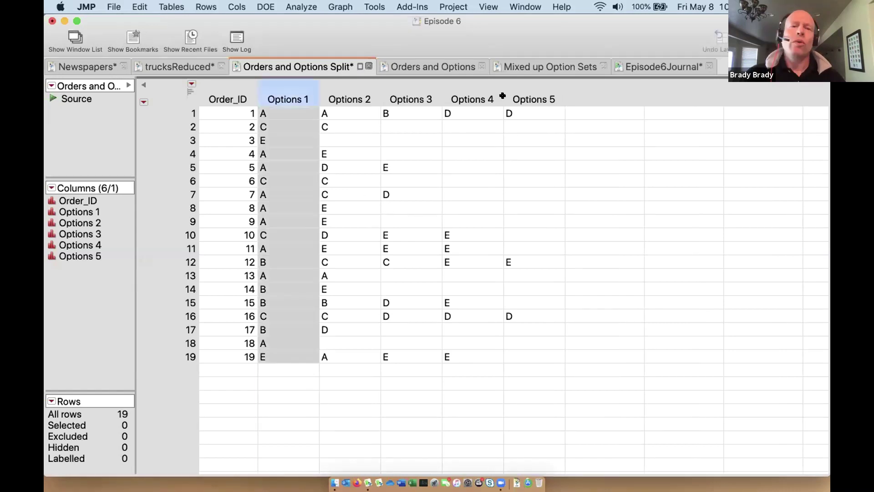
{"action": "left_click", "coordinate": [539, 96], "text": "shift"}
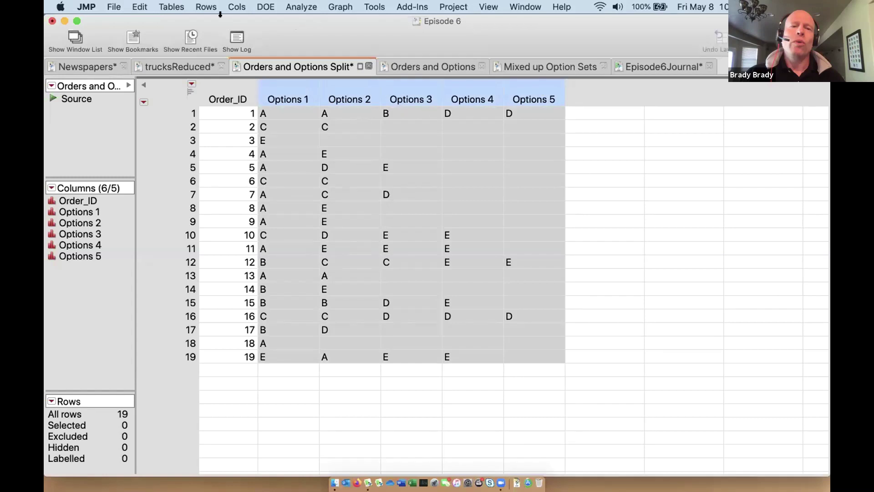
{"action": "left_click", "coordinate": [171, 6]}
{"action": "left_click", "coordinate": [182, 61]}
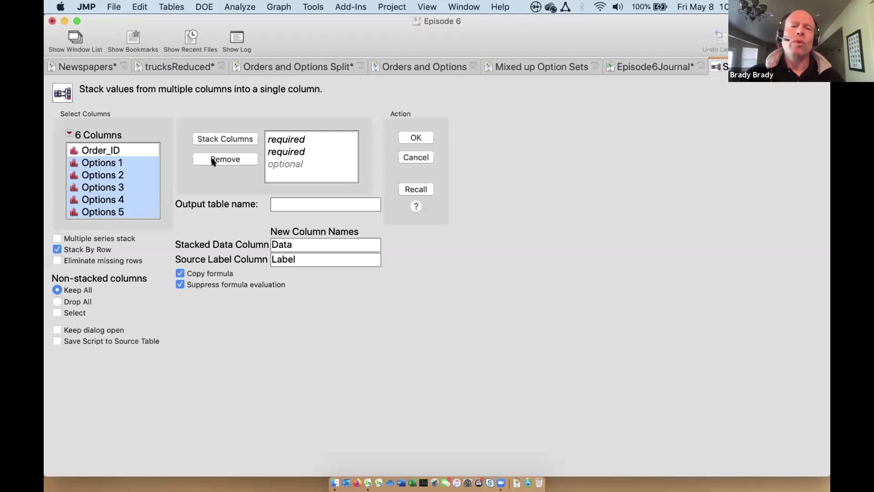
{"action": "left_click", "coordinate": [225, 138]}
{"action": "key", "text": "Return"}
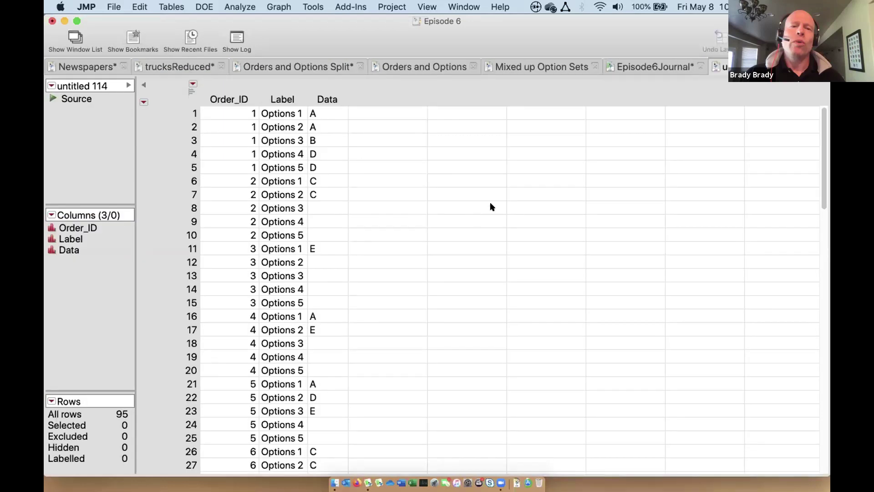
Step: Select every row with an empty Data value in the stacked table and delete those rows
{"action": "left_click", "coordinate": [320, 208]}
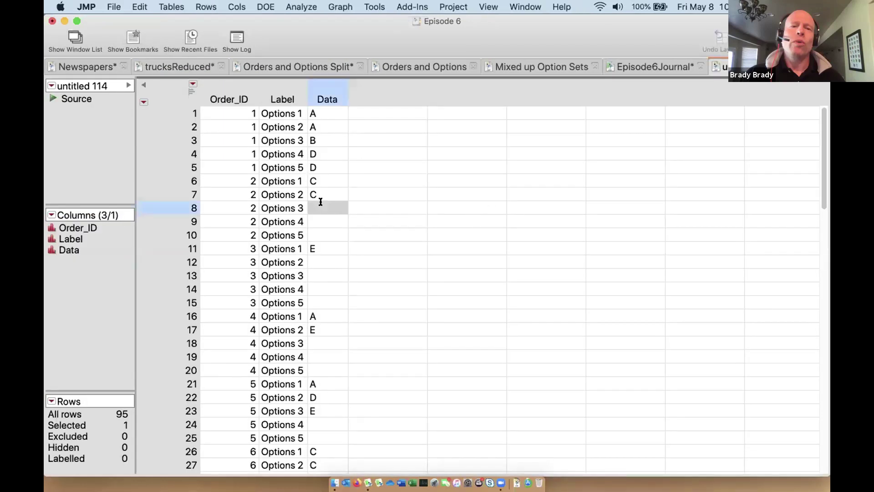
{"action": "right_click", "coordinate": [321, 207]}
{"action": "left_click", "coordinate": [343, 234]}
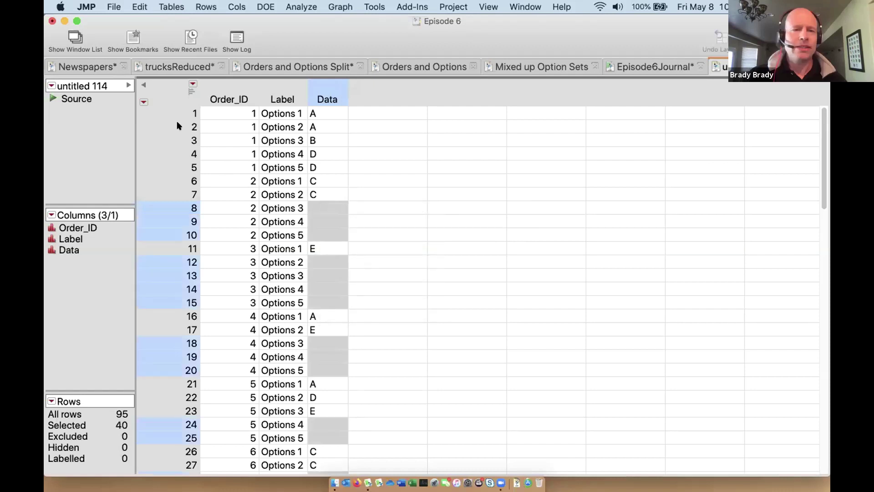
{"action": "left_click", "coordinate": [174, 85]}
{"action": "key", "text": "Delete"}
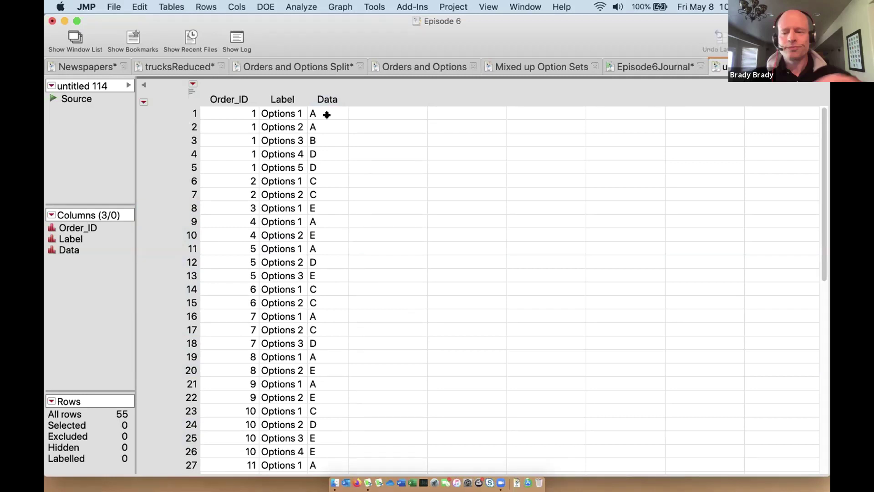
Step: Make indicator columns from the Data column without appending the column name or including missing values
{"action": "left_click", "coordinate": [314, 96]}
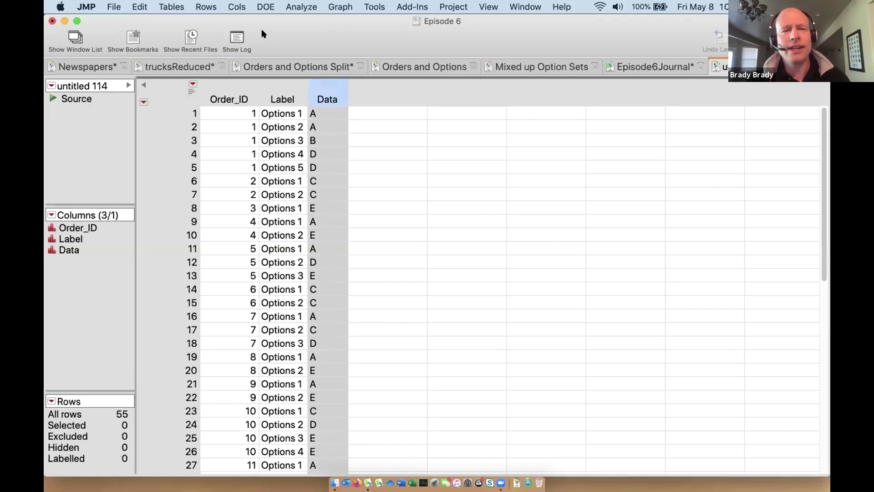
{"action": "left_click", "coordinate": [236, 7]}
{"action": "mouse_move", "coordinate": [292, 205]}
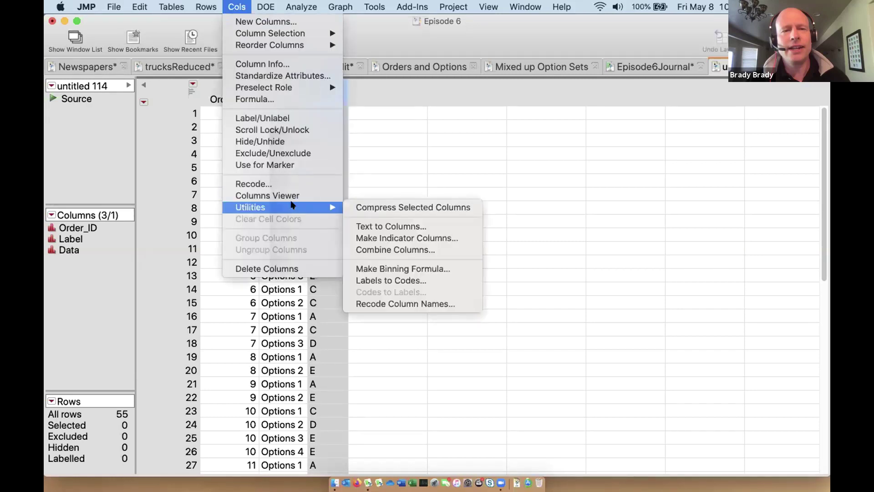
{"action": "left_click", "coordinate": [369, 236]}
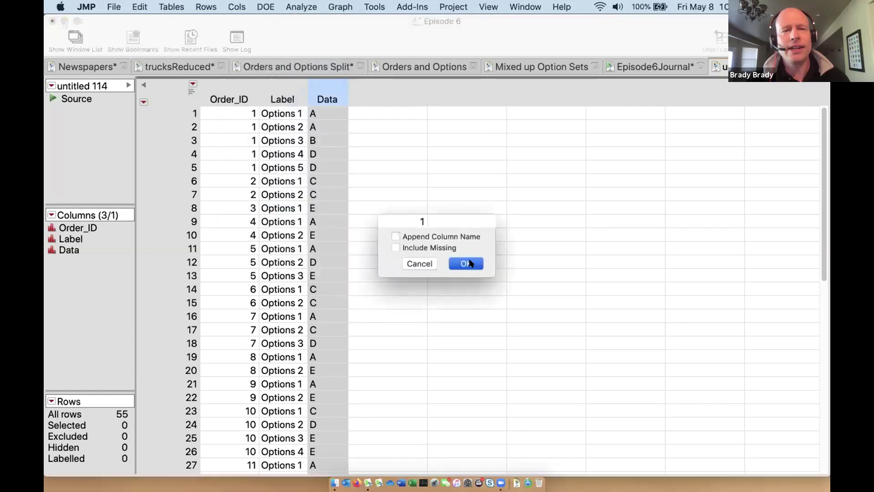
{"action": "left_click", "coordinate": [468, 258]}
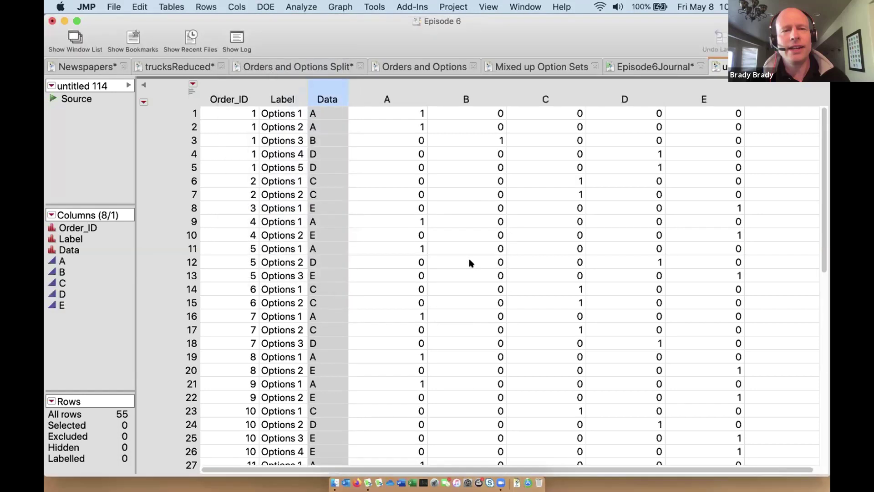
{"action": "left_click", "coordinate": [160, 112]}
Step: Examine the rows of Order_ID 1 against indicator column A, and clear the selection
{"action": "left_click", "coordinate": [218, 91]}
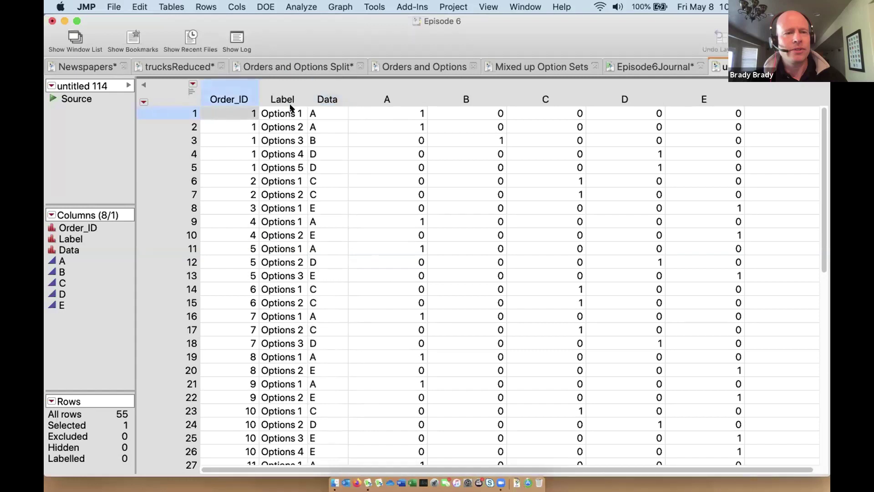
{"action": "left_click", "coordinate": [375, 93], "text": "super"}
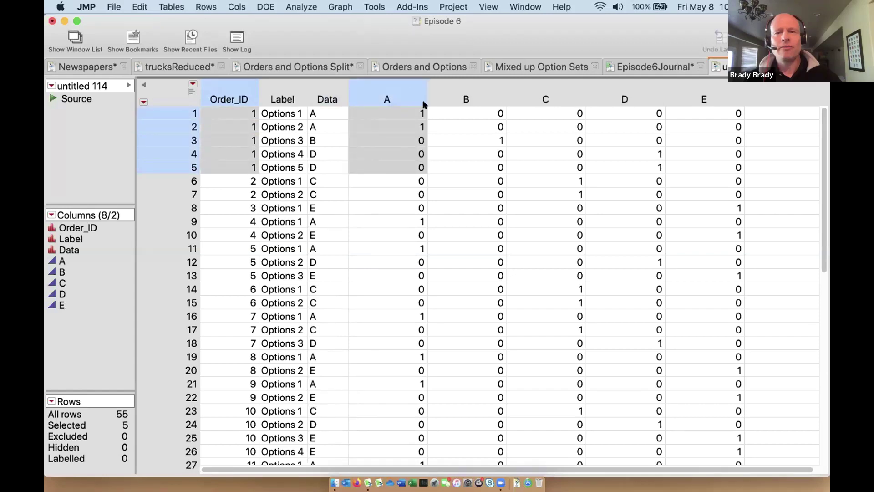
{"action": "left_click", "coordinate": [169, 88]}
{"action": "left_click", "coordinate": [154, 93]}
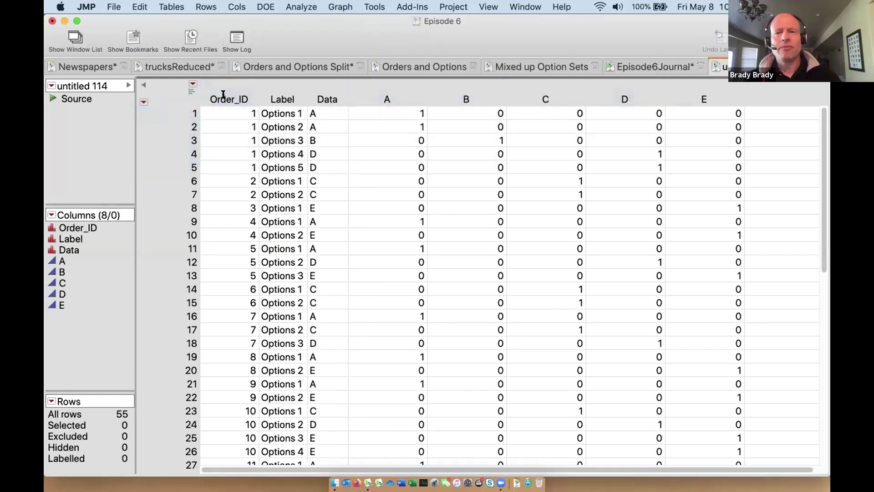
{"action": "left_click", "coordinate": [223, 94]}
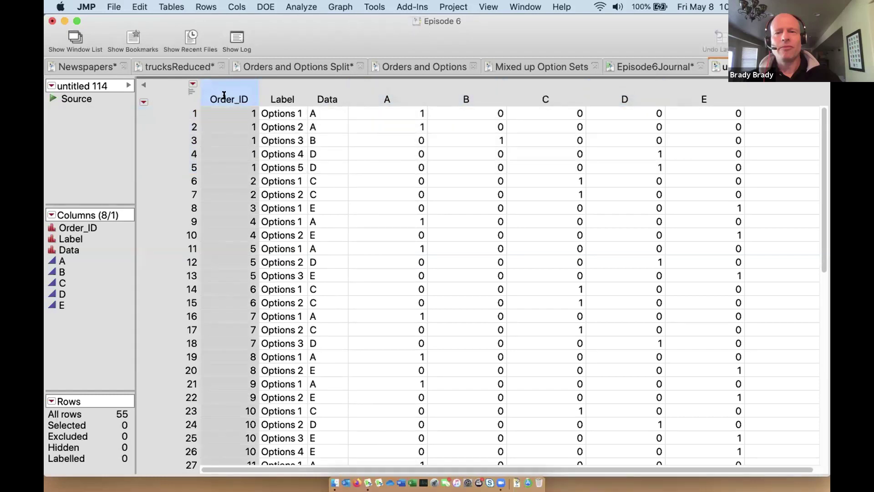
{"action": "left_click", "coordinate": [165, 94]}
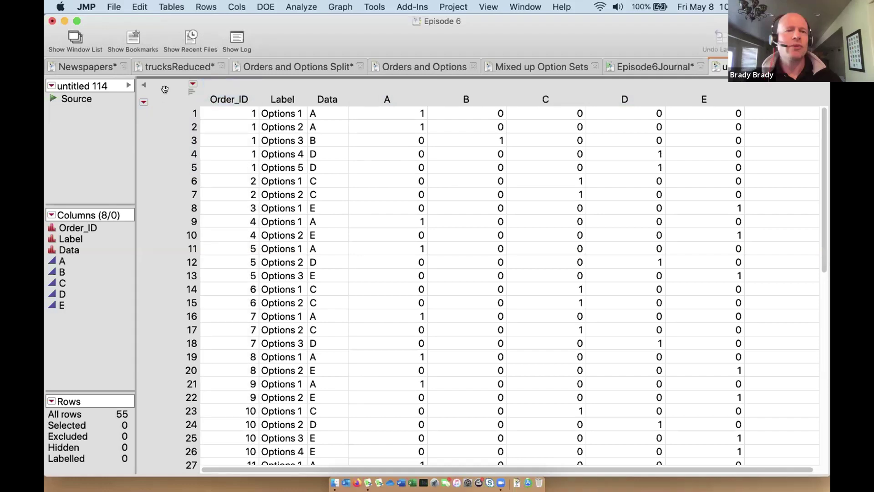
Step: Create a summary table with the sums of columns A through E grouped by Order_ID, using the column name format "column"
{"action": "left_click", "coordinate": [171, 7]}
{"action": "left_click", "coordinate": [169, 22]}
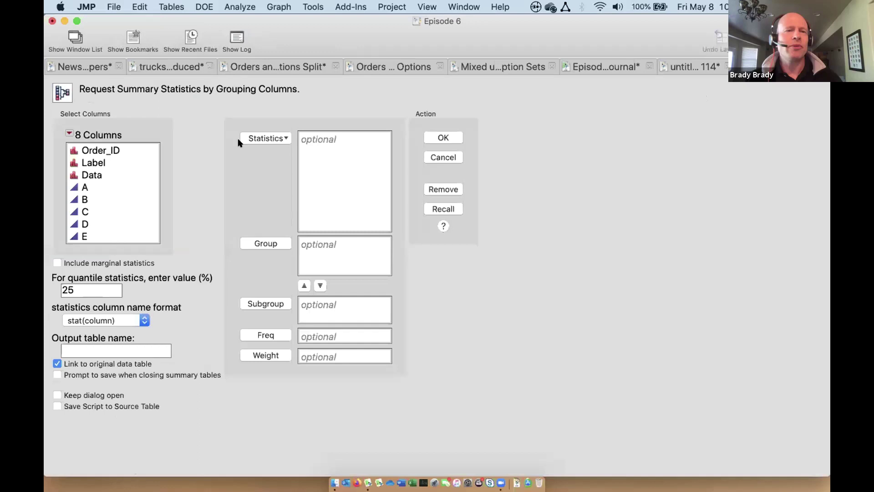
{"action": "left_click_drag", "start_coordinate": [85, 187], "coordinate": [85, 236]}
{"action": "left_click", "coordinate": [266, 137]}
{"action": "left_click", "coordinate": [262, 257]}
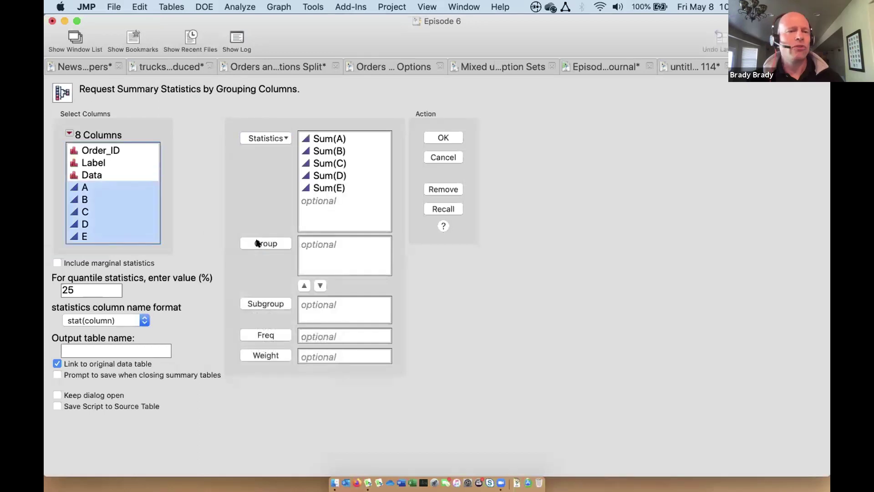
{"action": "left_click", "coordinate": [256, 243]}
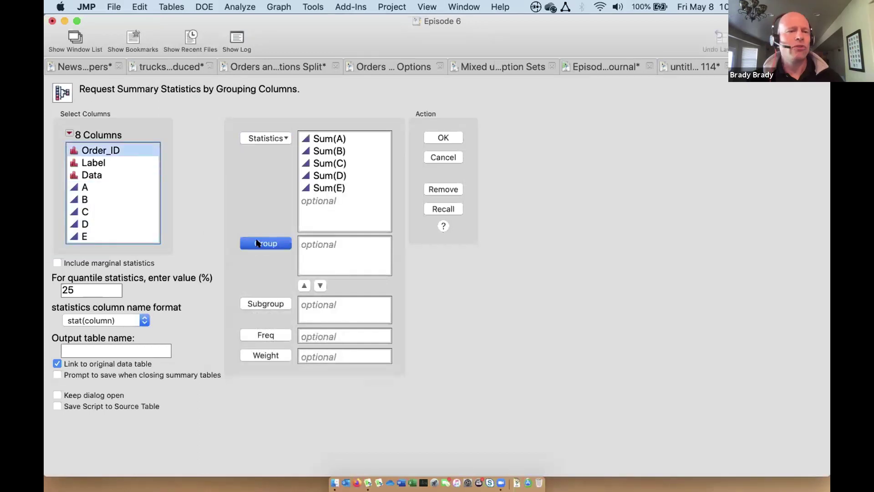
{"action": "left_click", "coordinate": [113, 321]}
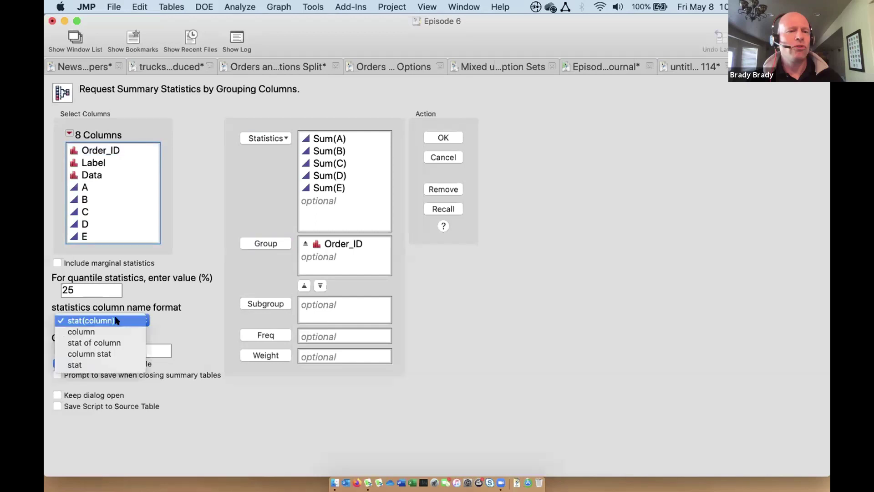
{"action": "left_click", "coordinate": [94, 330]}
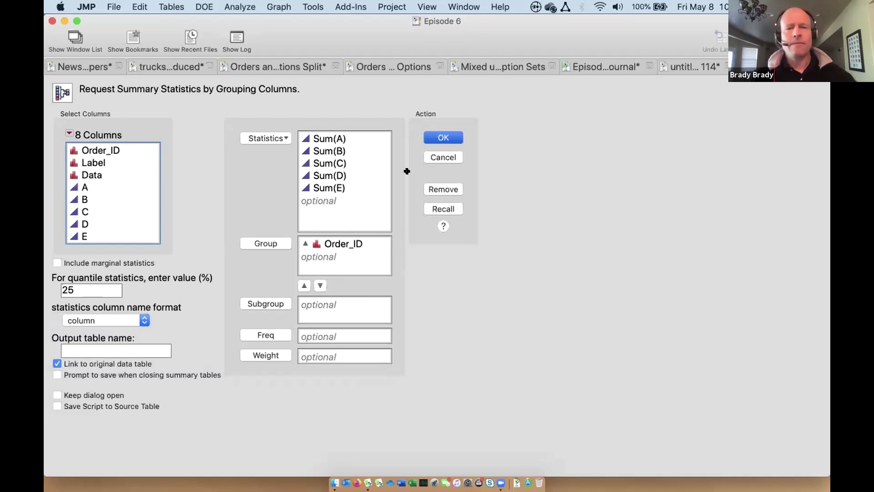
{"action": "left_click", "coordinate": [443, 137]}
Step: Delete the N Rows column from the summary table and examine the option counts of orders 1 and 2
{"action": "left_click", "coordinate": [250, 100]}
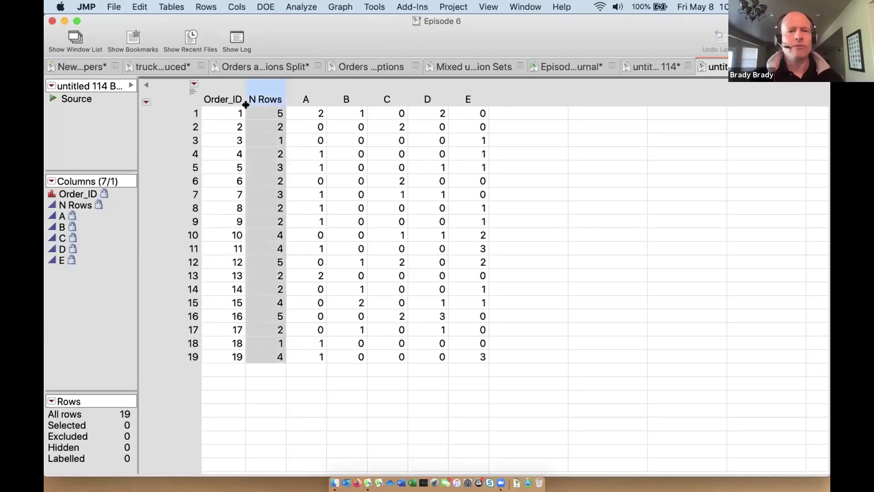
{"action": "key", "text": "BackSpace"}
{"action": "left_click", "coordinate": [177, 111]}
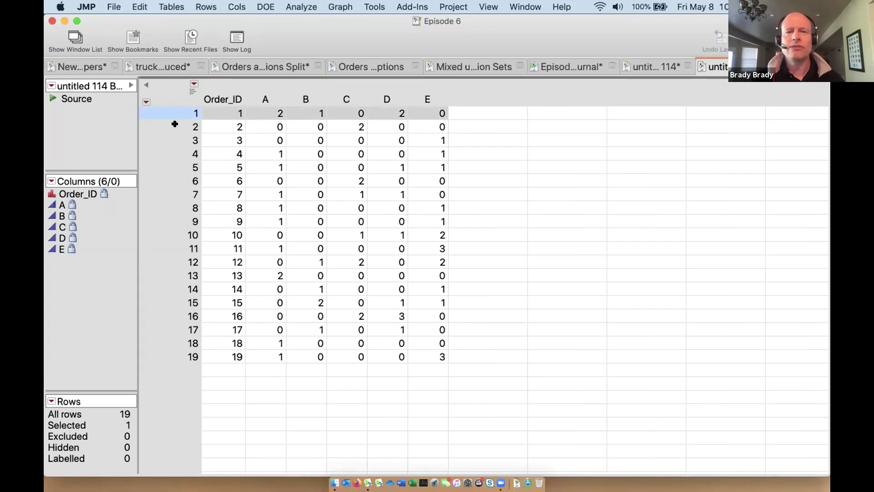
{"action": "left_click", "coordinate": [175, 126]}
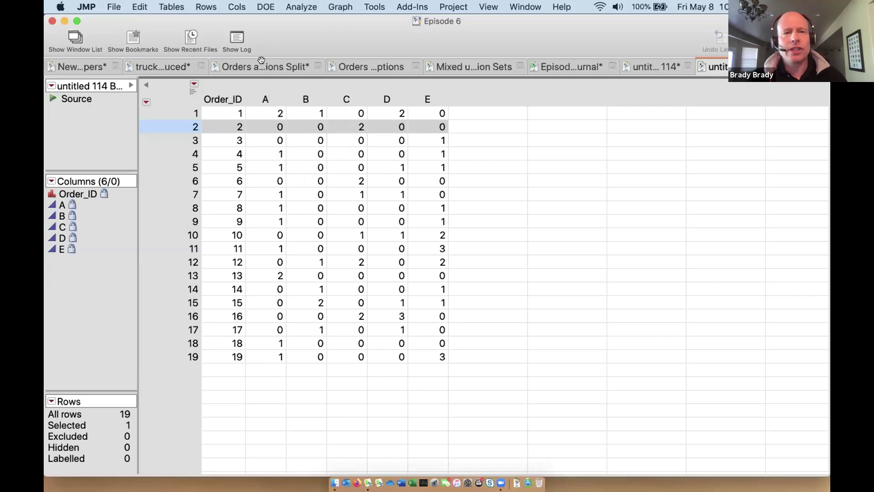
Step: Add a new column after Options in the unstacked orders table containing only Order_ID and Options
{"action": "left_click", "coordinate": [376, 61]}
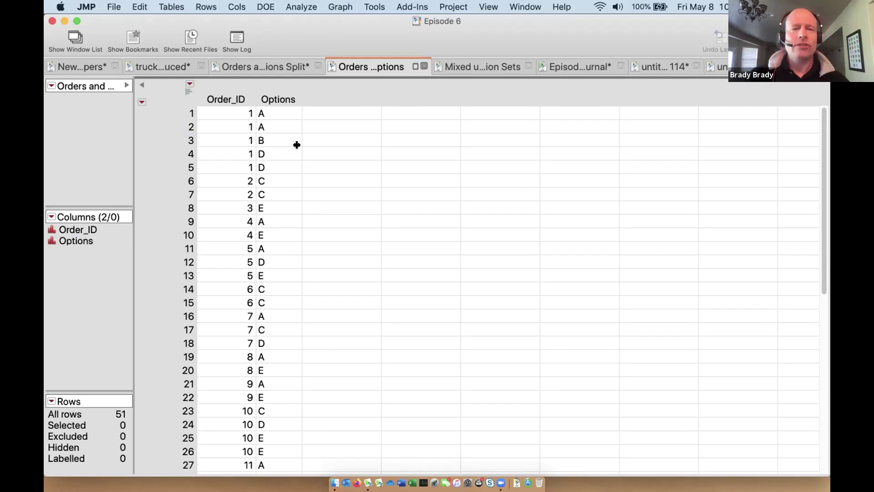
{"action": "double_click", "coordinate": [337, 98]}
{"action": "left_click", "coordinate": [343, 113]}
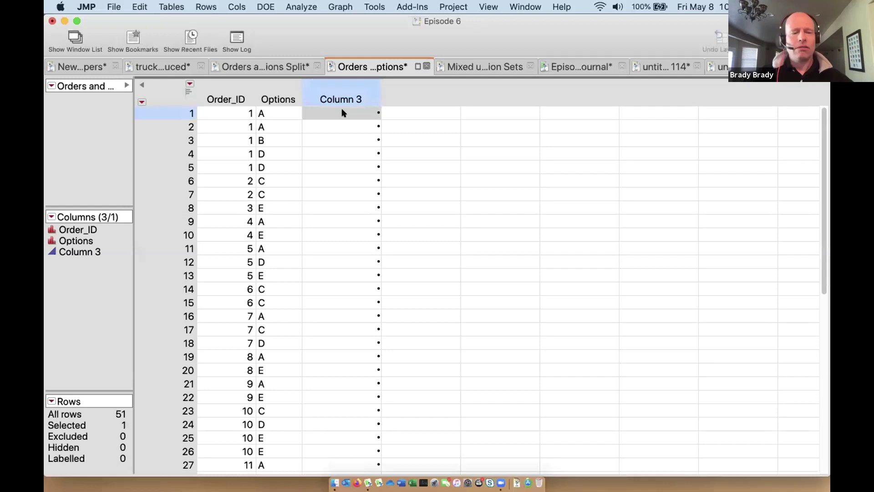
Step: Enter 1 and 2 in the first two rows of Column 3 and continue the sequence to the end of the table
{"action": "type", "text": "1"}
{"action": "key", "text": "Return"}
{"action": "type", "text": "2"}
{"action": "key", "text": "Return"}
{"action": "left_click_drag", "start_coordinate": [298, 116], "coordinate": [321, 124]}
{"action": "right_click", "coordinate": [321, 124]}
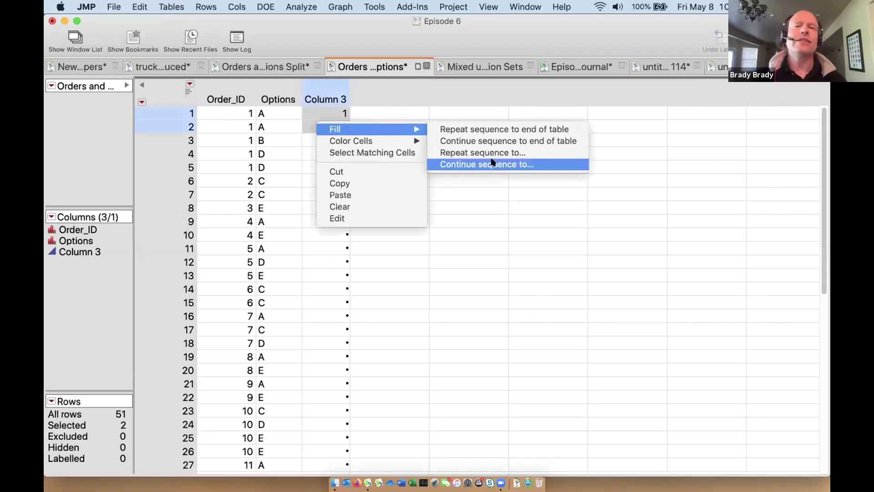
{"action": "left_click", "coordinate": [499, 142]}
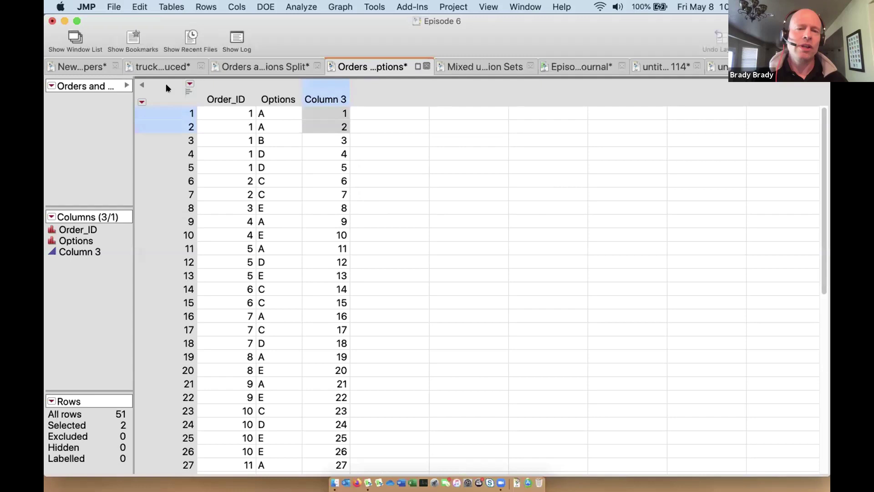
{"action": "left_click", "coordinate": [159, 96]}
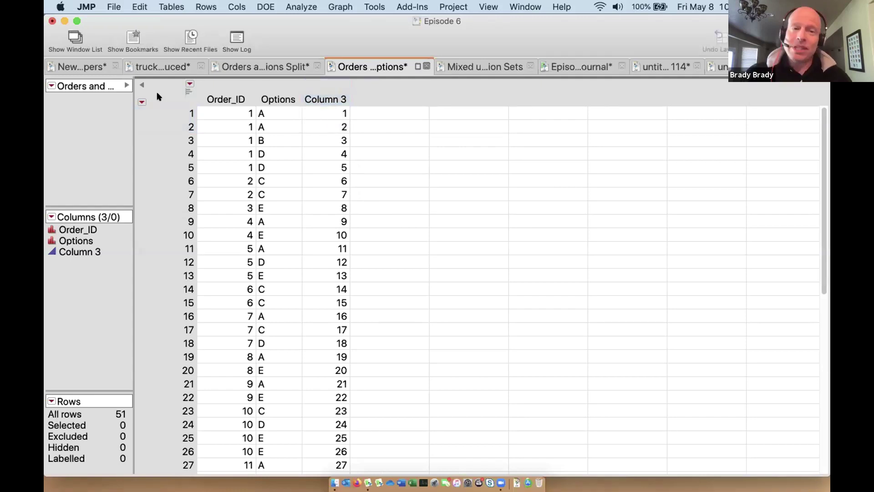
Step: Split the Options column by Column 3, grouped by Order_ID, into a new table
{"action": "left_click", "coordinate": [170, 5]}
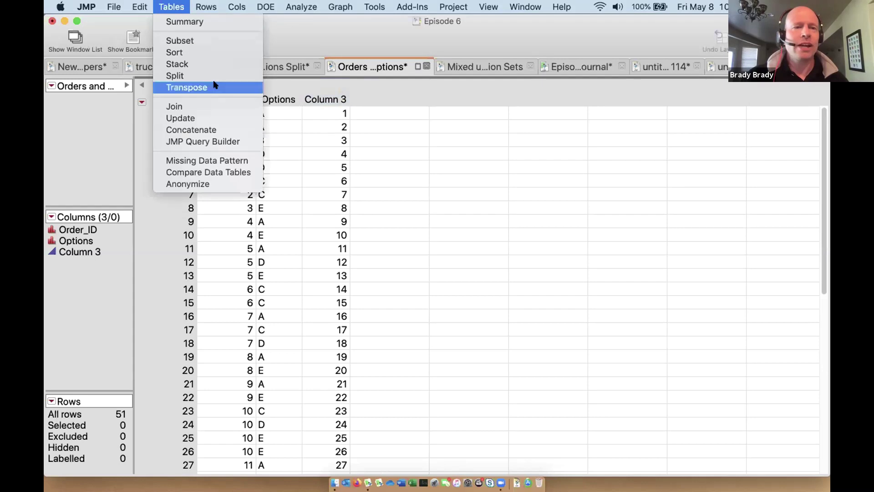
{"action": "left_click", "coordinate": [211, 74]}
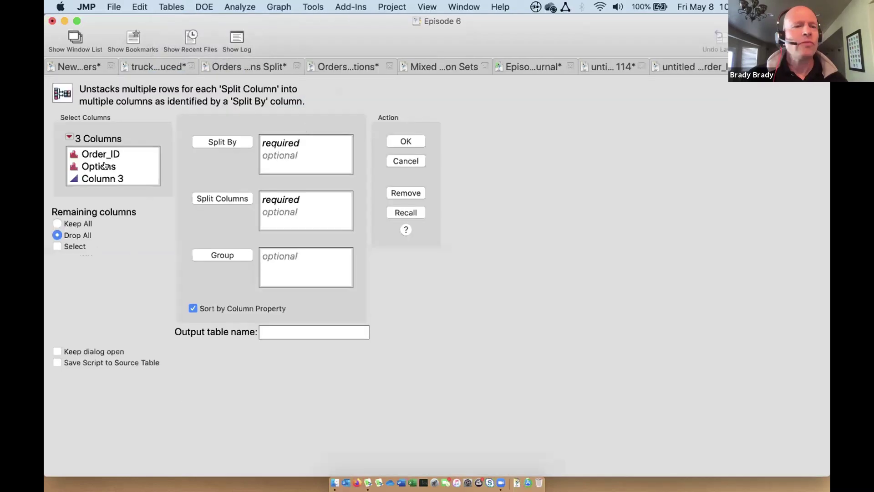
{"action": "left_click", "coordinate": [147, 171]}
{"action": "double_click", "coordinate": [147, 170]}
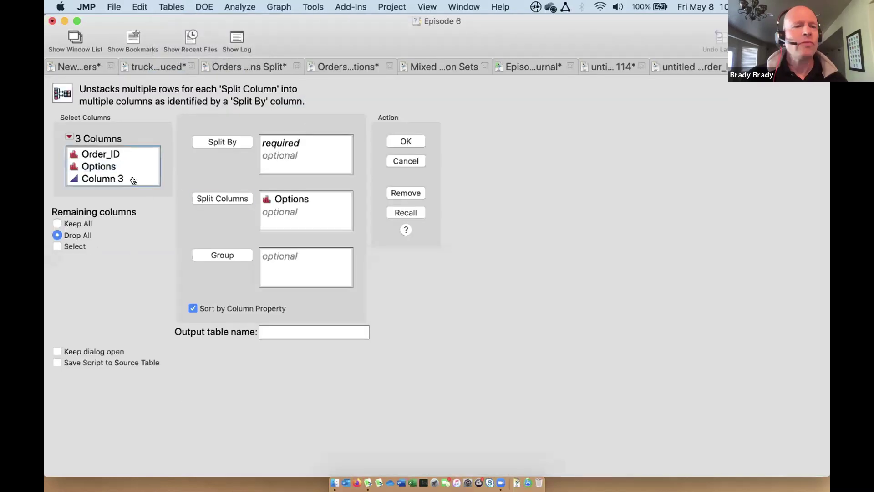
{"action": "left_click", "coordinate": [114, 178]}
{"action": "left_click", "coordinate": [215, 143]}
{"action": "left_click", "coordinate": [118, 154]}
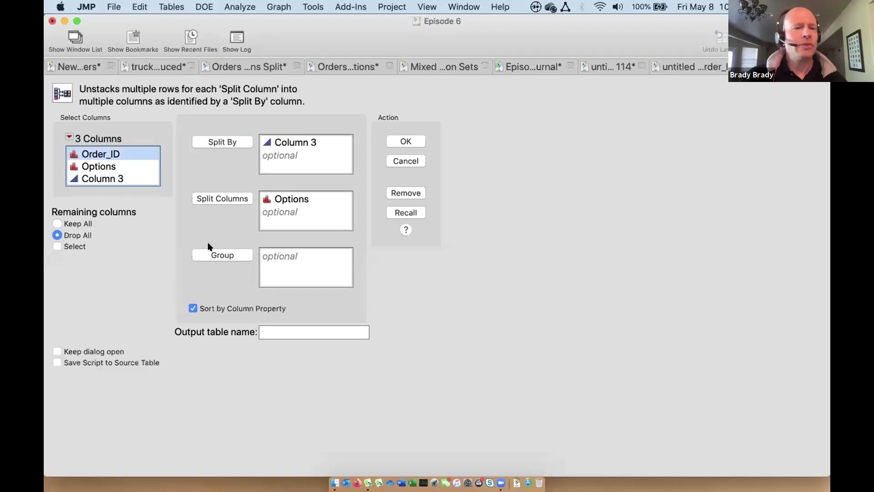
{"action": "left_click", "coordinate": [214, 254]}
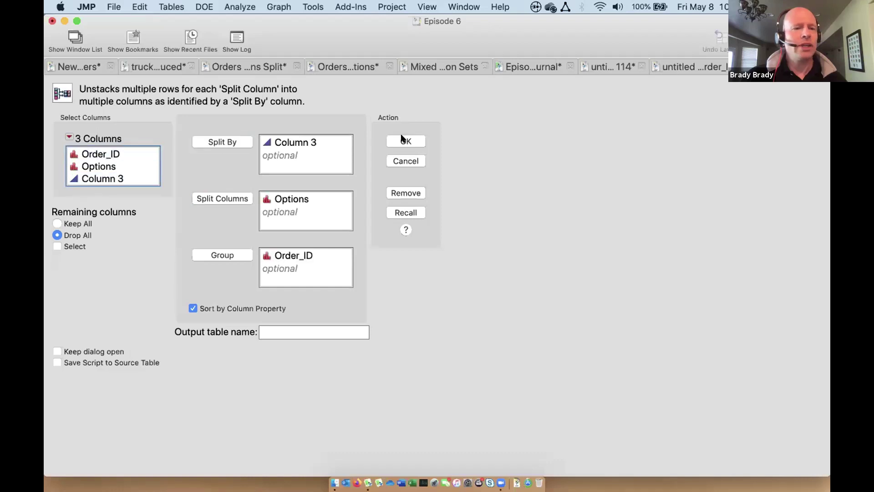
{"action": "key", "text": "Return"}
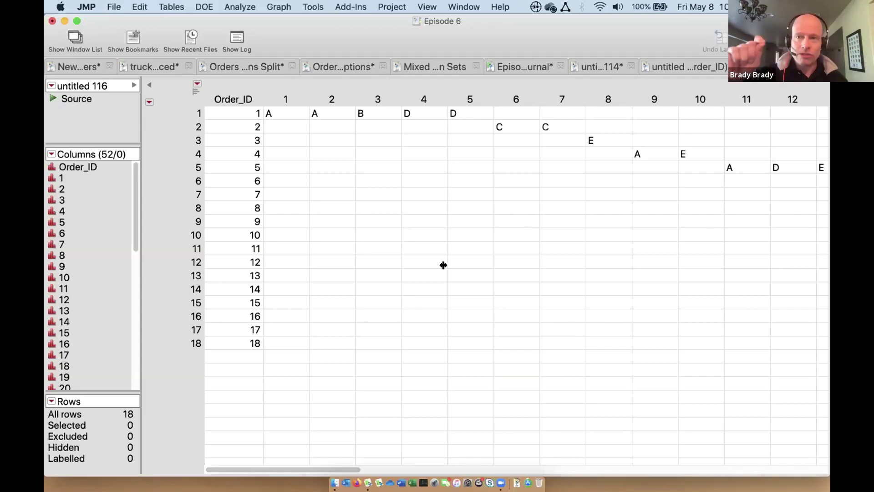
Step: Check the Order_ID column of the split table, and close that table without saving it
{"action": "left_click", "coordinate": [232, 97]}
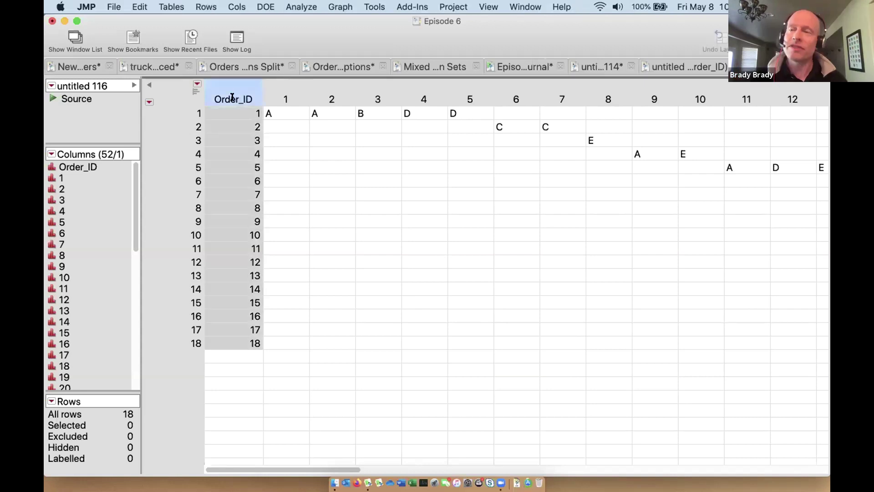
{"action": "left_click", "coordinate": [178, 88]}
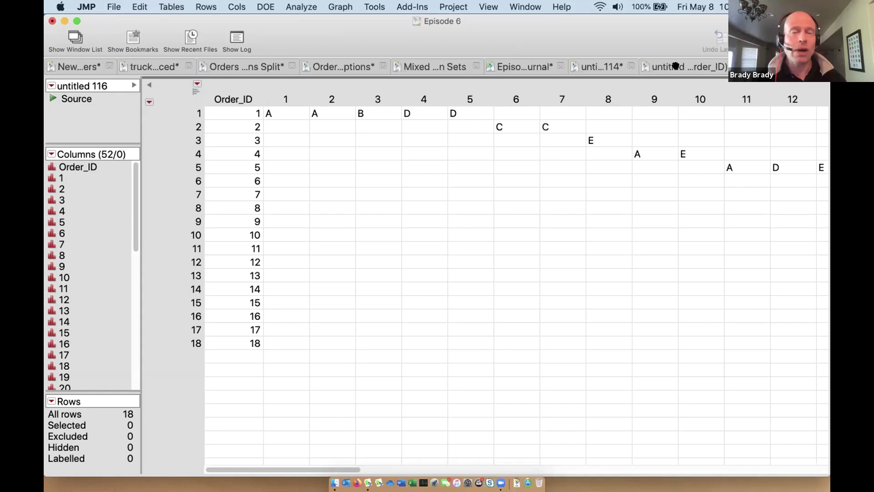
{"action": "key", "text": "super+w"}
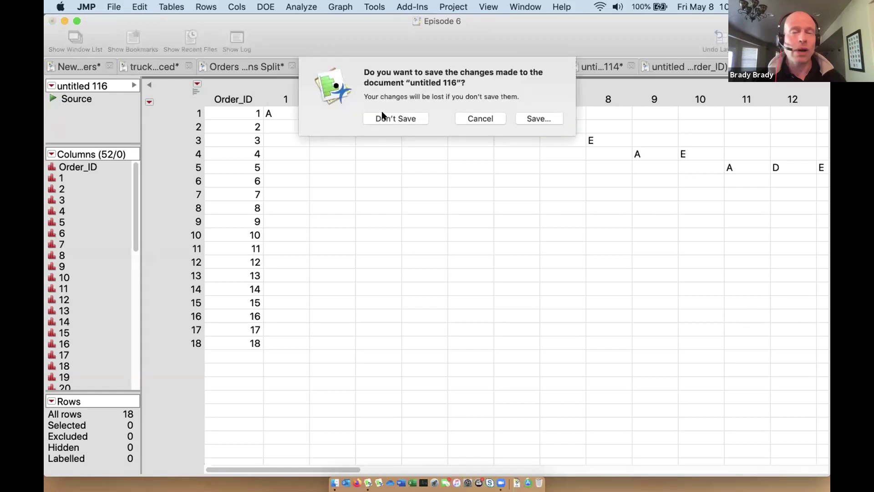
{"action": "left_click", "coordinate": [382, 118]}
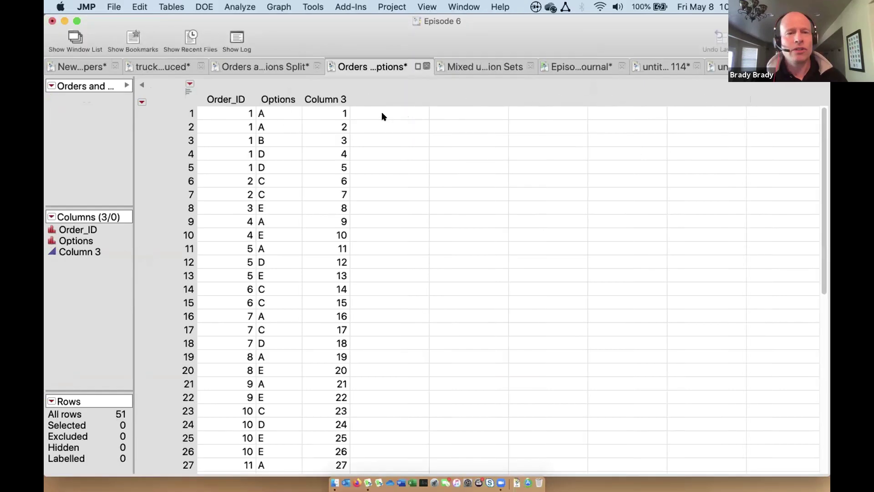
Step: Give Column 3 the formula Col Cumulative Sum(1, Order_ID) and check its numbering for the first orders
{"action": "right_click", "coordinate": [336, 98]}
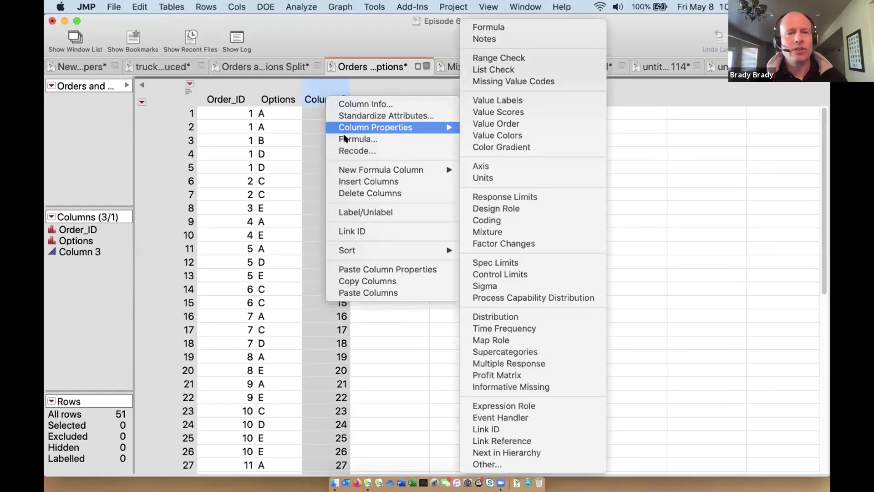
{"action": "key", "text": "Escape"}
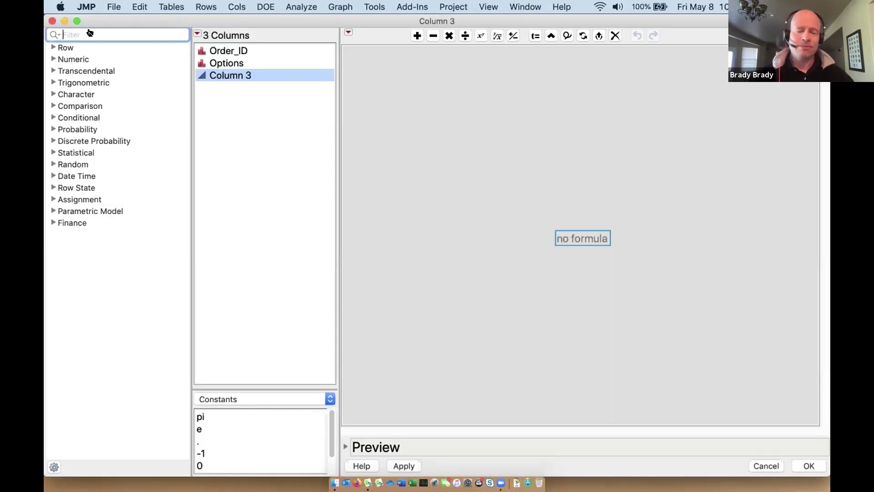
{"action": "type", "text": "colc"}
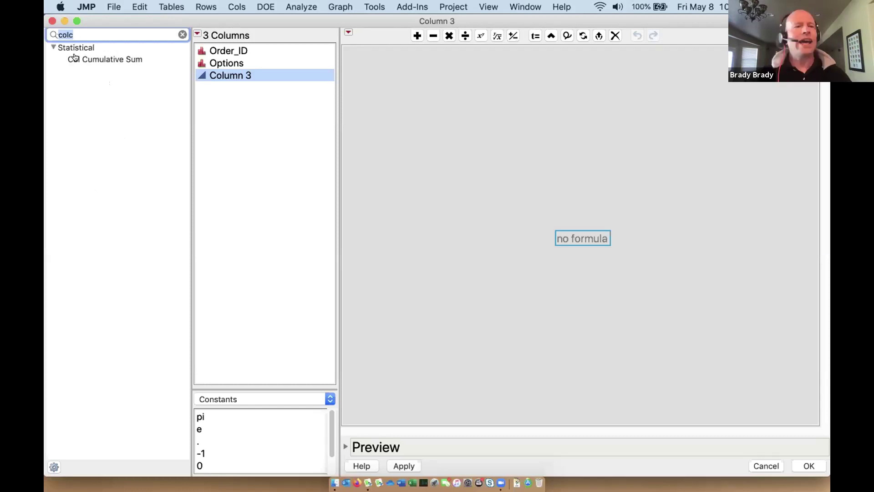
{"action": "left_click", "coordinate": [76, 58]}
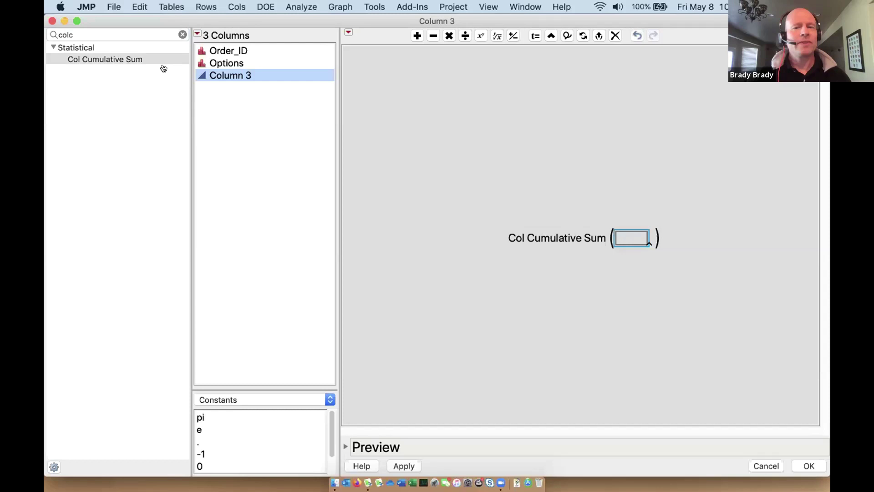
{"action": "type", "text": "1"}
{"action": "key", "text": "Return"}
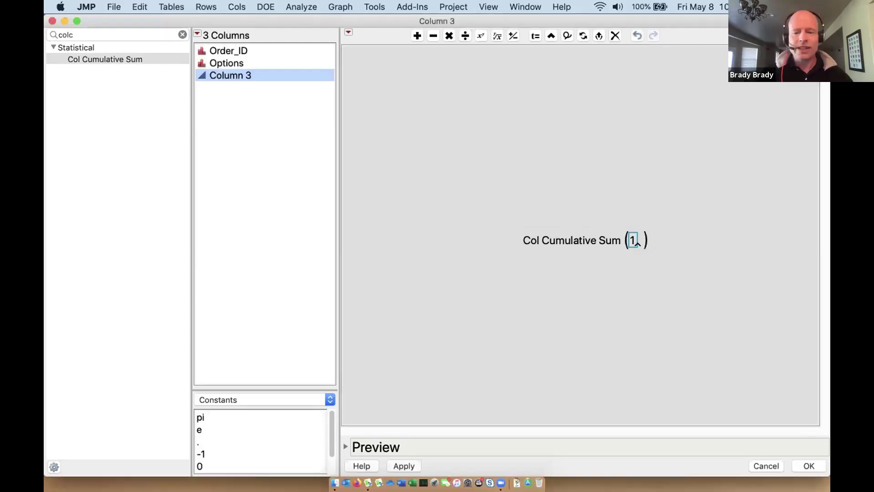
{"action": "key", "text": "comma"}
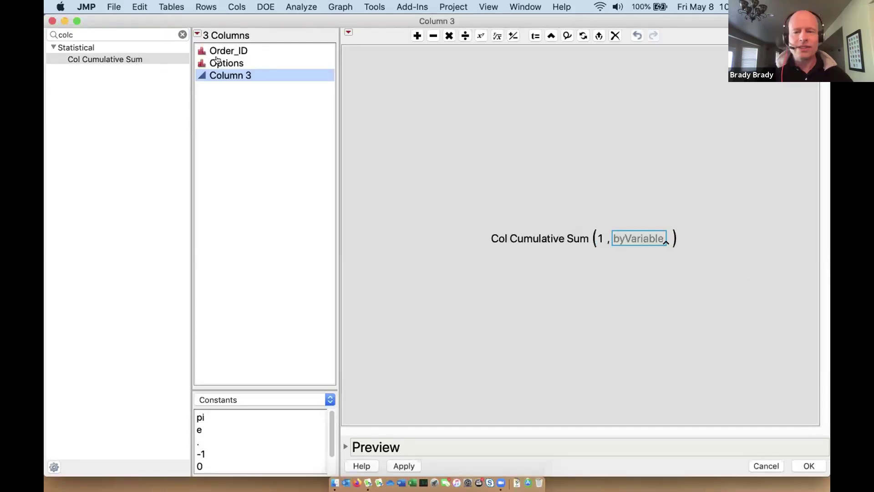
{"action": "left_click", "coordinate": [233, 51]}
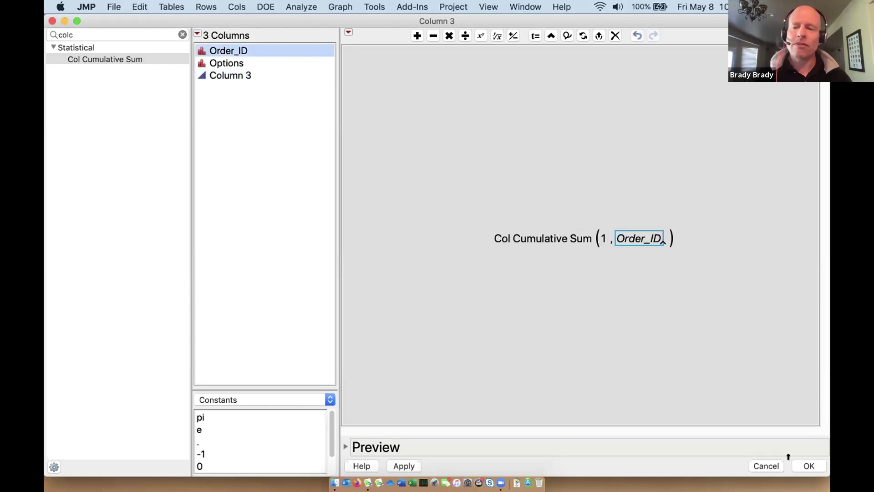
{"action": "left_click", "coordinate": [809, 467]}
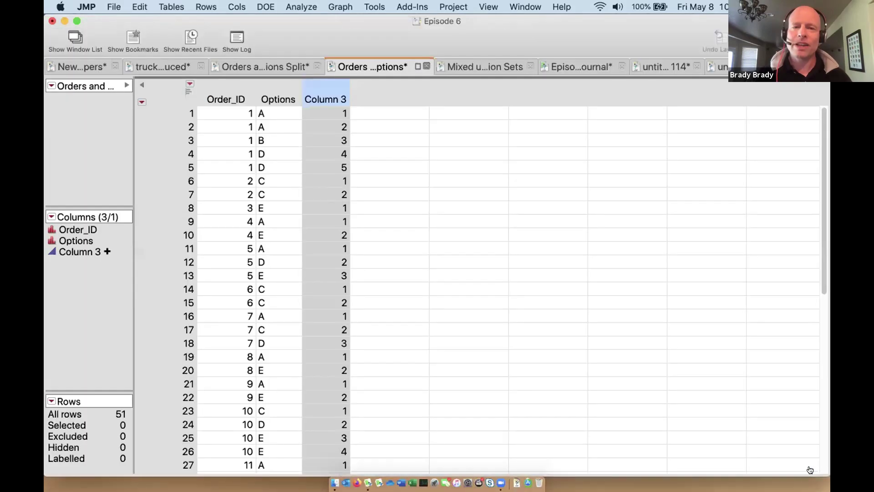
{"action": "left_click", "coordinate": [167, 88]}
{"action": "left_click_drag", "start_coordinate": [208, 116], "coordinate": [323, 164]}
{"action": "left_click_drag", "start_coordinate": [234, 181], "coordinate": [339, 185]}
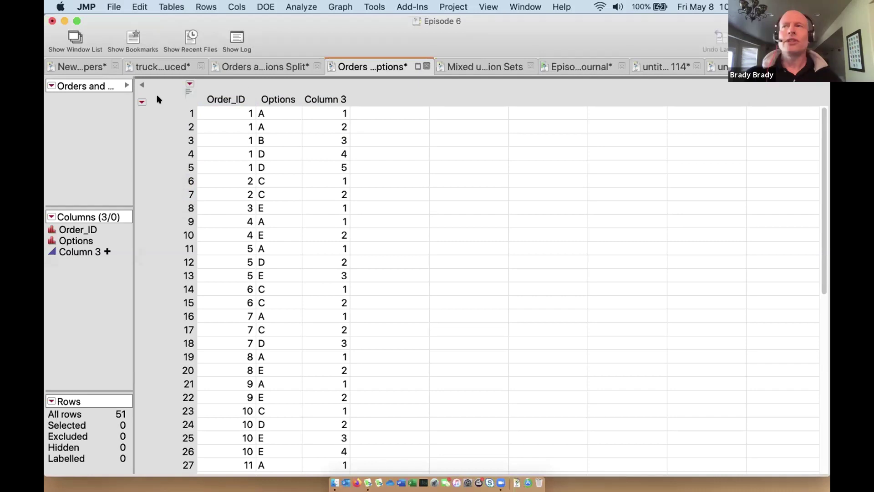
Step: Split Options by the cumulative-sum Column 3, with Order_ID as the group, into a new table
{"action": "left_click", "coordinate": [172, 7]}
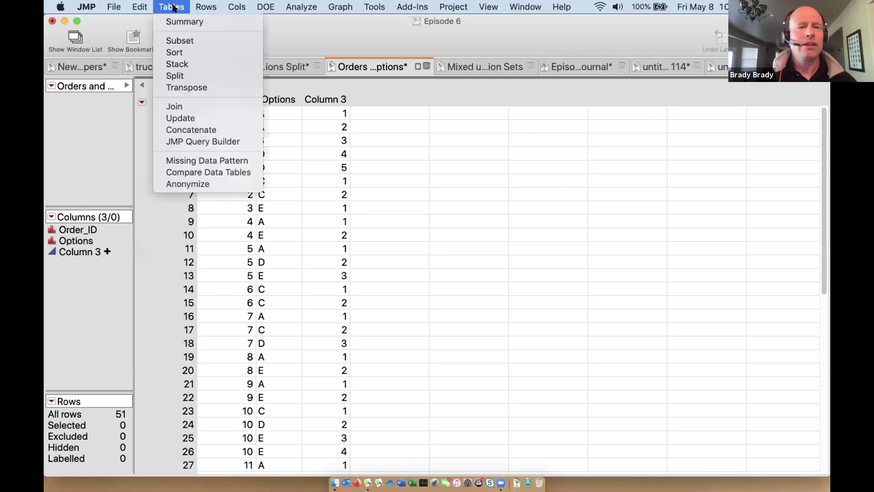
{"action": "left_click", "coordinate": [175, 76]}
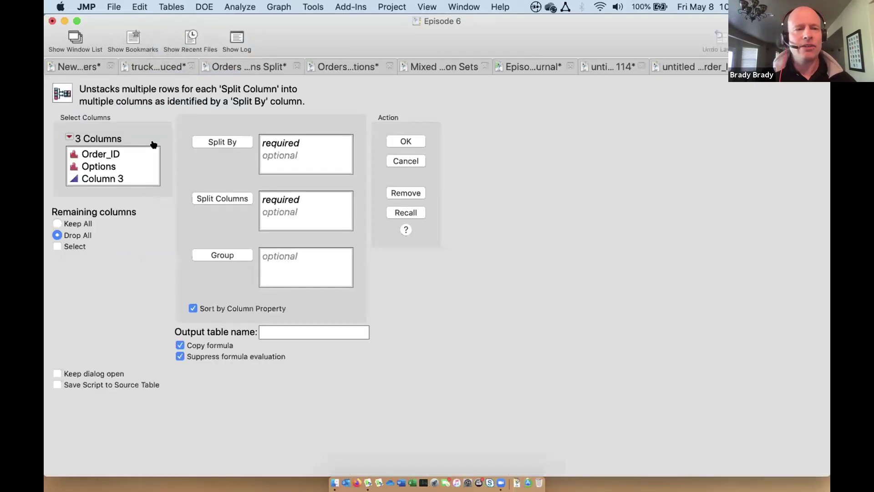
{"action": "left_click", "coordinate": [118, 155]}
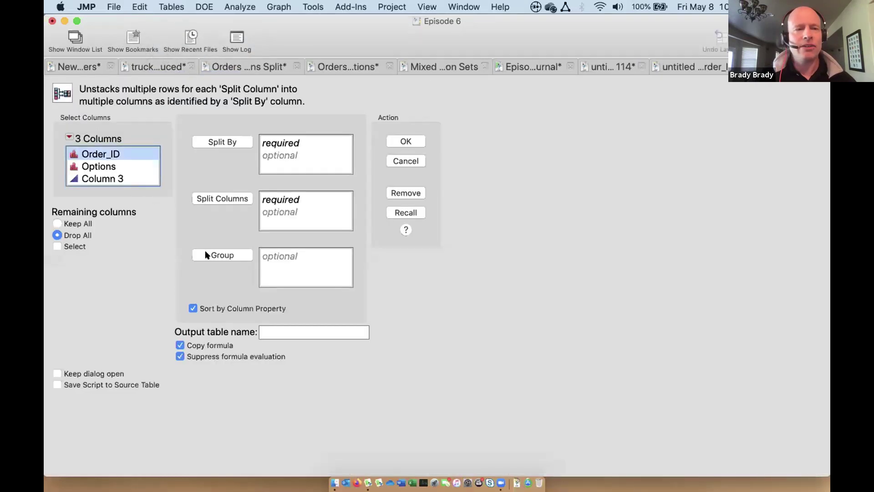
{"action": "left_click", "coordinate": [206, 255]}
{"action": "left_click", "coordinate": [109, 166]}
{"action": "left_click", "coordinate": [207, 198]}
{"action": "left_click_drag", "start_coordinate": [125, 179], "coordinate": [296, 159]}
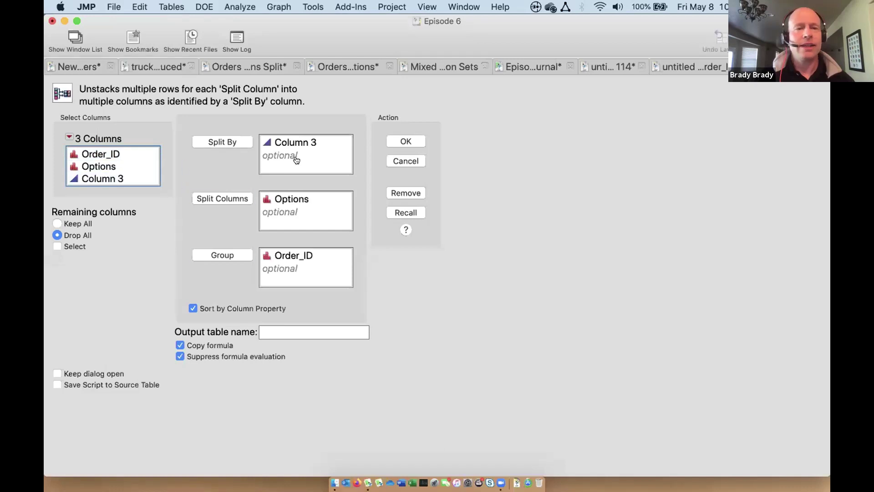
{"action": "left_click", "coordinate": [419, 142]}
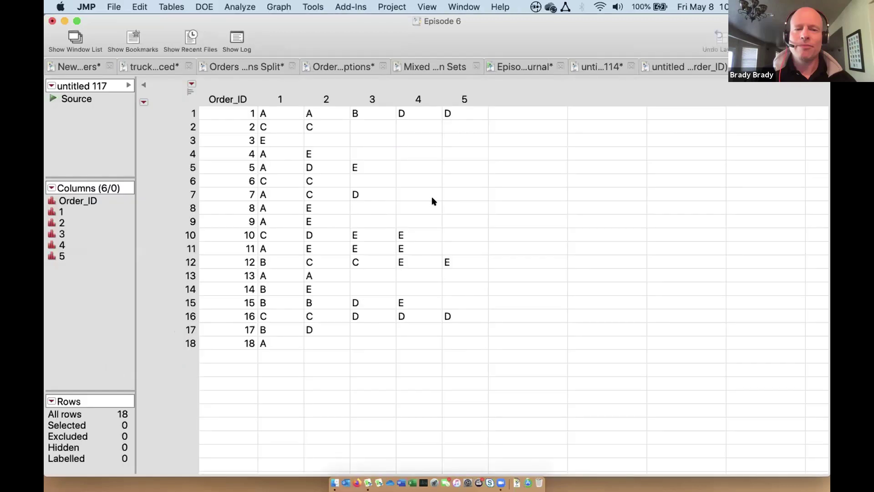
Step: Combine columns 1 to 5 into a comma-delimited multiple response column named Set
{"action": "left_click", "coordinate": [282, 94]}
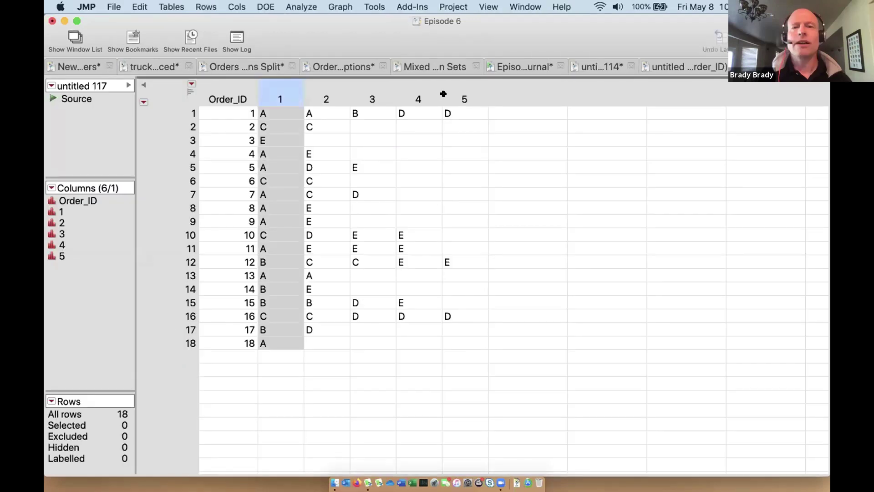
{"action": "left_click", "coordinate": [443, 94], "text": "shift"}
{"action": "left_click", "coordinate": [236, 7]}
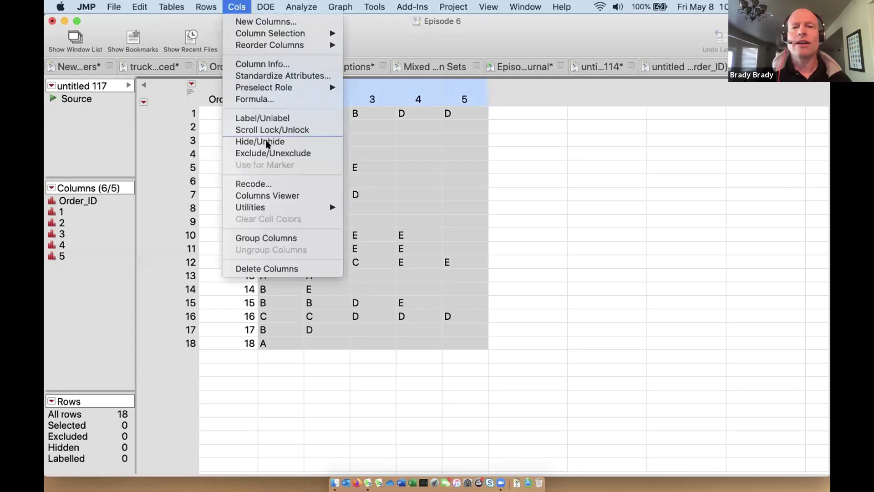
{"action": "mouse_move", "coordinate": [276, 207]}
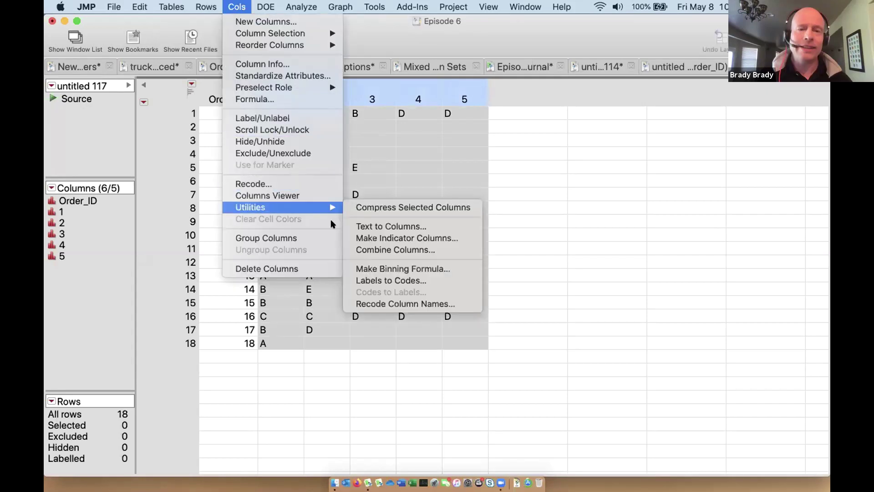
{"action": "left_click", "coordinate": [382, 252]}
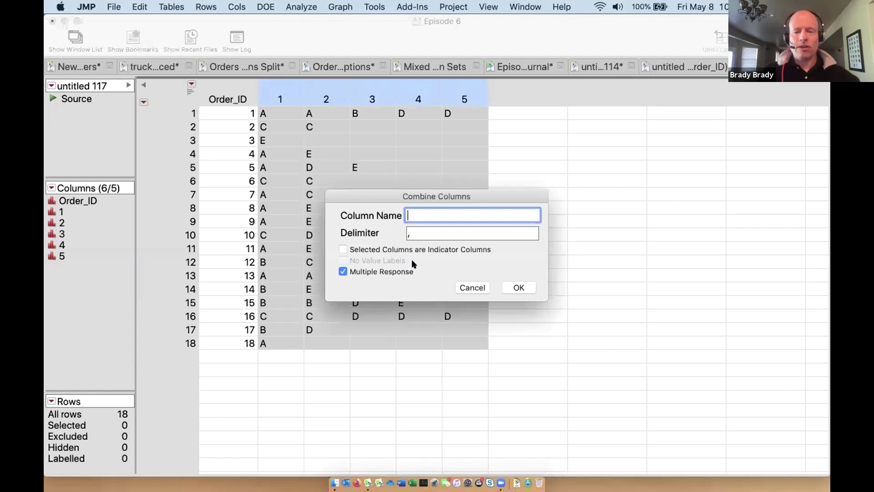
{"action": "type", "text": "Set"}
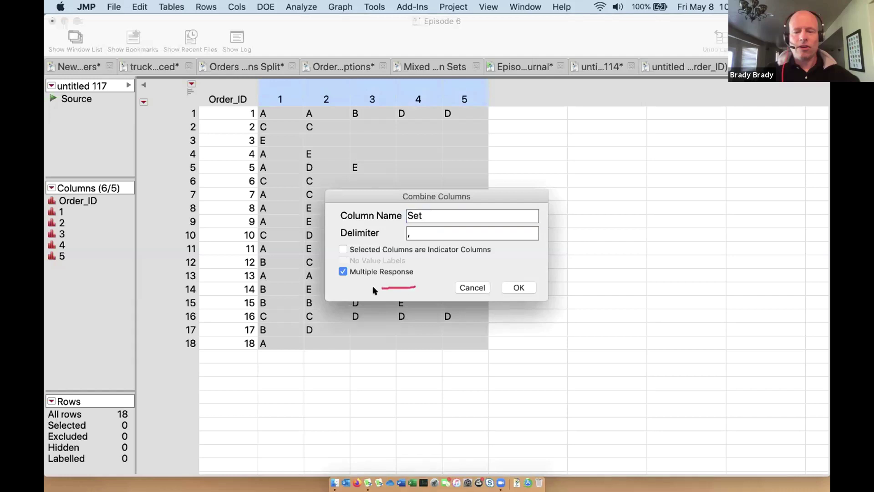
{"action": "left_click", "coordinate": [519, 287]}
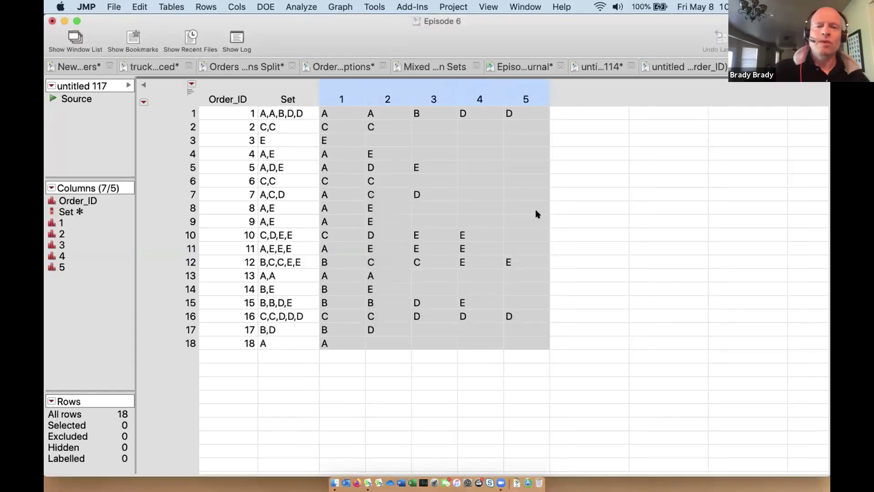
Step: Delete the source columns 1 to 5 from the split table and clear the column selection
{"action": "key", "text": "Delete"}
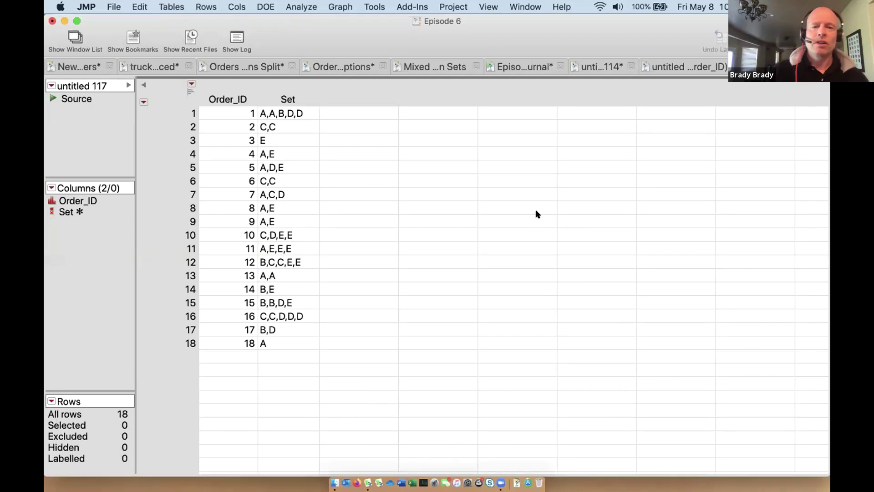
{"action": "left_click", "coordinate": [287, 89]}
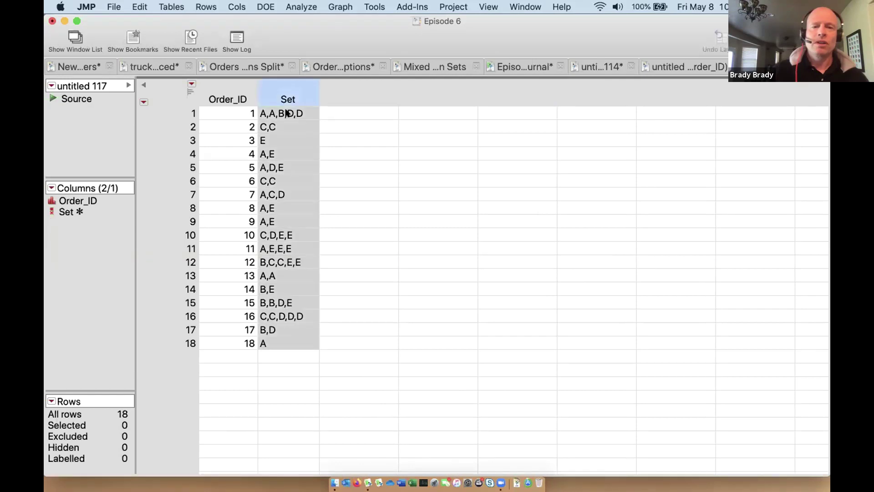
{"action": "left_click", "coordinate": [160, 94]}
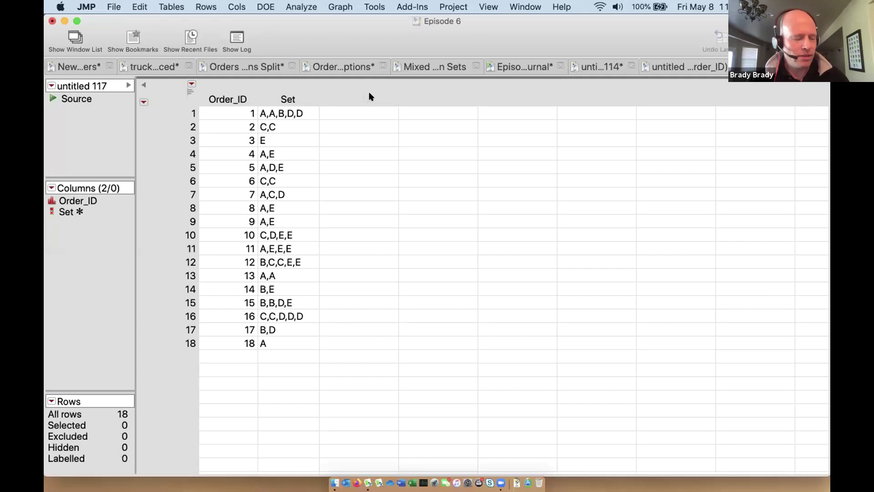
Step: Locate the Convert between Multiple Response and Stacked command in the Data Table Tools add-in without running it
{"action": "left_click", "coordinate": [413, 7]}
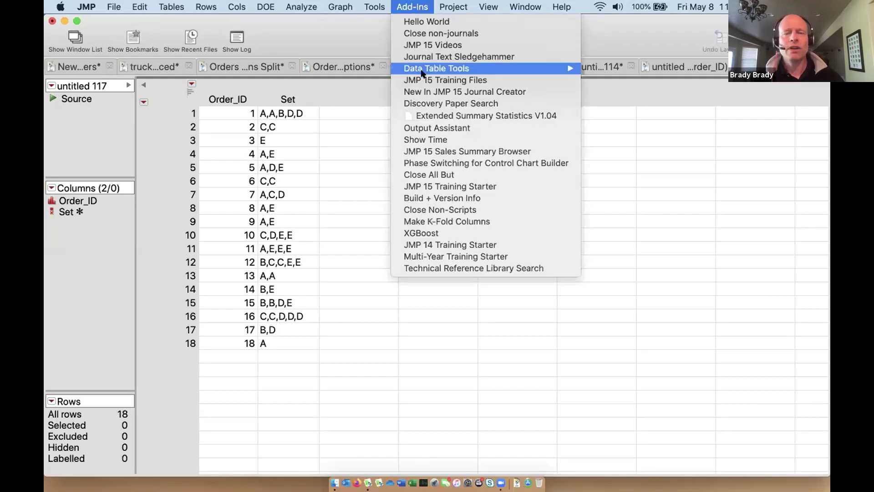
{"action": "mouse_move", "coordinate": [435, 69]}
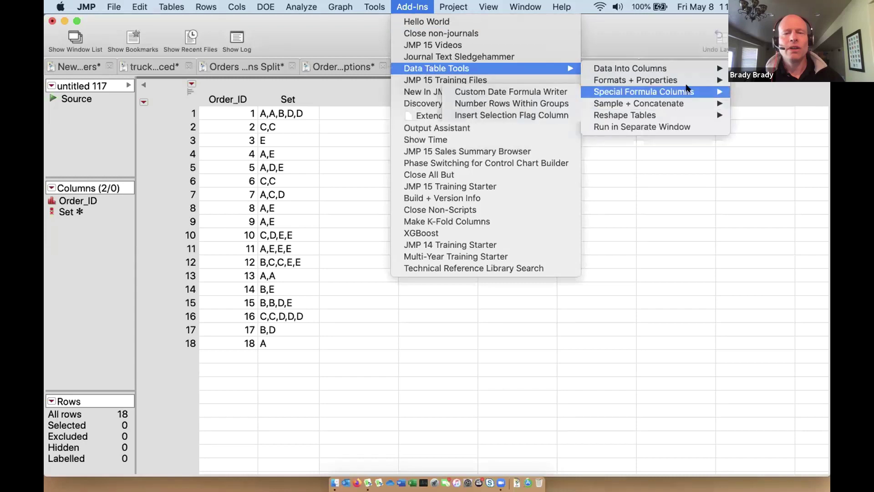
{"action": "mouse_move", "coordinate": [686, 82]}
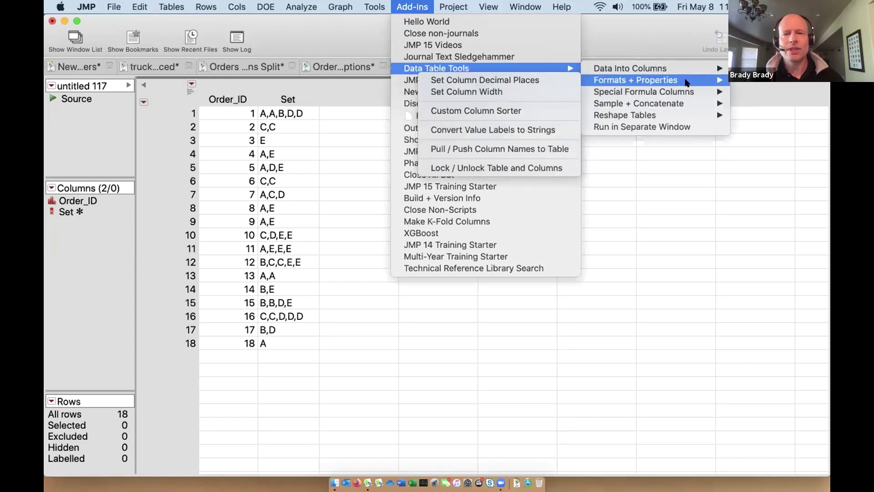
{"action": "mouse_move", "coordinate": [679, 115]}
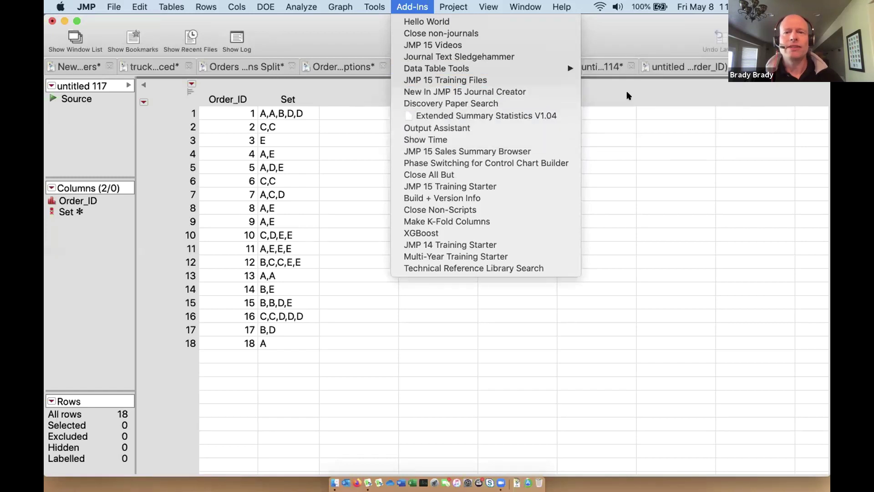
{"action": "mouse_move", "coordinate": [565, 69]}
{"action": "mouse_move", "coordinate": [630, 104]}
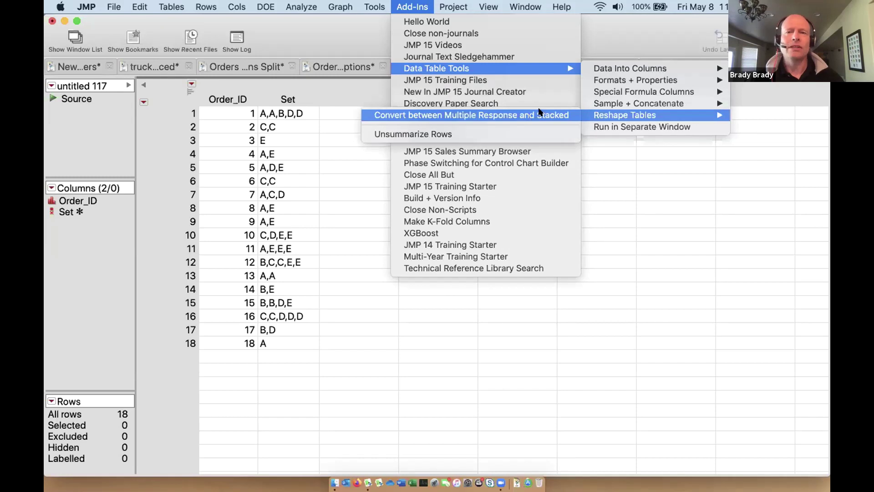
{"action": "key", "text": "Escape"}
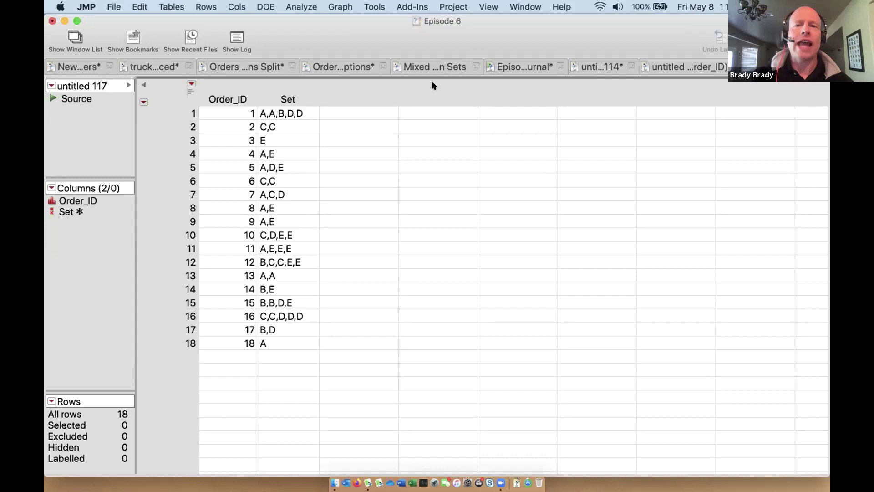
Step: Bring up the Mixed up Option Sets table and compare the Option Set ordering of orders 4 and 8
{"action": "left_click", "coordinate": [444, 63]}
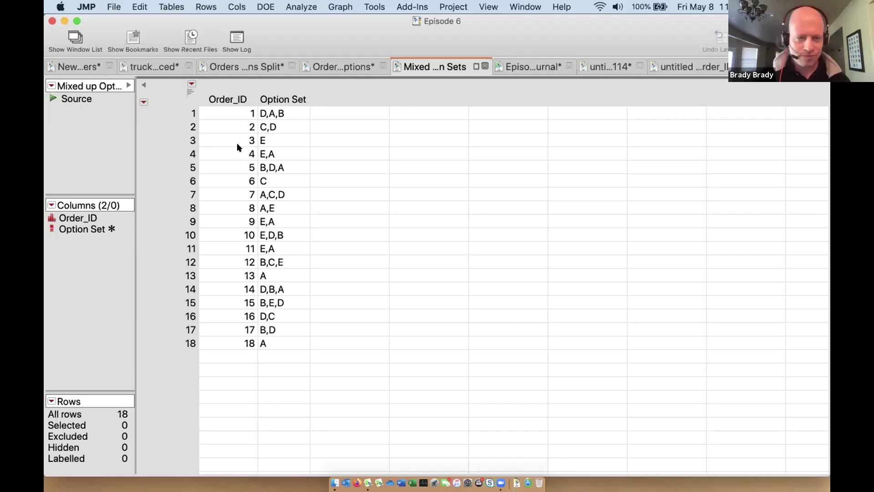
{"action": "left_click", "coordinate": [280, 154]}
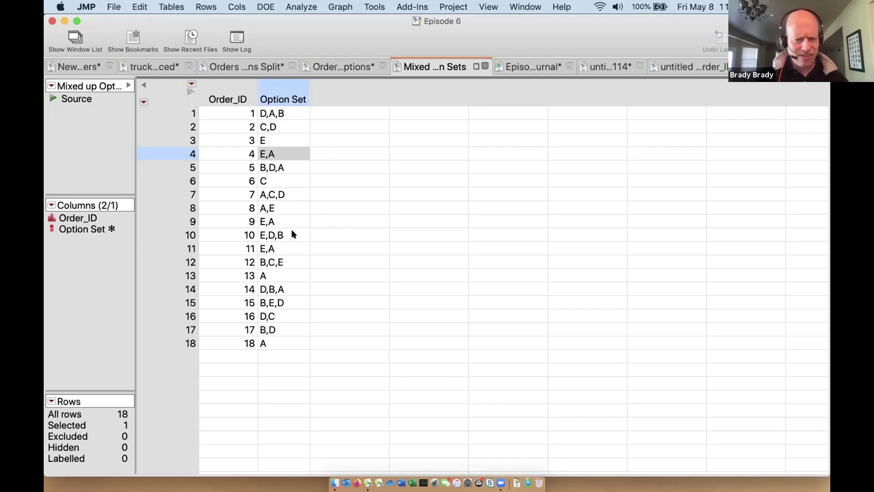
{"action": "left_click", "coordinate": [274, 210]}
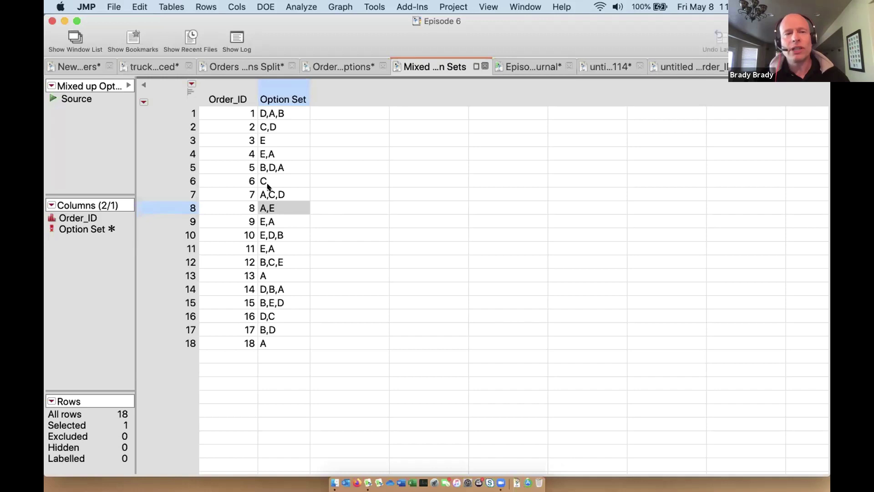
{"action": "left_click", "coordinate": [158, 95]}
{"action": "left_click", "coordinate": [159, 94]}
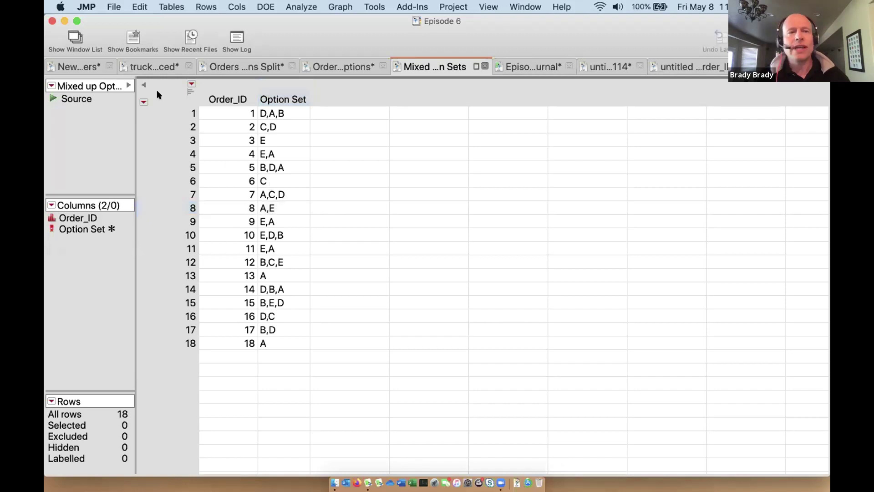
Step: Make indicator columns from the Option Set column
{"action": "left_click", "coordinate": [288, 88]}
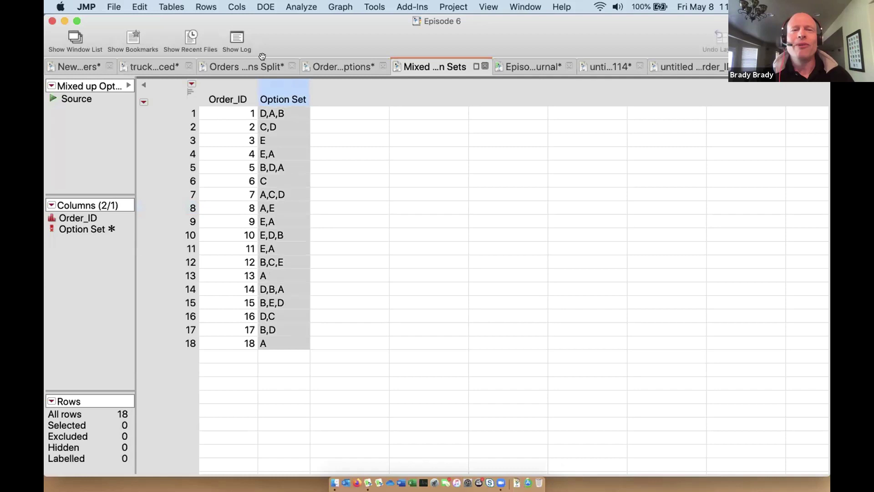
{"action": "left_click", "coordinate": [239, 7]}
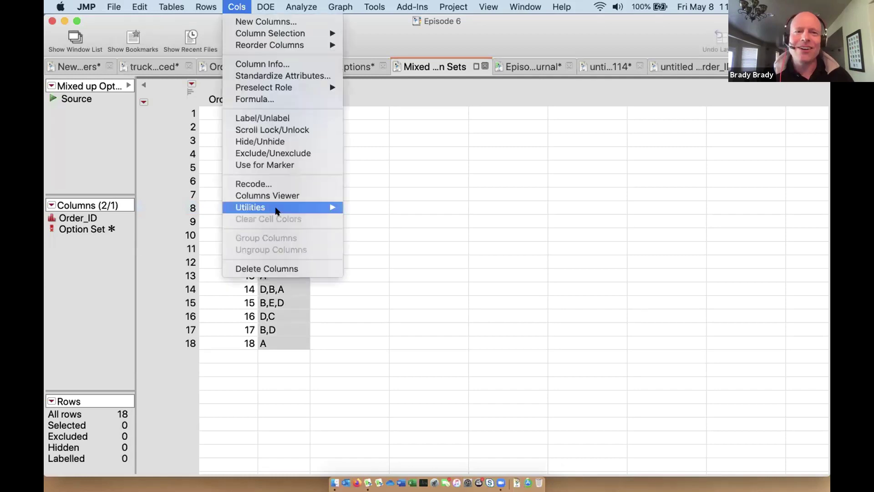
{"action": "mouse_move", "coordinate": [276, 210]}
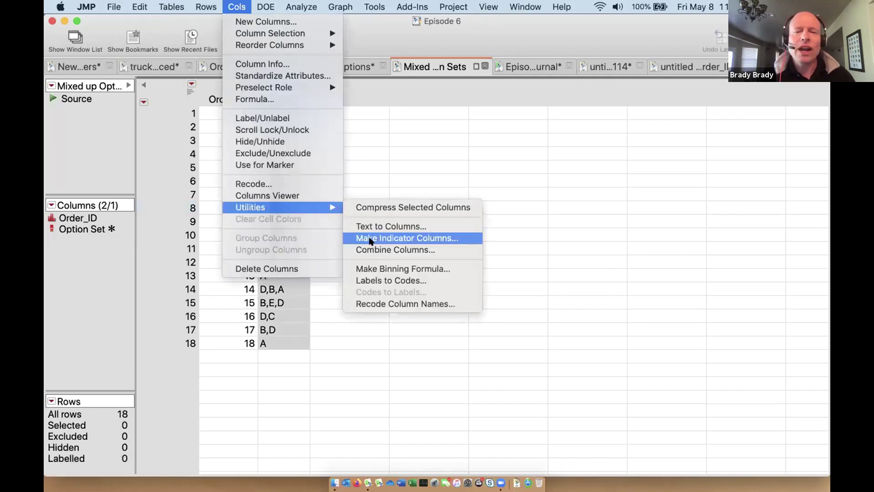
{"action": "left_click", "coordinate": [370, 240]}
{"action": "left_click", "coordinate": [464, 261]}
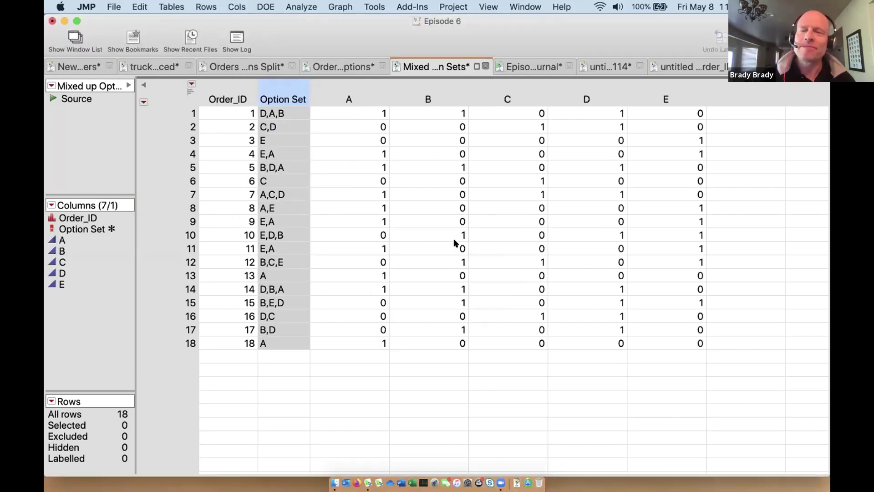
Step: Combine indicator columns A to E into a comma-delimited multiple response column named Alpha, and delete the five indicator columns
{"action": "left_click_drag", "start_coordinate": [330, 100], "coordinate": [634, 90]}
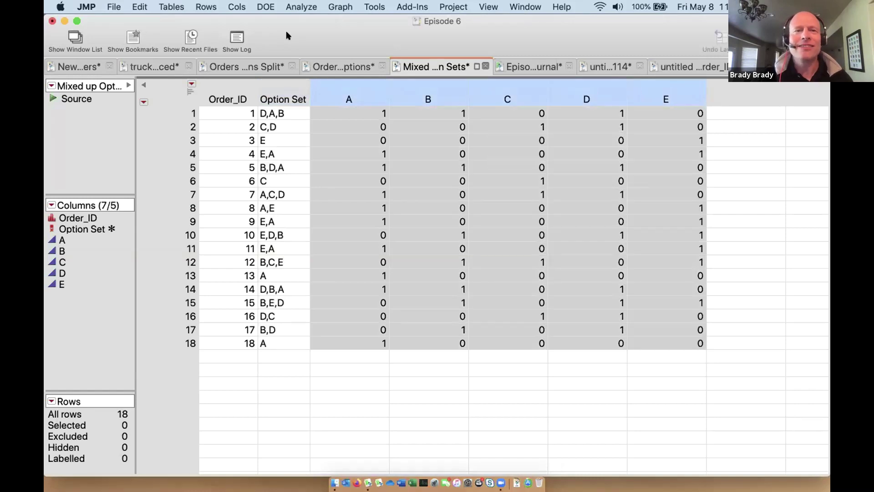
{"action": "left_click", "coordinate": [231, 8]}
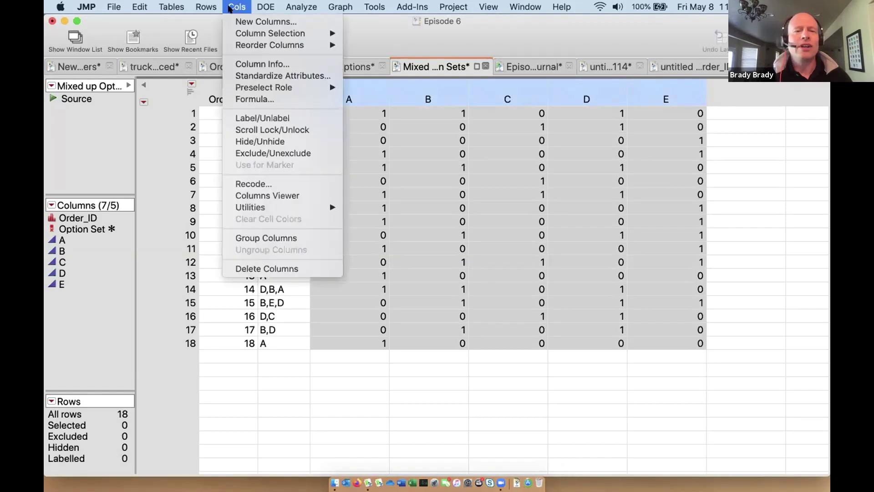
{"action": "mouse_move", "coordinate": [239, 208]}
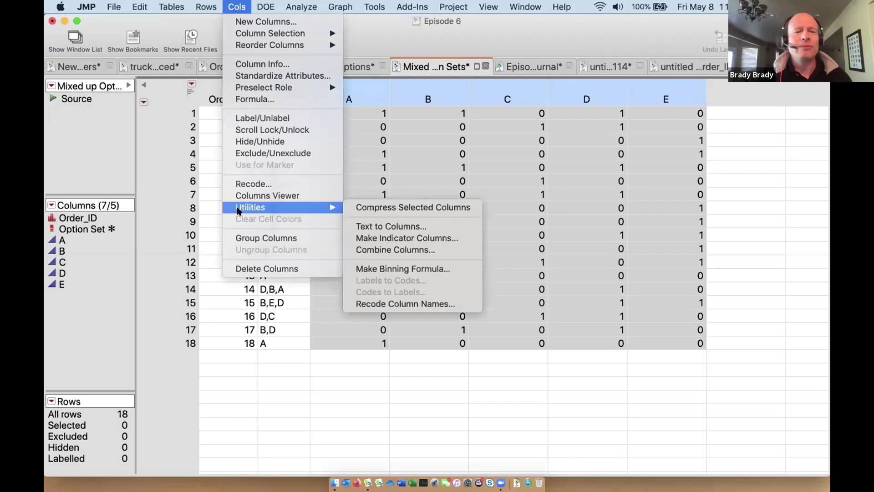
{"action": "left_click", "coordinate": [392, 250]}
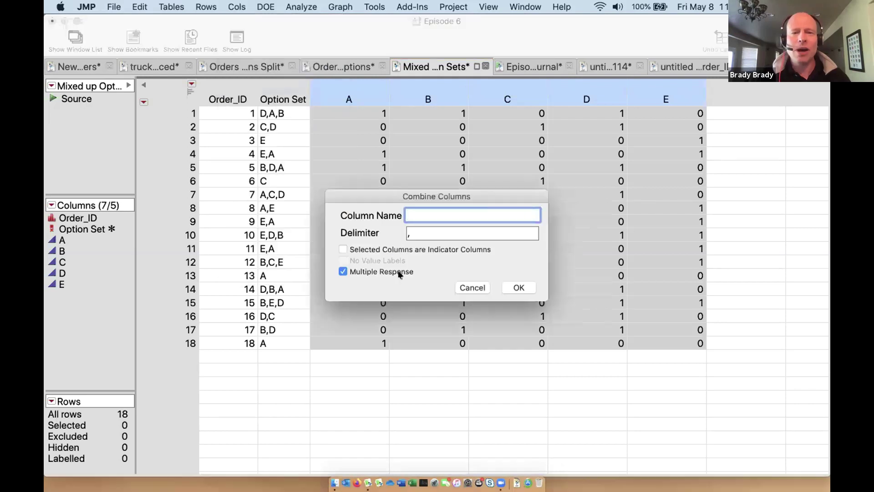
{"action": "type", "text": "Alpha"}
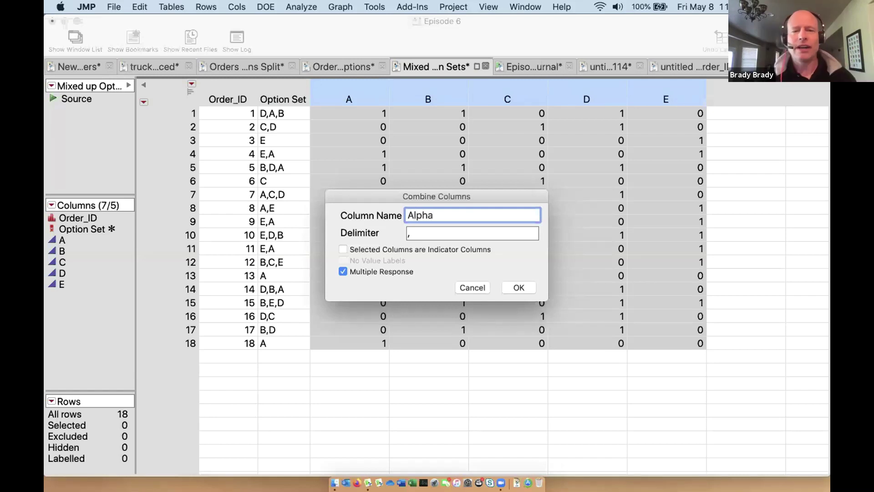
{"action": "left_click", "coordinate": [343, 249]}
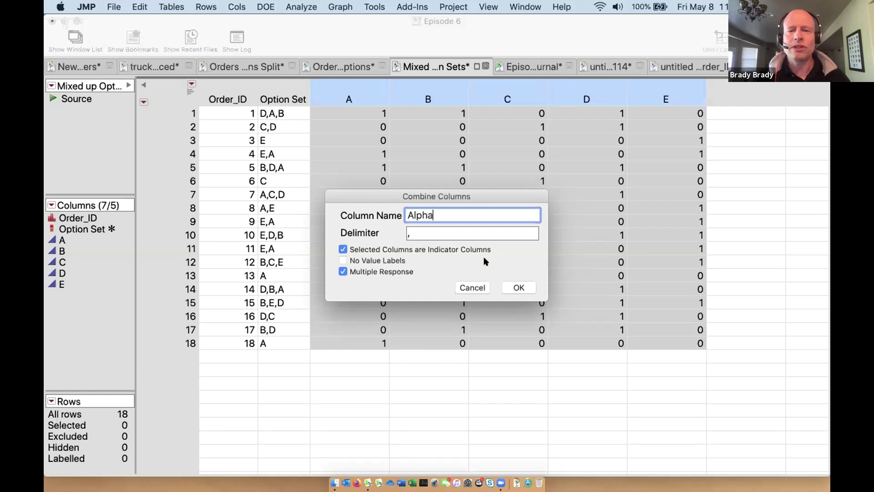
{"action": "left_click", "coordinate": [510, 286]}
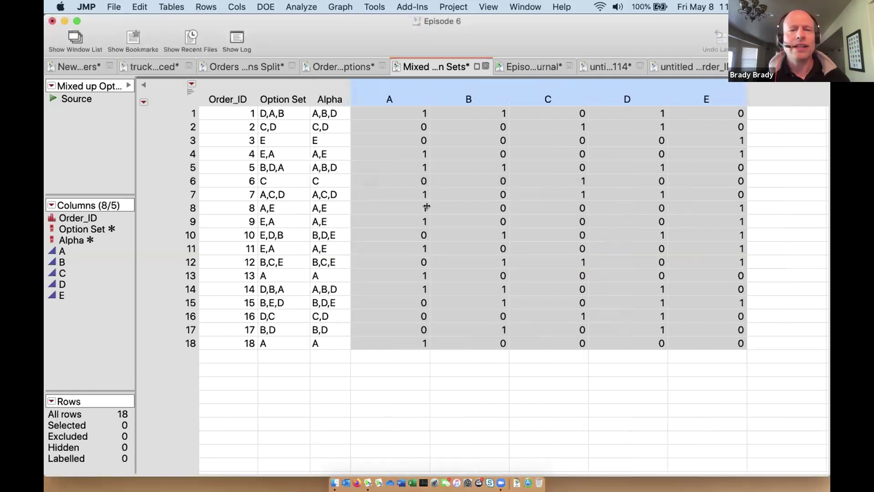
{"action": "key", "text": "Delete"}
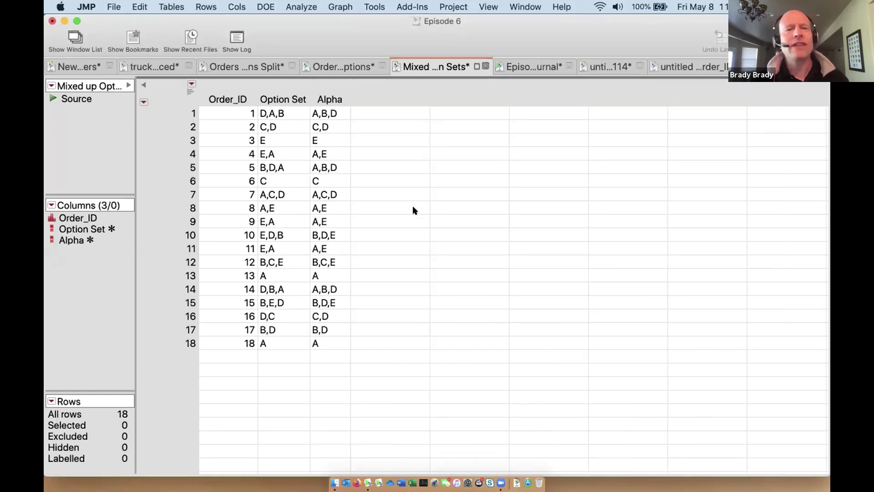
Step: Sort the table by the Alpha column in ascending order
{"action": "right_click", "coordinate": [324, 87]}
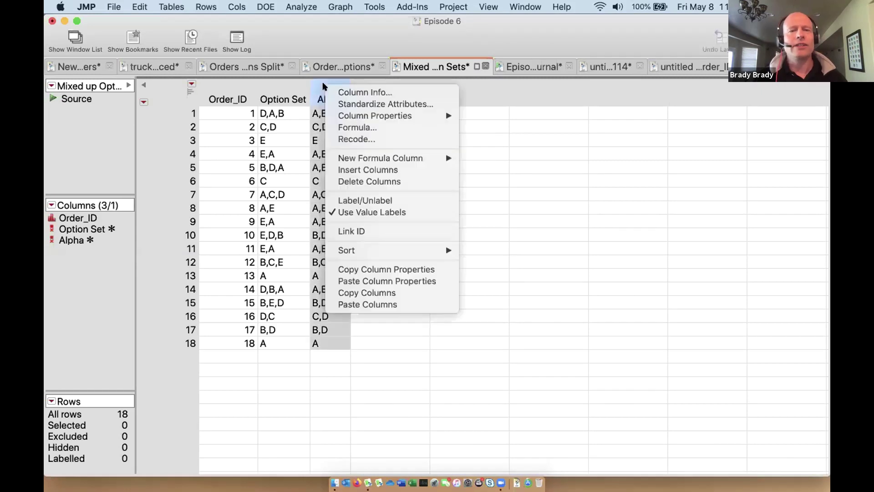
{"action": "mouse_move", "coordinate": [365, 250]}
{"action": "left_click", "coordinate": [481, 249]}
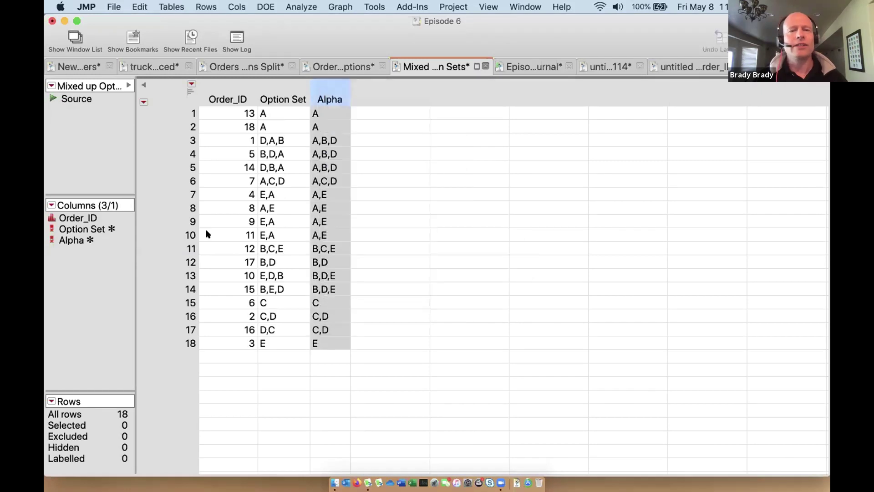
Step: Highlight rows 3 to 5 in the Option Set and Alpha columns to compare their values
{"action": "left_click", "coordinate": [171, 144]}
{"action": "left_click_drag", "start_coordinate": [171, 145], "coordinate": [171, 163]}
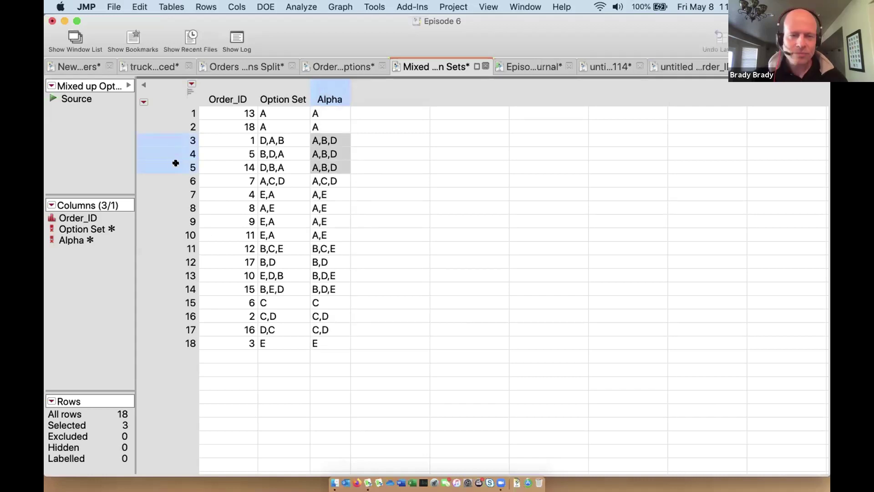
{"action": "left_click", "coordinate": [273, 94], "text": "shift"}
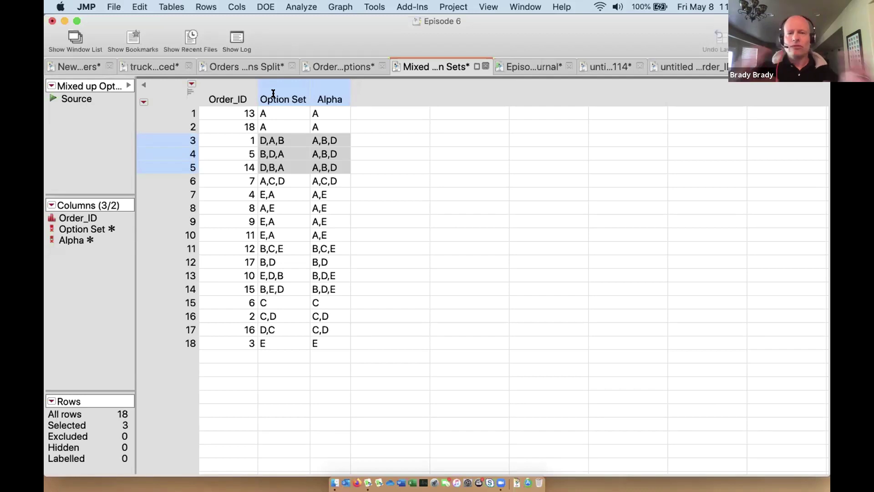
Step: Make indicator columns from the Alpha column
{"action": "left_click", "coordinate": [163, 89]}
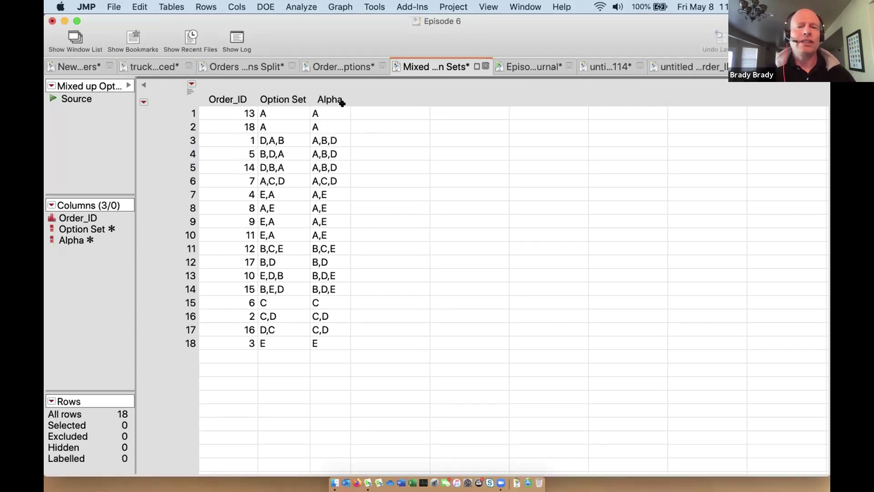
{"action": "left_click", "coordinate": [329, 98]}
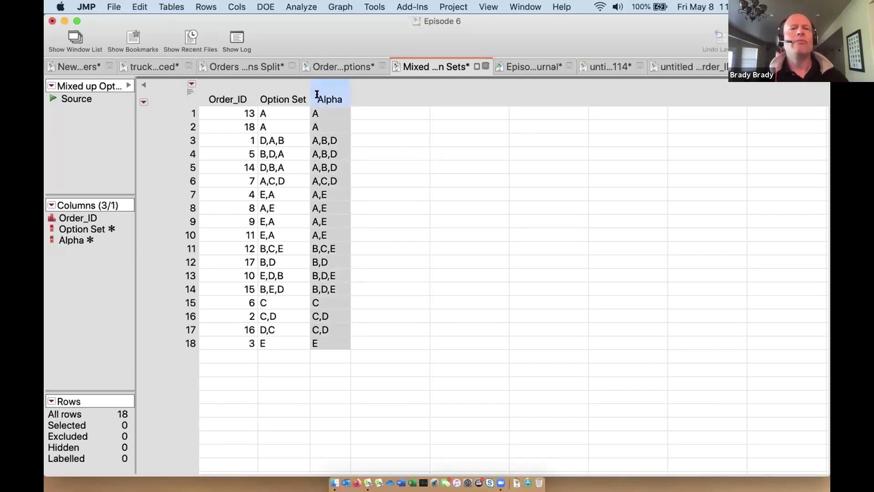
{"action": "left_click", "coordinate": [236, 7]}
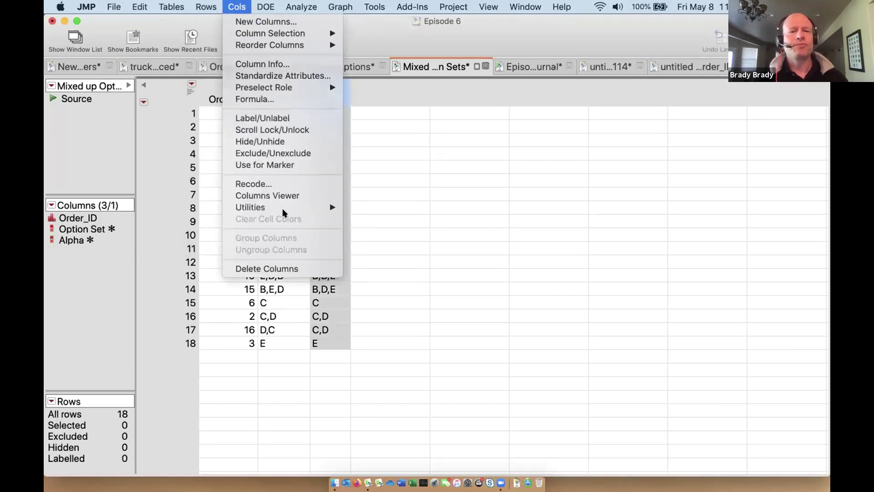
{"action": "mouse_move", "coordinate": [285, 207]}
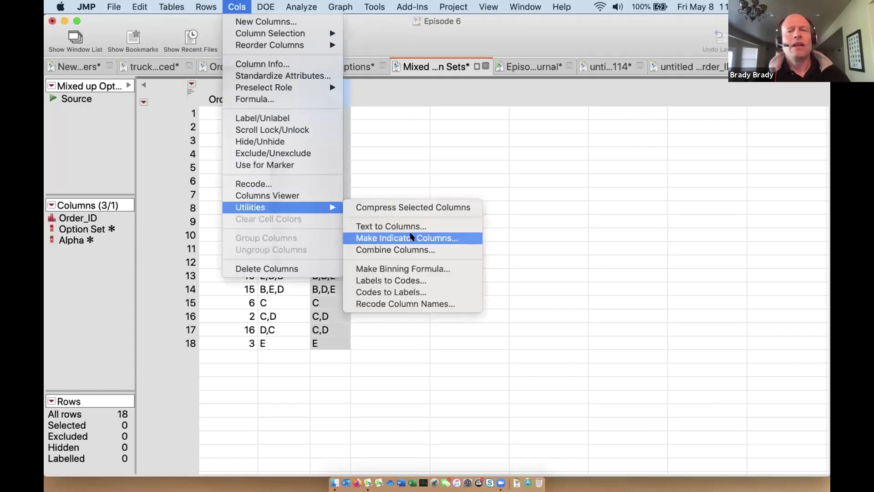
{"action": "left_click", "coordinate": [413, 238]}
{"action": "left_click", "coordinate": [466, 263]}
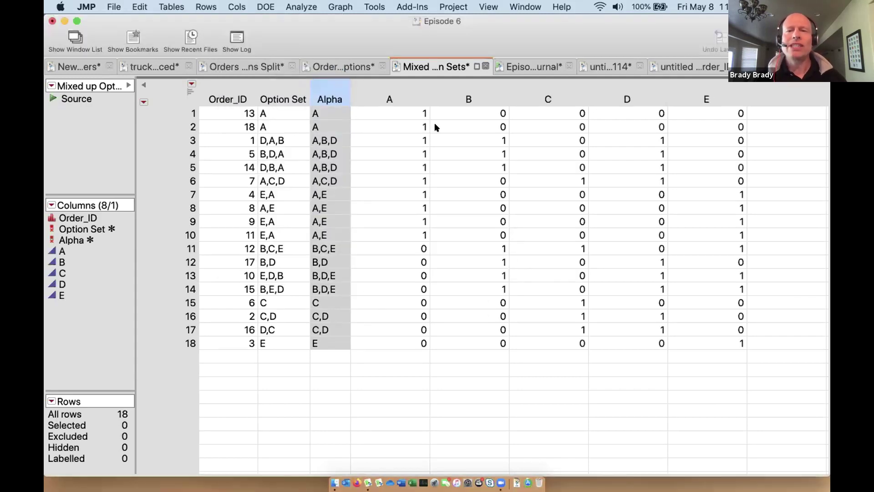
Step: Combine indicator columns A to E into a multiple response column named ss, with an empty delimiter and the indicator-columns option left off
{"action": "left_click", "coordinate": [385, 97]}
{"action": "left_click", "coordinate": [706, 97], "text": "shift"}
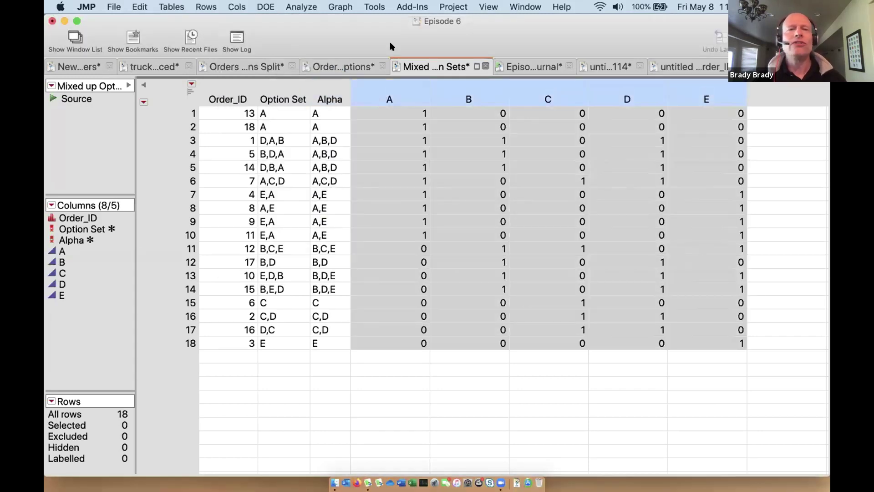
{"action": "left_click", "coordinate": [237, 6]}
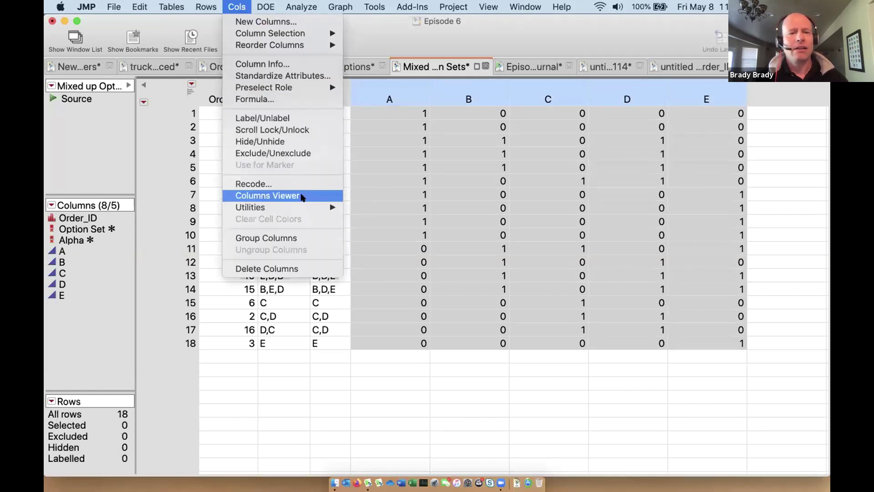
{"action": "mouse_move", "coordinate": [310, 207]}
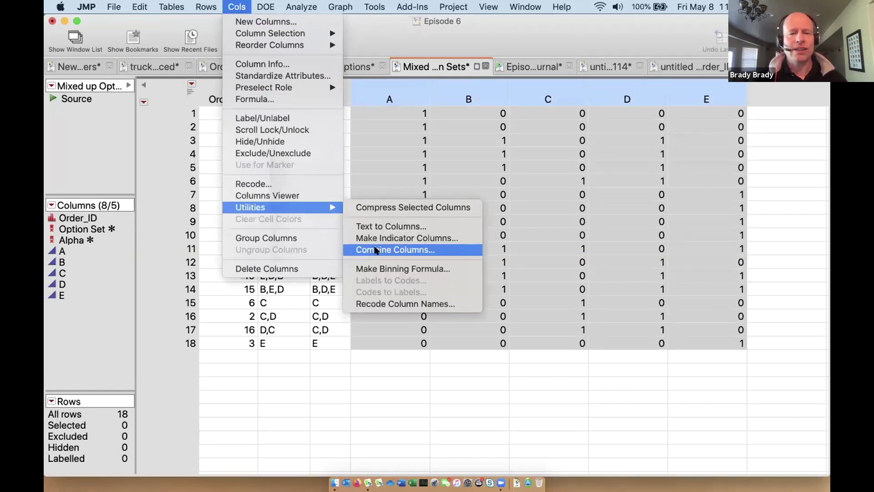
{"action": "left_click", "coordinate": [376, 250]}
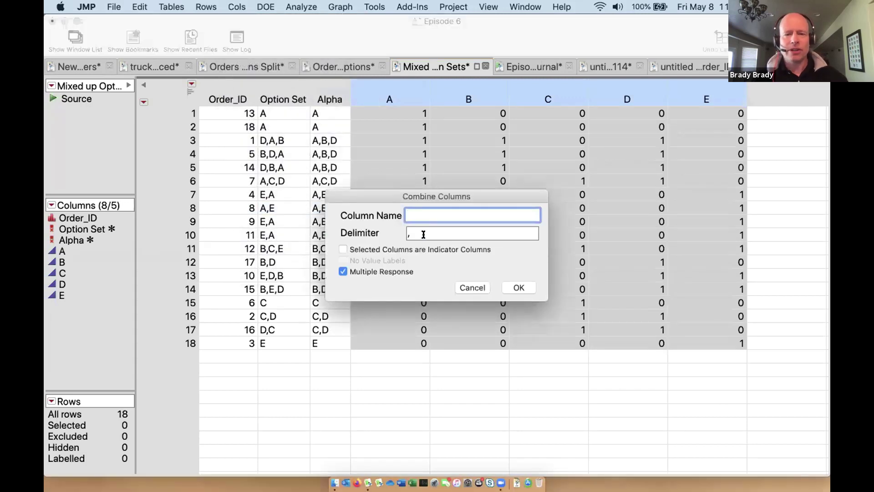
{"action": "left_click", "coordinate": [424, 232]}
{"action": "key", "text": "BackSpace"}
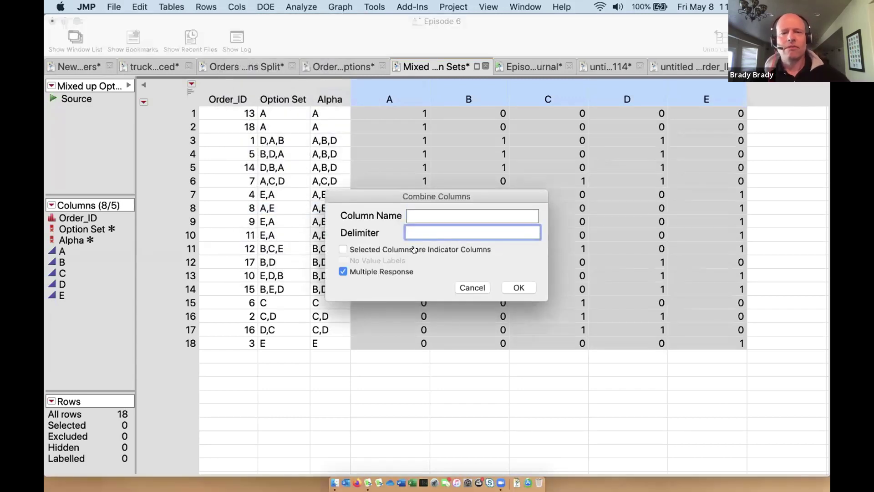
{"action": "left_click", "coordinate": [507, 286]}
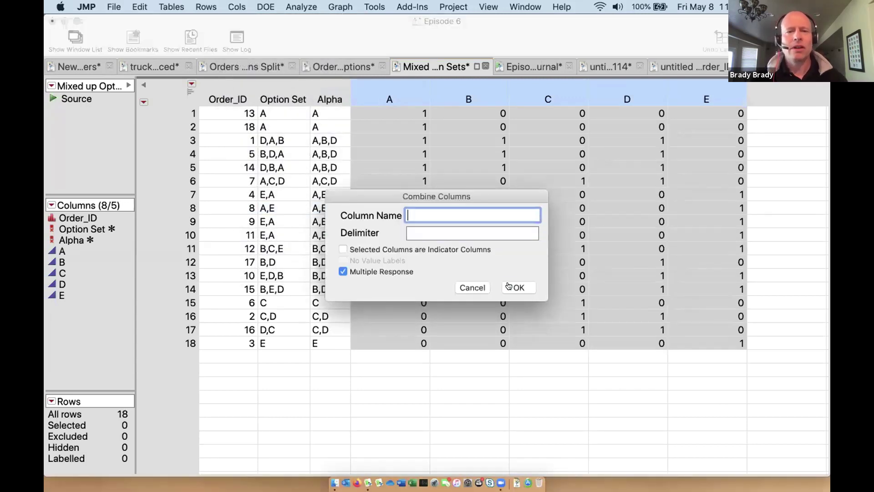
{"action": "type", "text": "ss"}
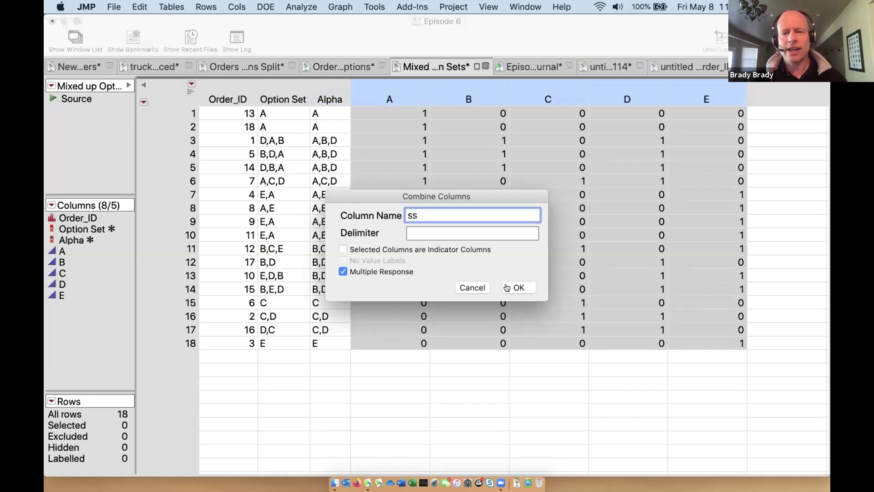
{"action": "left_click", "coordinate": [506, 286]}
Step: Examine the combined codes in the ss column, comparing rows 1 and 3 with indicator columns A to E
{"action": "left_click", "coordinate": [365, 95]}
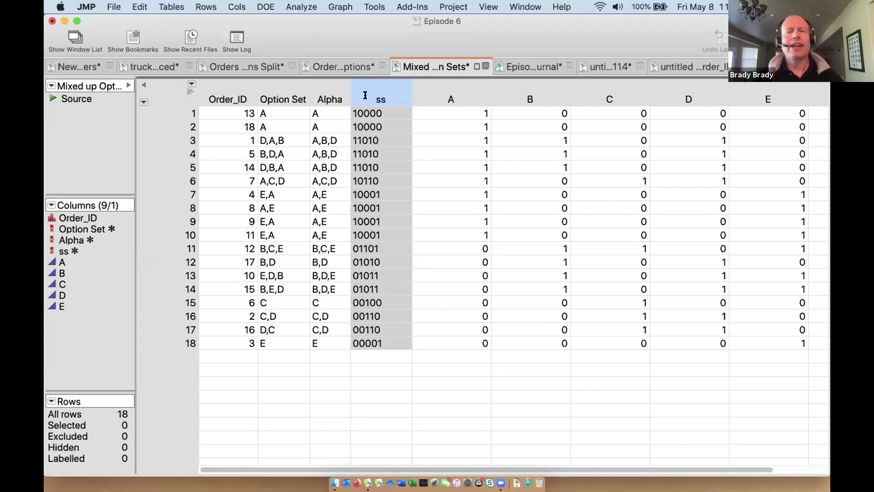
{"action": "left_click", "coordinate": [357, 115]}
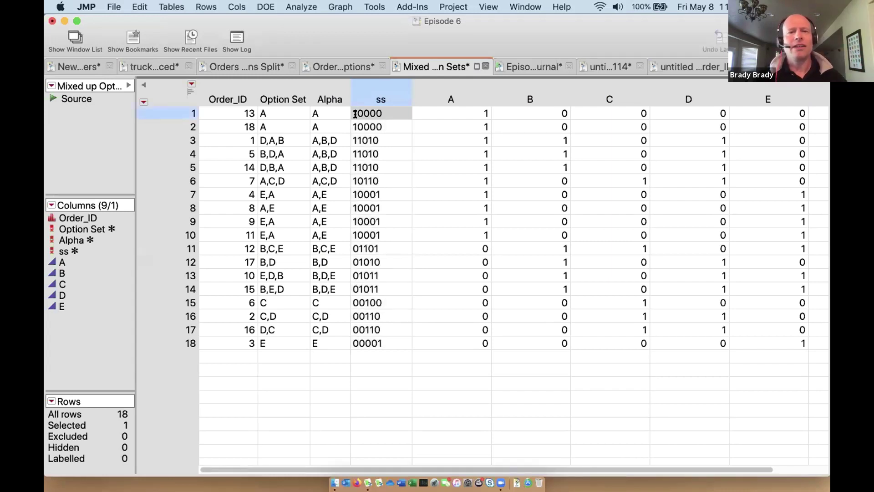
{"action": "left_click", "coordinate": [357, 116]}
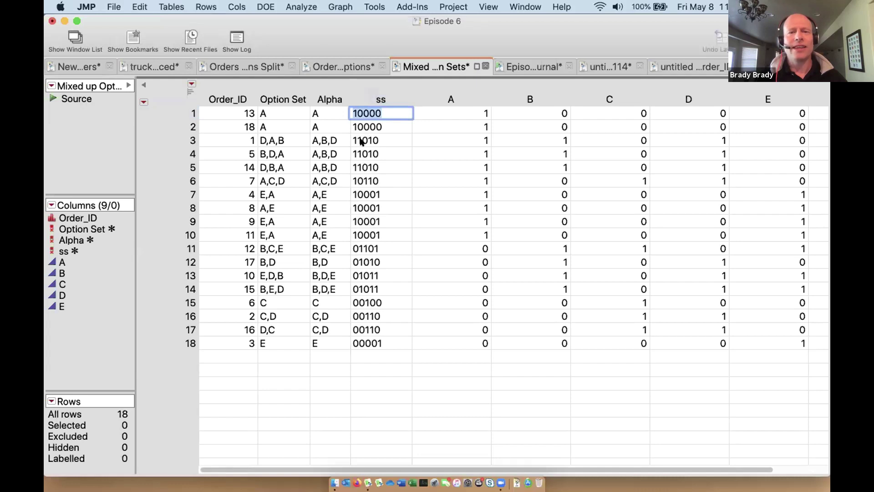
{"action": "left_click", "coordinate": [361, 142]}
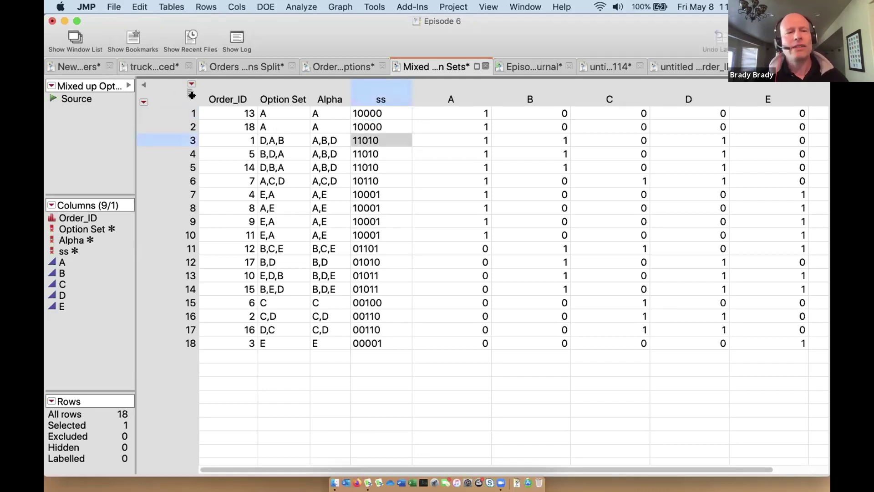
{"action": "left_click", "coordinate": [173, 87]}
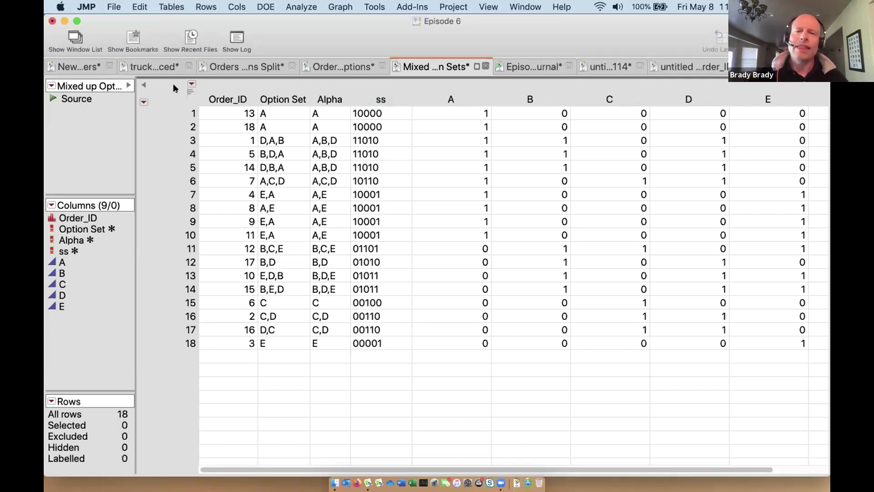
{"action": "left_click", "coordinate": [456, 99]}
{"action": "left_click", "coordinate": [767, 100], "text": "shift"}
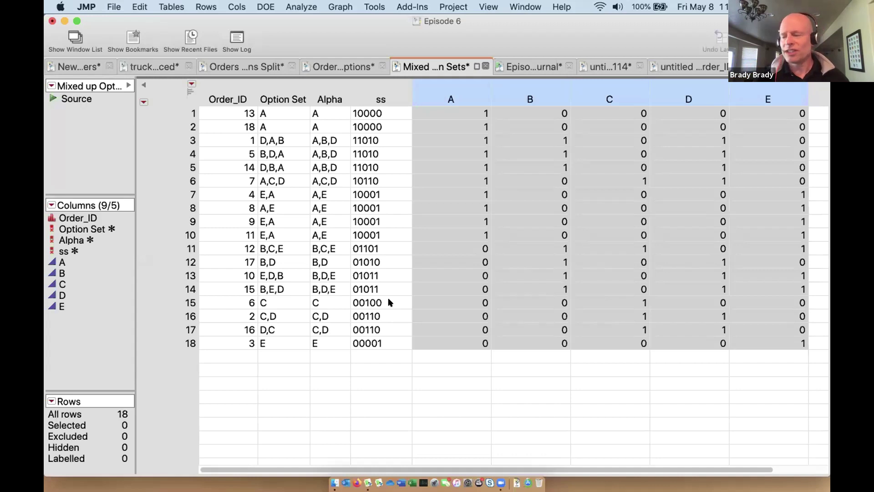
{"action": "left_click", "coordinate": [370, 97]}
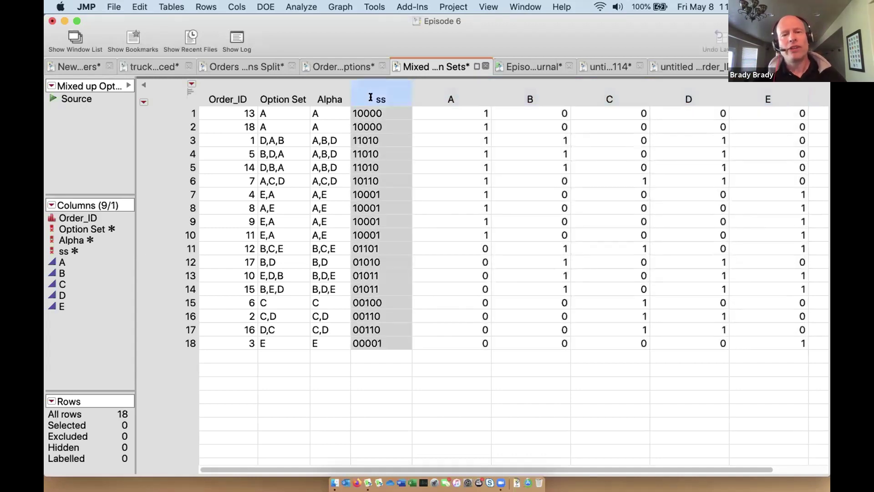